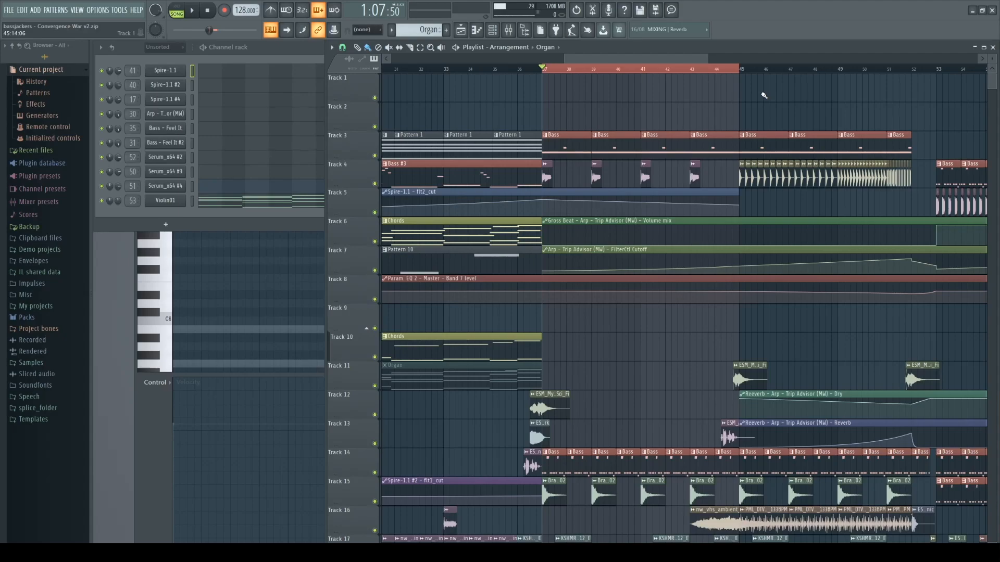
# - Play the arrangement briefly from bar 37 and stop it
pyautogui.scroll(4, 585, 137)
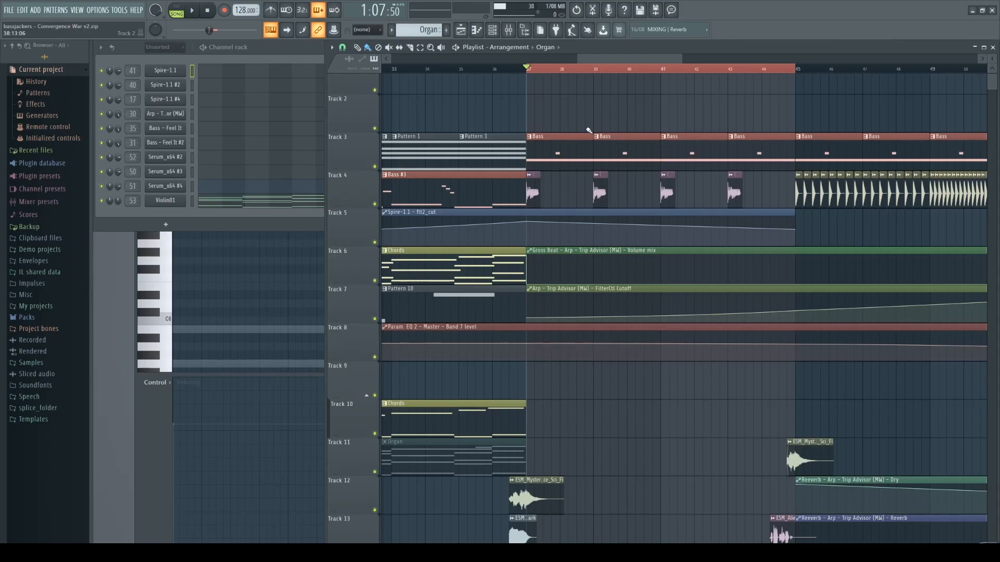
pyautogui.scroll(-4, 600, 128)
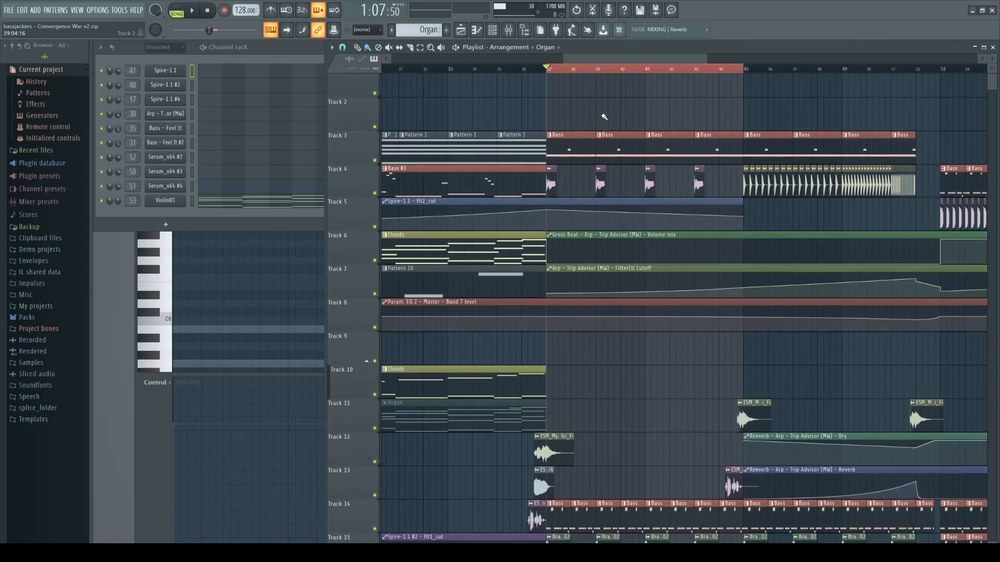
pyautogui.press('space')
pyautogui.press('space')
pyautogui.scroll(-4, 625, 114)
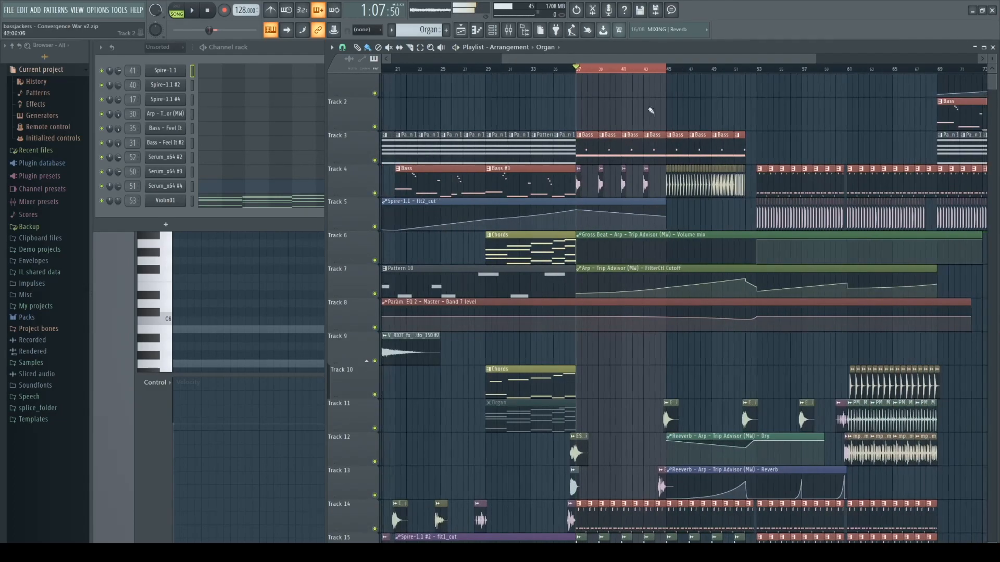
# - Select bars 53 to 61 on the playlist timeline and play that section
pyautogui.moveTo(758, 72); pyautogui.dragTo(847, 120)
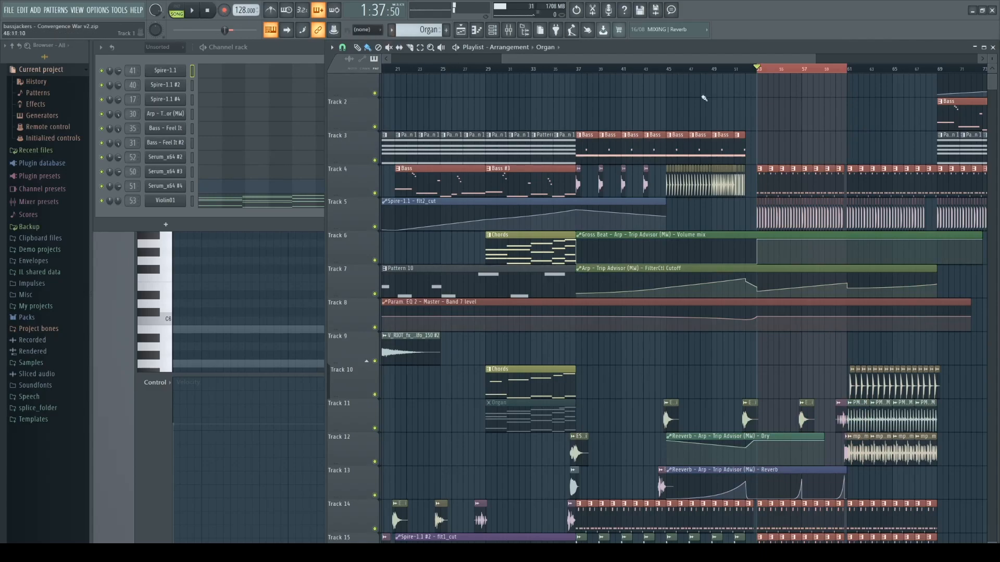
pyautogui.scroll(3, 833, 102)
pyautogui.press('space')
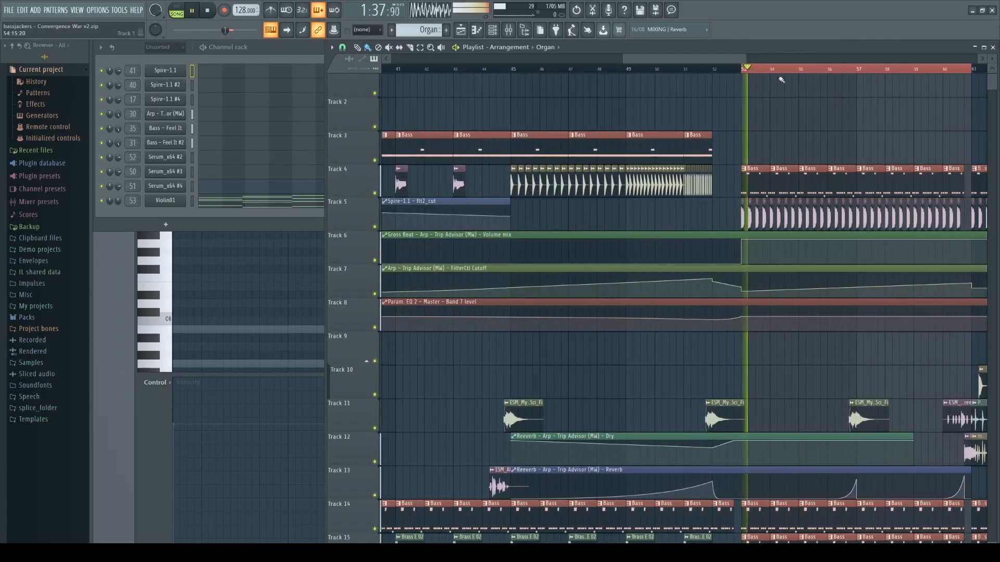
pyautogui.hscroll(3, 747, 136)
pyautogui.scroll(-2, 747, 136)
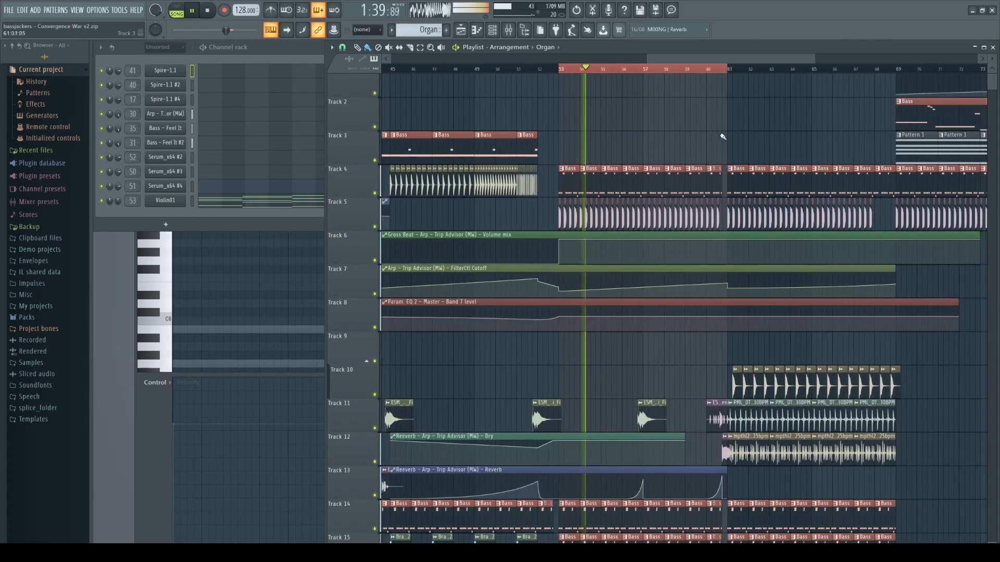
# - Extend the timeline selection to bar 69, listen to the section and stop playback
pyautogui.keyDown('ctrl'); pyautogui.keyDown('shift'); pyautogui.click(896, 70); pyautogui.keyUp('shift'); pyautogui.keyUp('ctrl')
pyautogui.keyDown('ctrl'); pyautogui.click(882, 91); pyautogui.keyUp('ctrl')
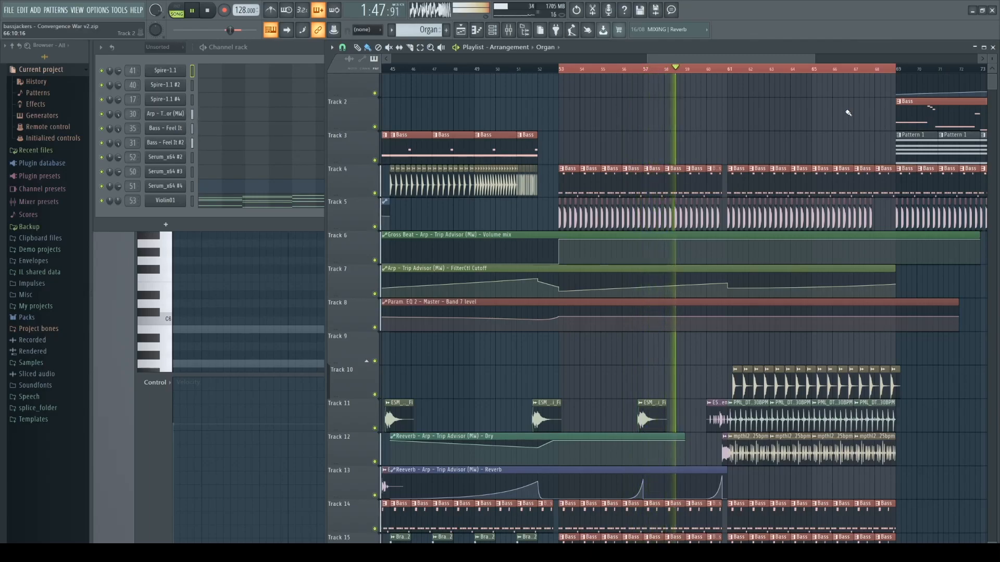
pyautogui.scroll(-3, 752, 121)
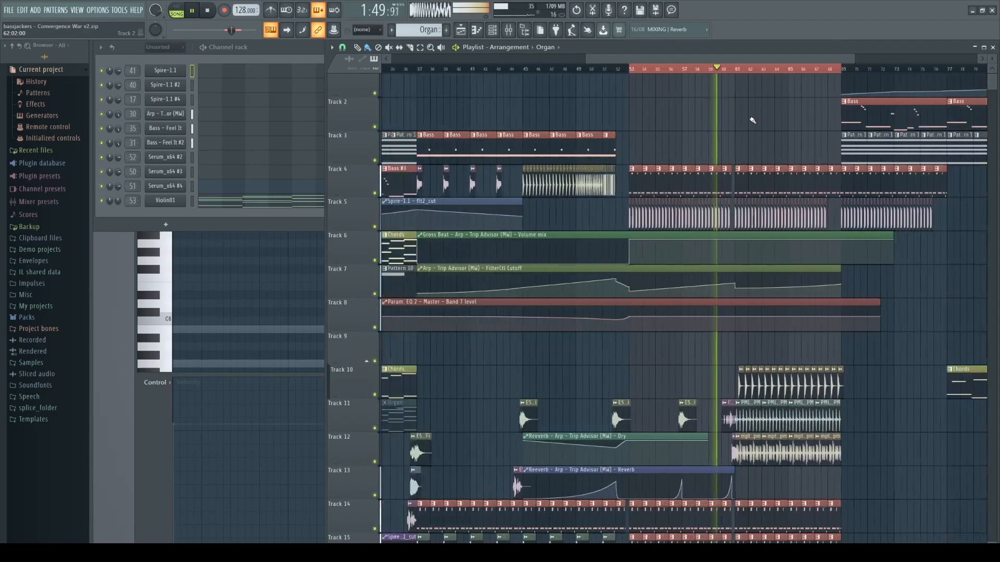
pyautogui.scroll(2, 815, 134)
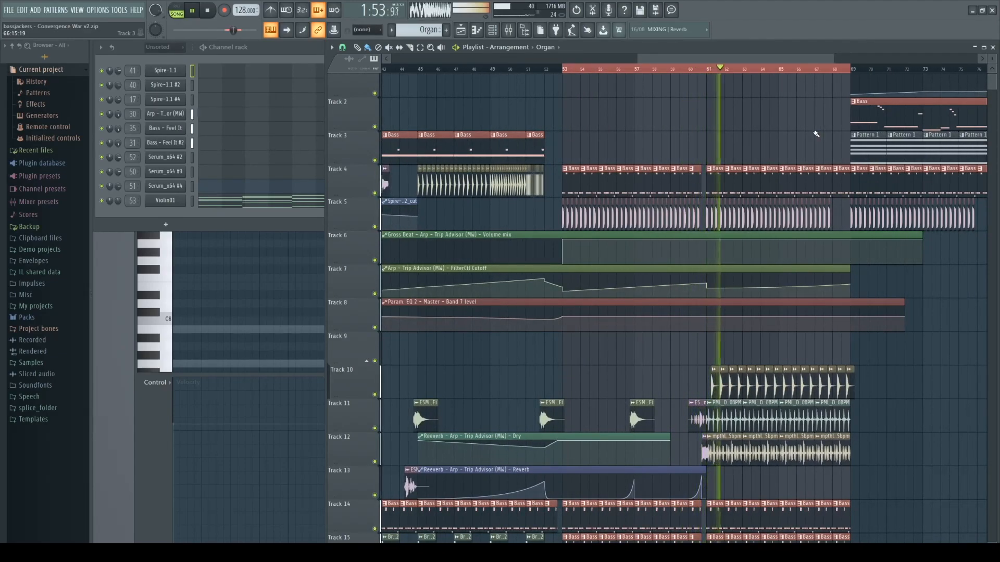
pyautogui.scroll(-1, 816, 135)
pyautogui.scroll(1, 816, 135)
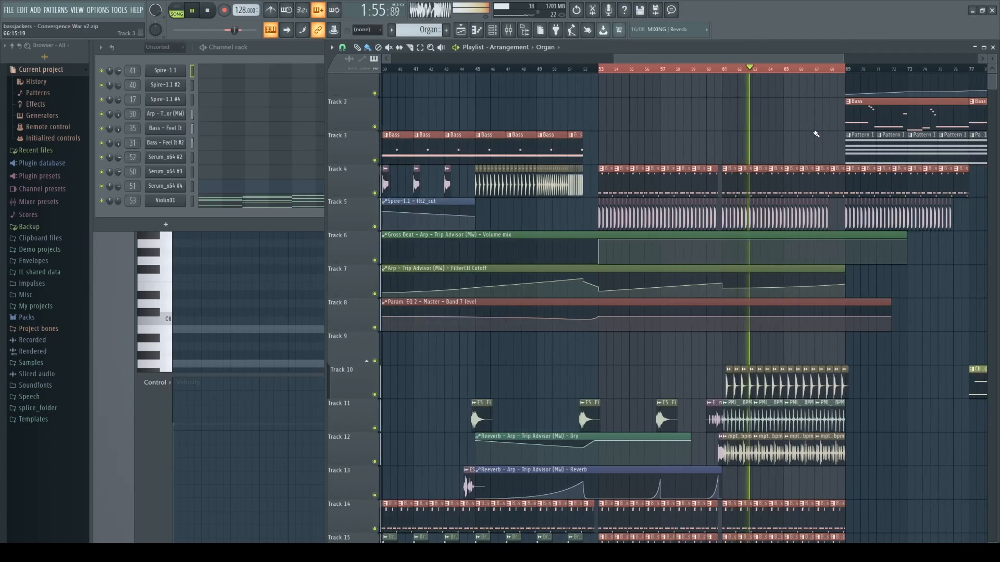
pyautogui.scroll(1, 816, 134)
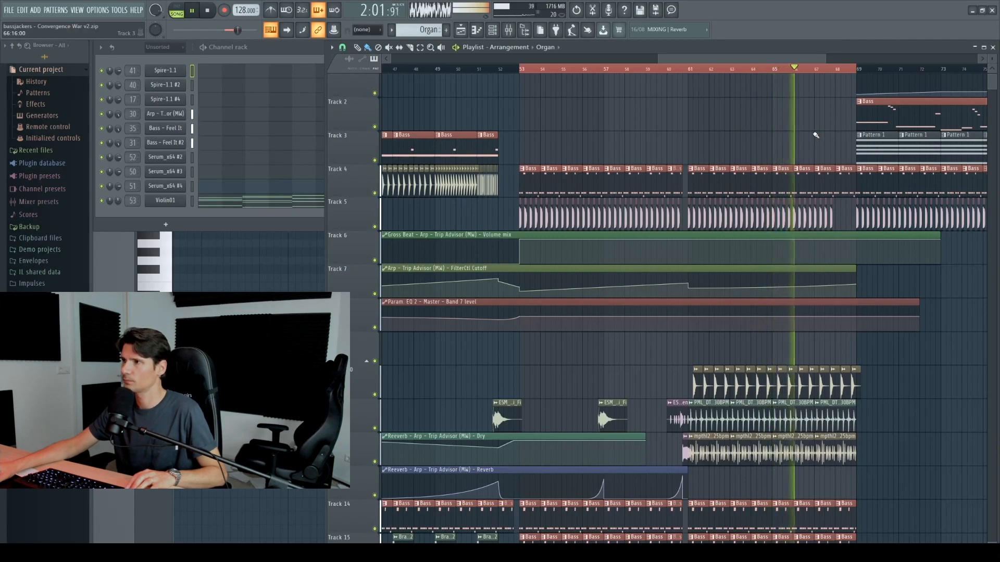
pyautogui.click(211, 15)
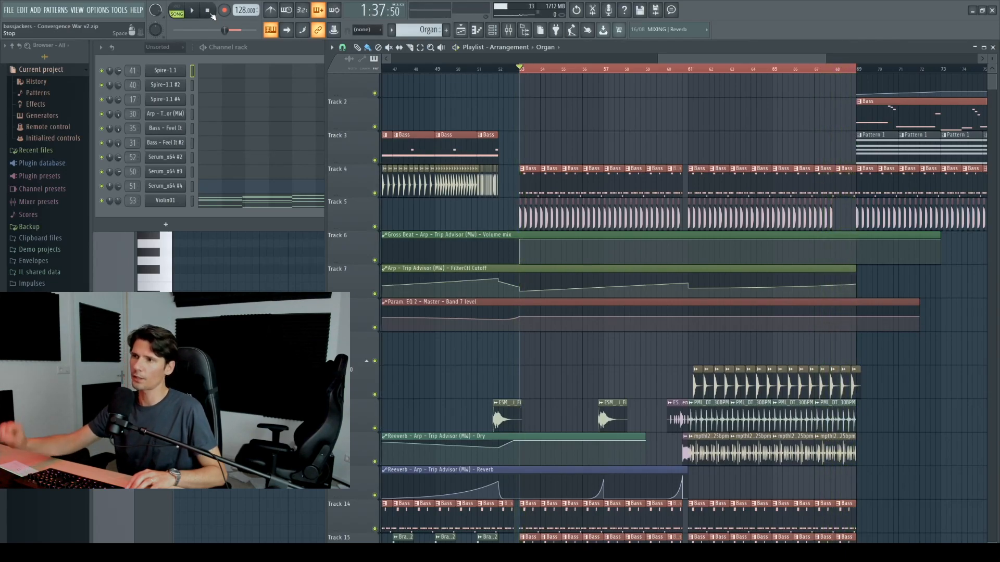
# - Solo Track 4 to isolate its Bass pattern clips from bar 53
pyautogui.scroll(4, 420, 245)
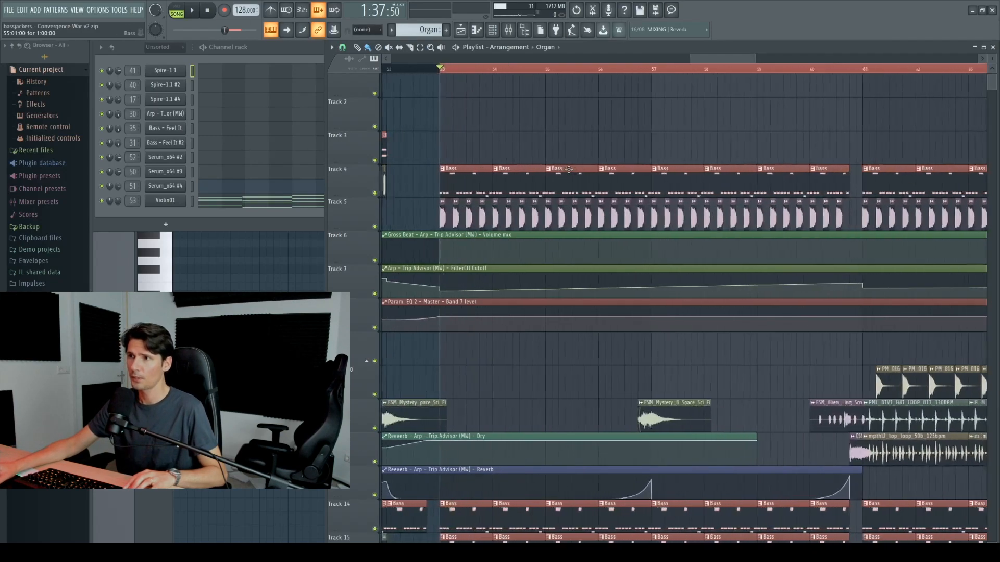
pyautogui.moveTo(434, 211); pyautogui.dragTo(640, 215)
pyautogui.scroll(-2, 531, 216)
pyautogui.hotkey('ctrl', 'd')
pyautogui.moveTo(458, 182); pyautogui.dragTo(607, 173)
pyautogui.hotkey('ctrl', 'd')
pyautogui.keyDown('ctrl'); pyautogui.click(375, 193); pyautogui.keyUp('ctrl')
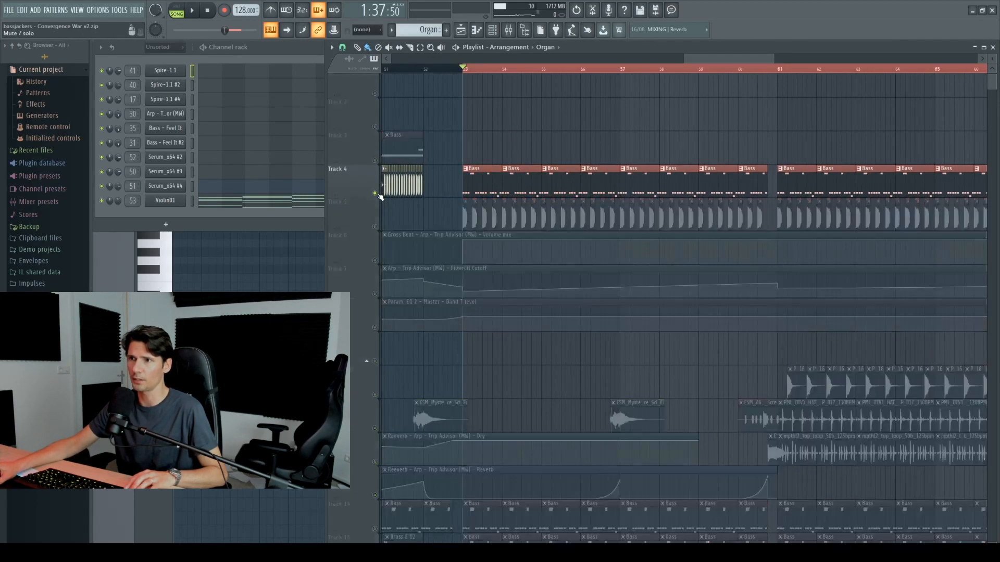
# - Solo Track 14 with its Bass clips and restore all playlist tracks
pyautogui.scroll(-4, 480, 216)
pyautogui.keyDown('ctrl'); pyautogui.click(375, 260); pyautogui.keyUp('ctrl')
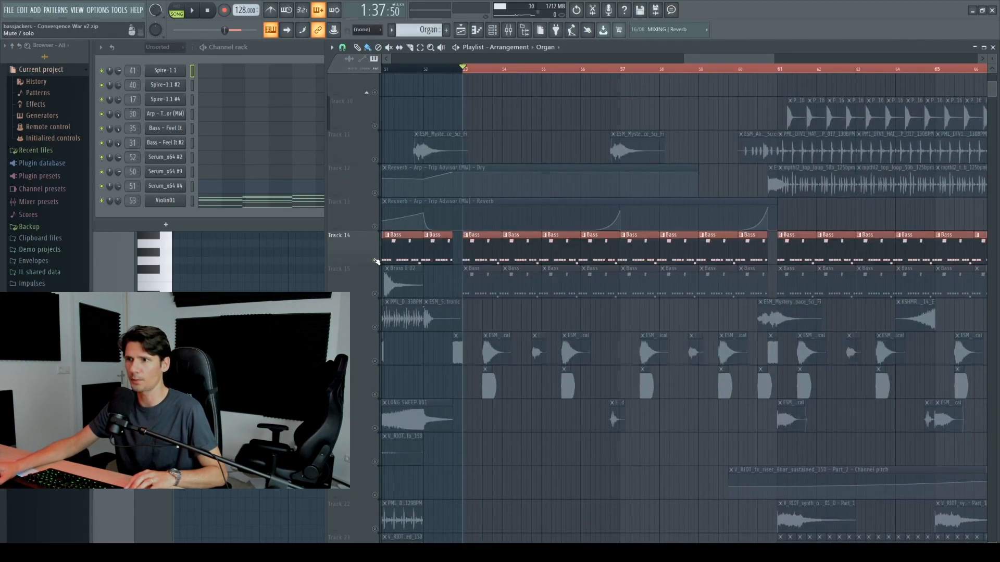
pyautogui.keyDown('ctrl'); pyautogui.click(375, 260); pyautogui.keyUp('ctrl')
# - Open the Bass pattern from Track 14 and show the mixer track of the Arp - Trip Advisor channel
pyautogui.doubleClick(490, 251)
pyautogui.click(256, 52)
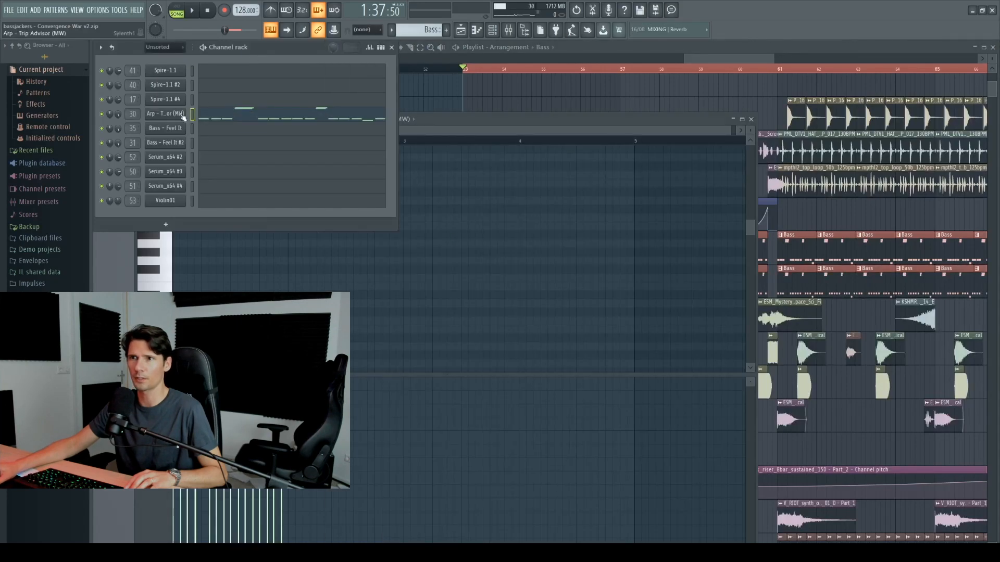
pyautogui.doubleClick(134, 113)
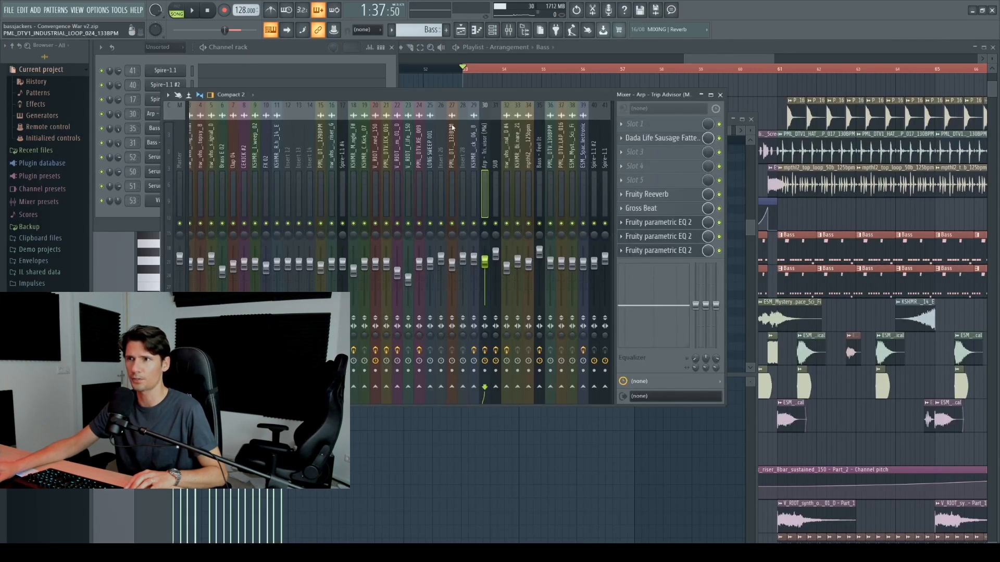
# - Solo the Arp - Trip Advisor, SUB and Bass - Feel It mixer tracks together and close the mixer
pyautogui.keyDown('ctrl'); pyautogui.click(484, 224); pyautogui.keyUp('ctrl')
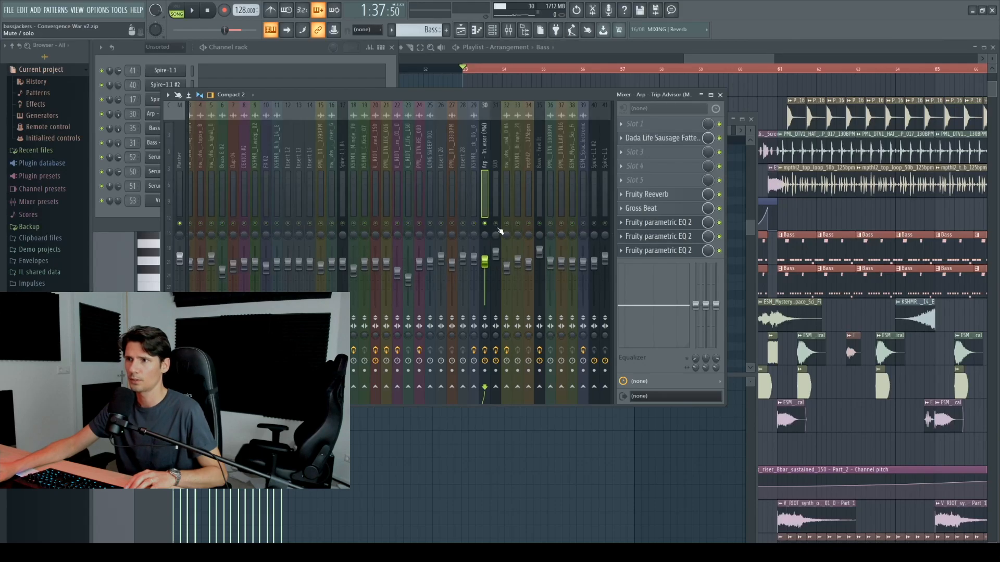
pyautogui.scroll(-5, 464, 200)
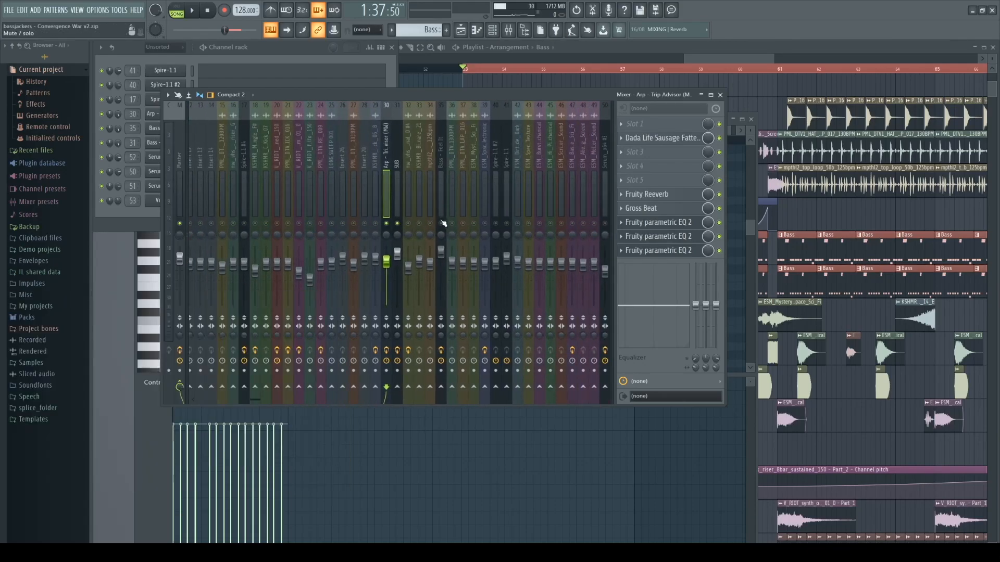
pyautogui.click(683, 60)
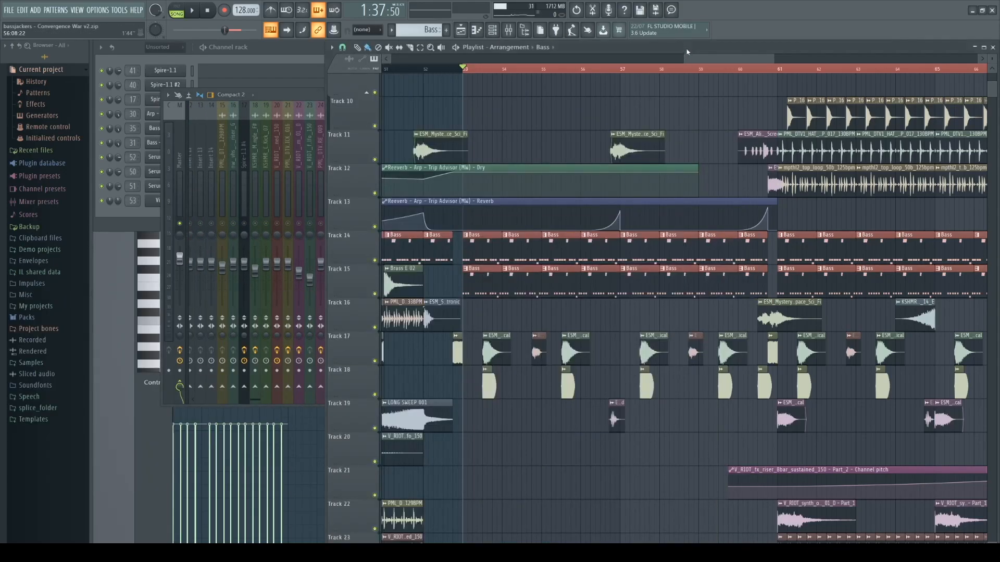
pyautogui.click(291, 97)
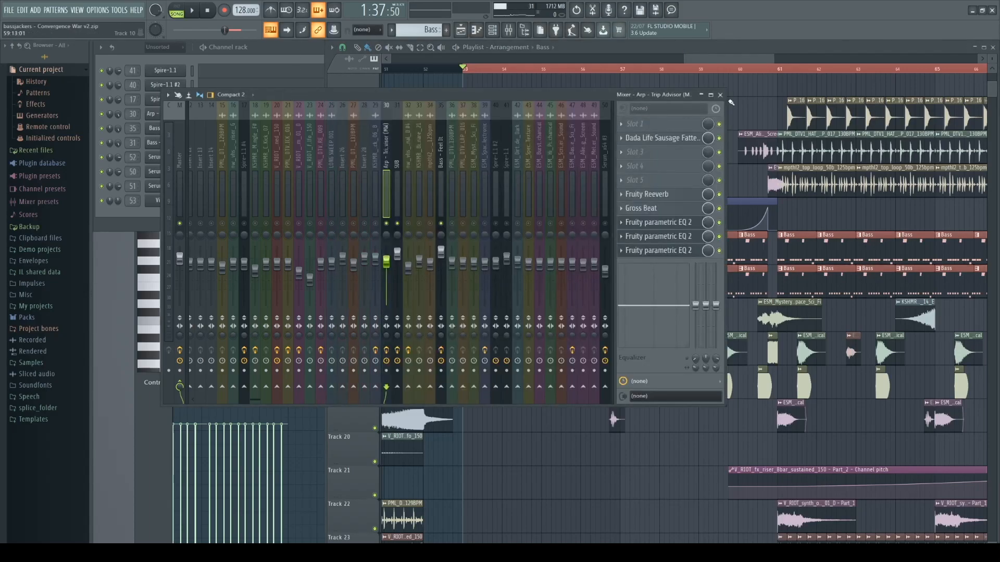
pyautogui.click(723, 94)
# - Play the selected bars 53 to 69 with only the soloed bass layers and review their clips in the playlist
pyautogui.moveTo(711, 57); pyautogui.dragTo(716, 57)
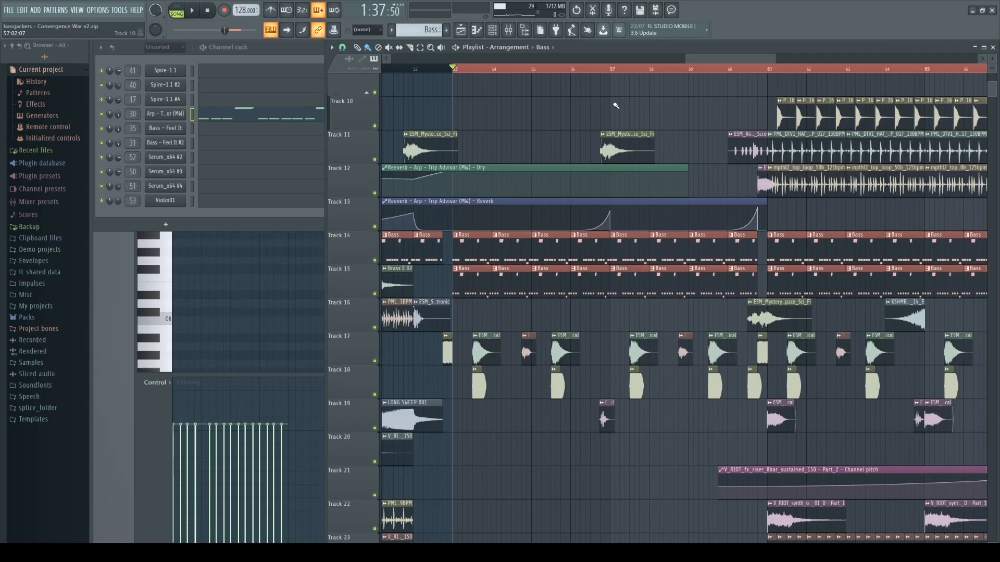
pyautogui.scroll(-3, 616, 105)
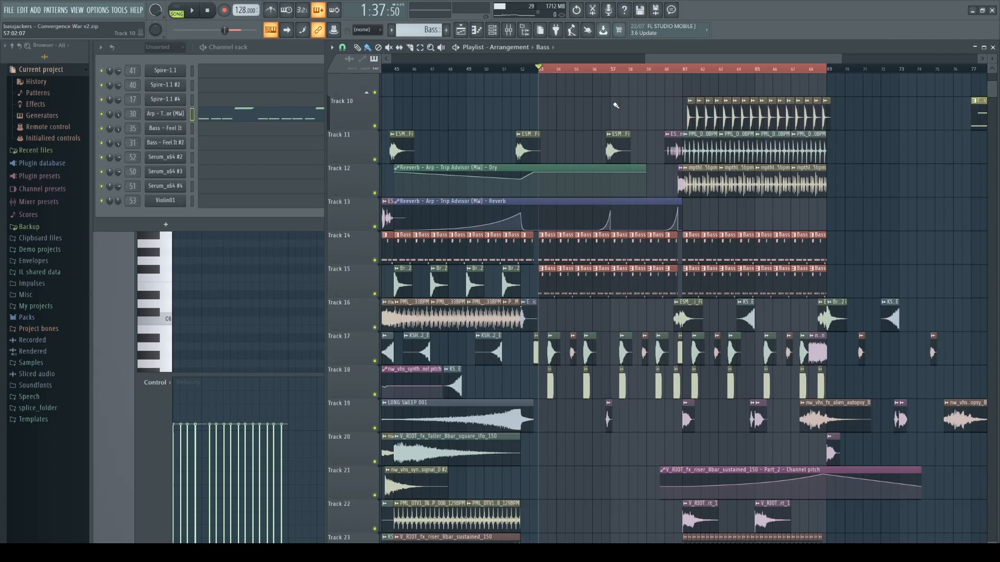
pyautogui.scroll(3, 555, 117)
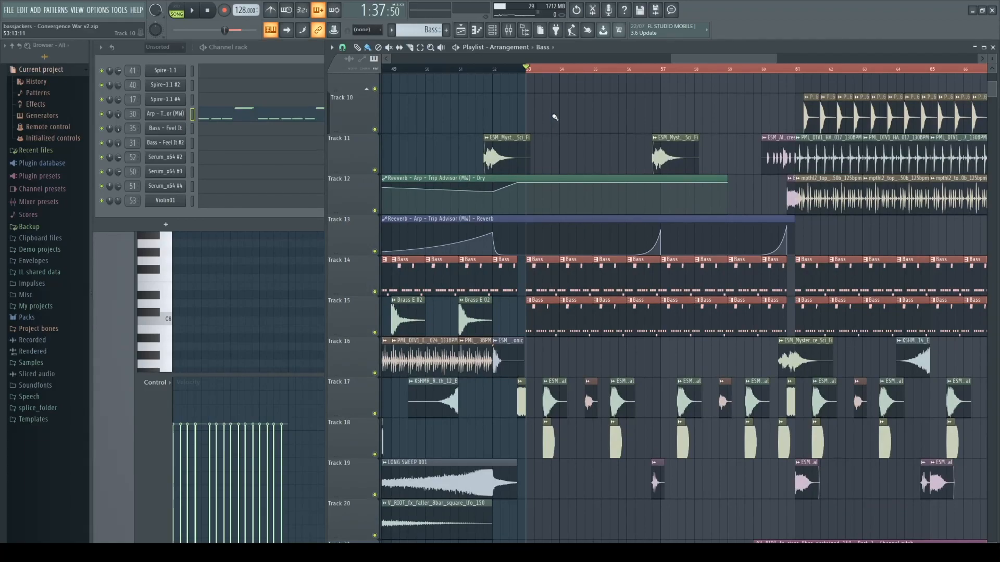
pyautogui.scroll(-2, 606, 106)
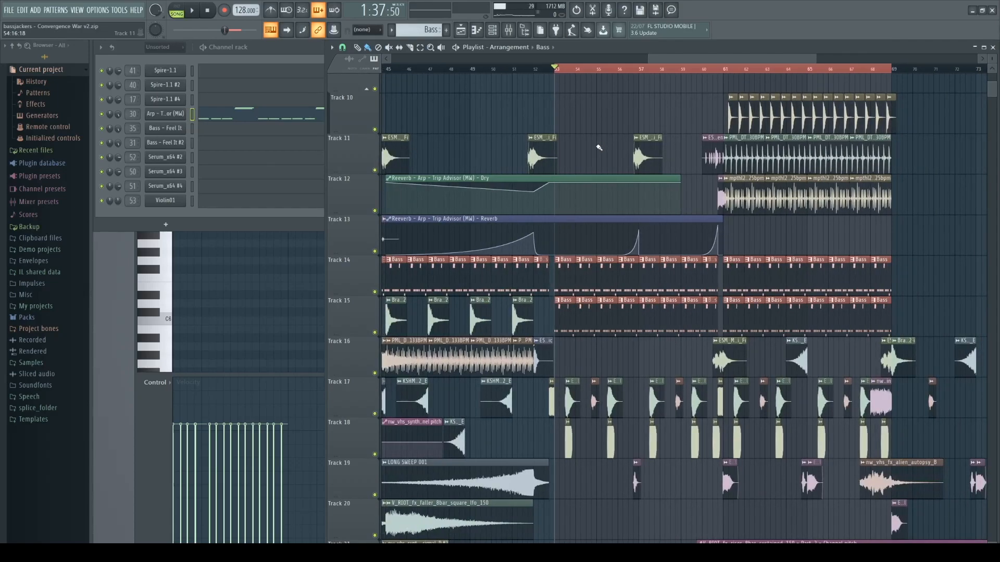
pyautogui.press('space')
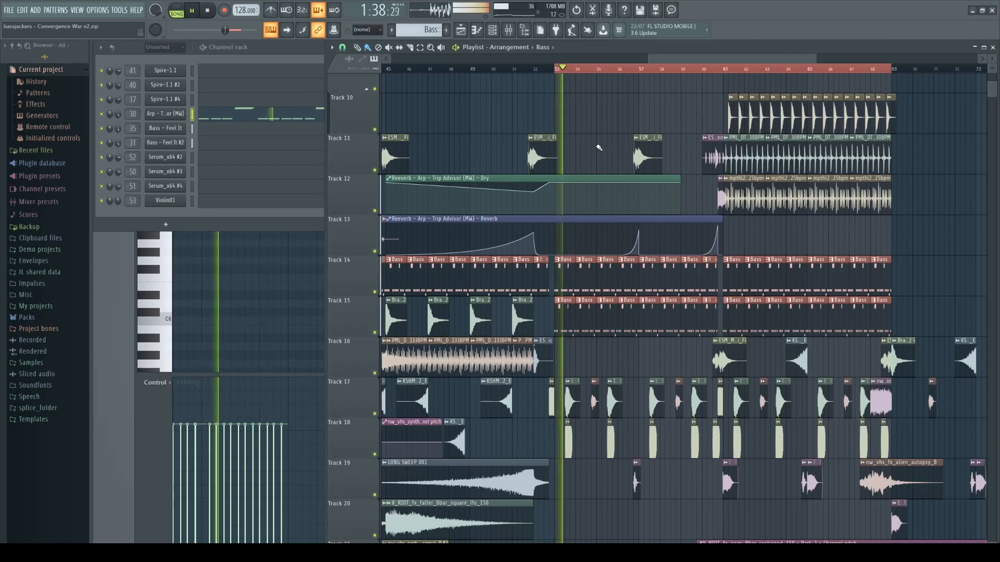
pyautogui.scroll(-1, 620, 145)
pyautogui.scroll(3, 685, 137)
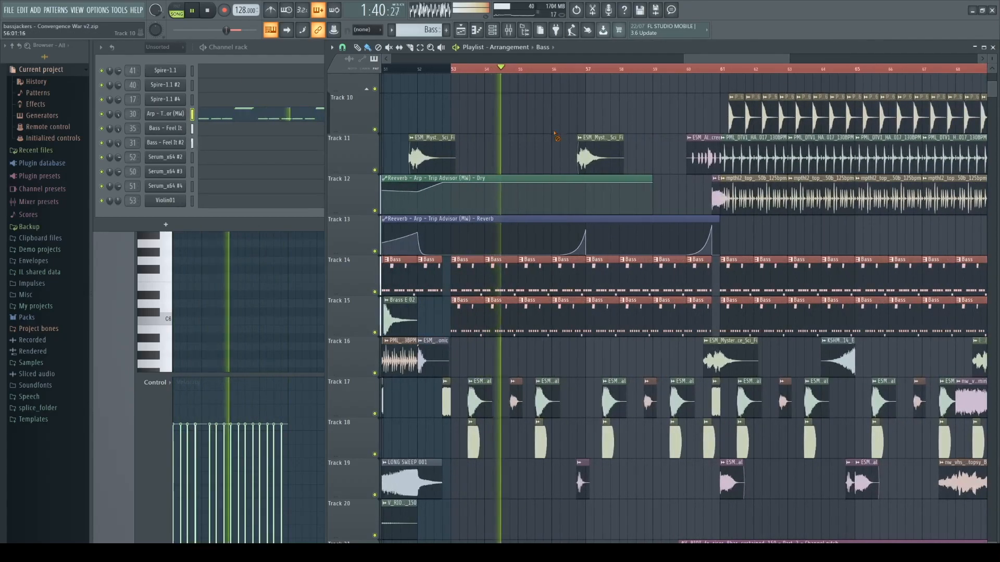
pyautogui.scroll(6, 547, 138)
pyautogui.scroll(-2, 544, 140)
pyautogui.scroll(-2, 544, 141)
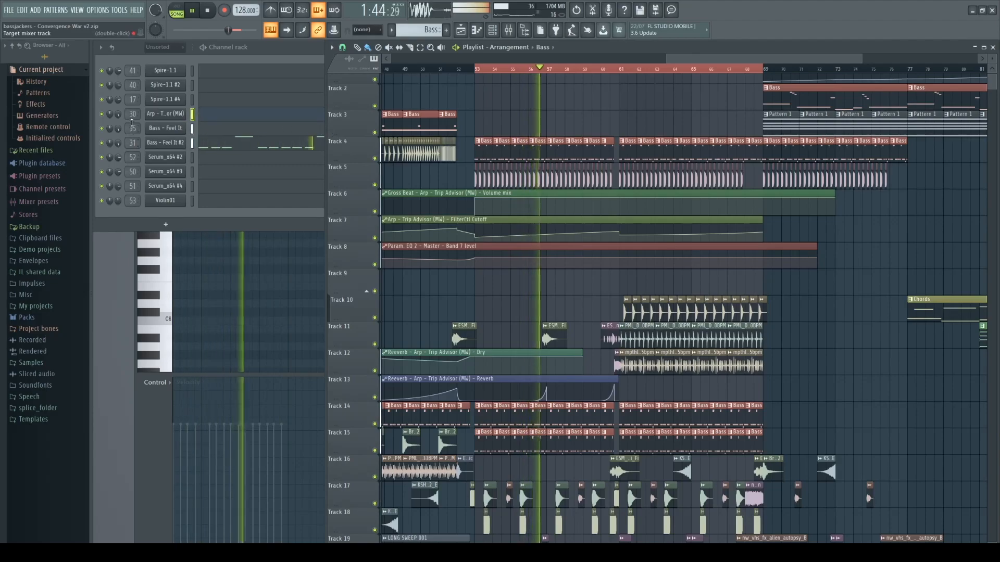
# - Open the mixer to check the levels of the soloed bass layers, and stop playback
pyautogui.moveTo(324, 131); pyautogui.dragTo(397, 131)
pyautogui.press('F9')
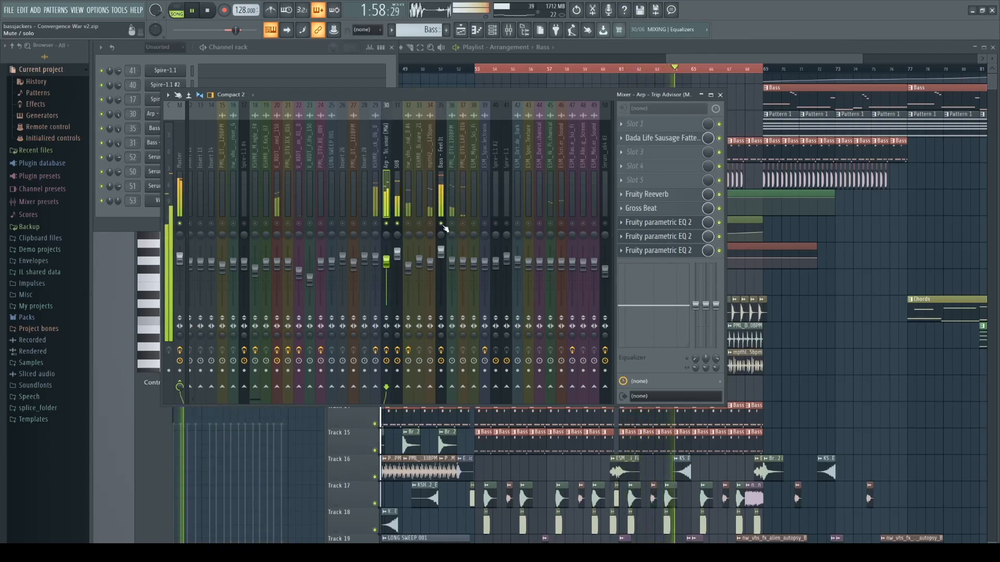
pyautogui.click(210, 16)
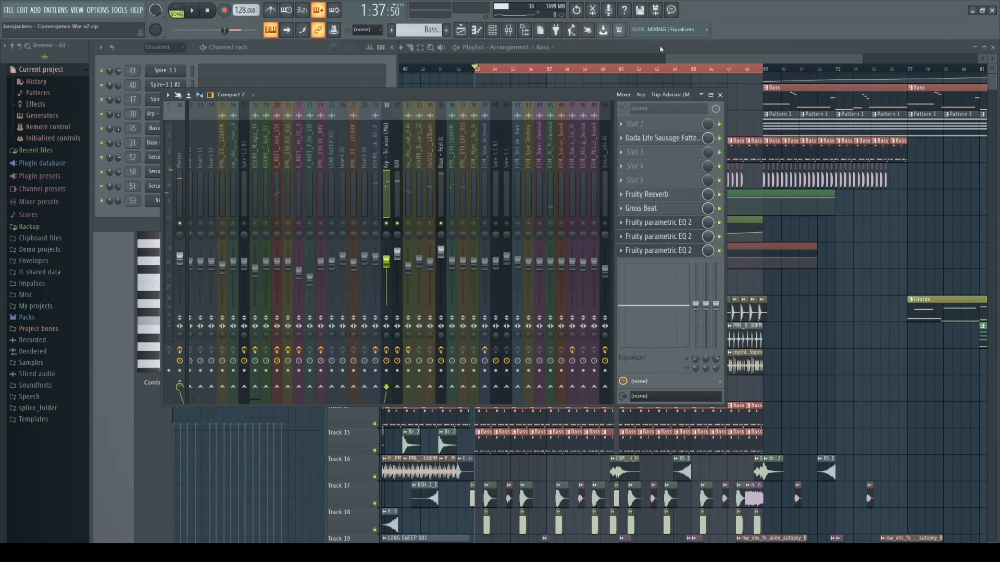
# - Open the Sylenth1 instrument of the Bass - Feel It channel and play the Bass pattern in pattern mode
pyautogui.click(659, 47)
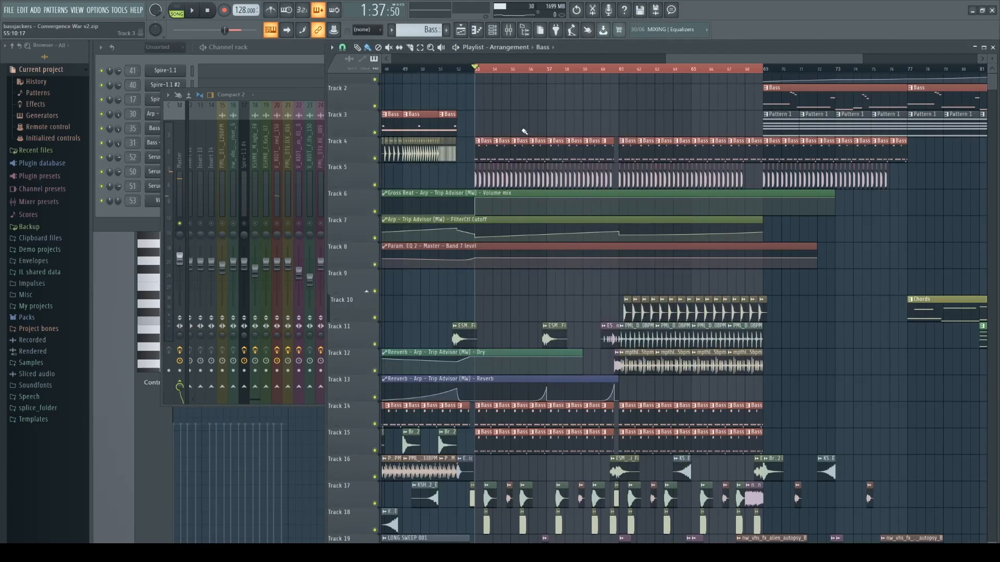
pyautogui.scroll(-3, 497, 314)
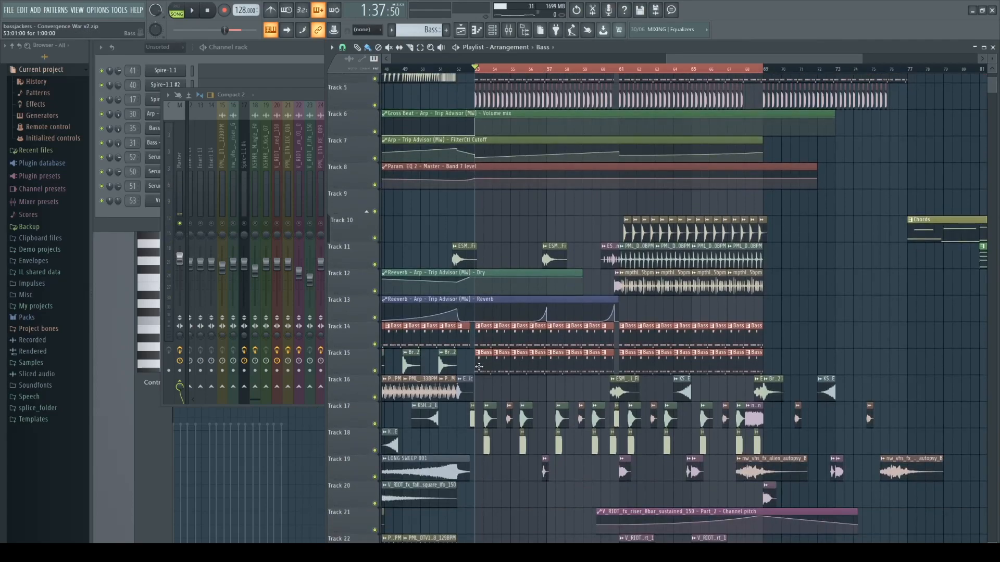
pyautogui.click(285, 62)
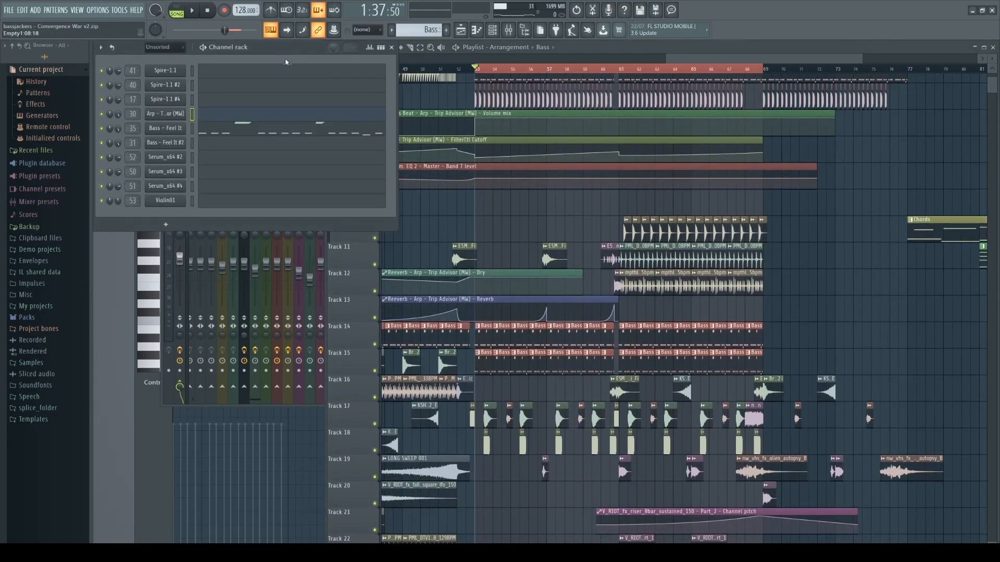
pyautogui.click(169, 129)
pyautogui.click(204, 47)
pyautogui.press('space')
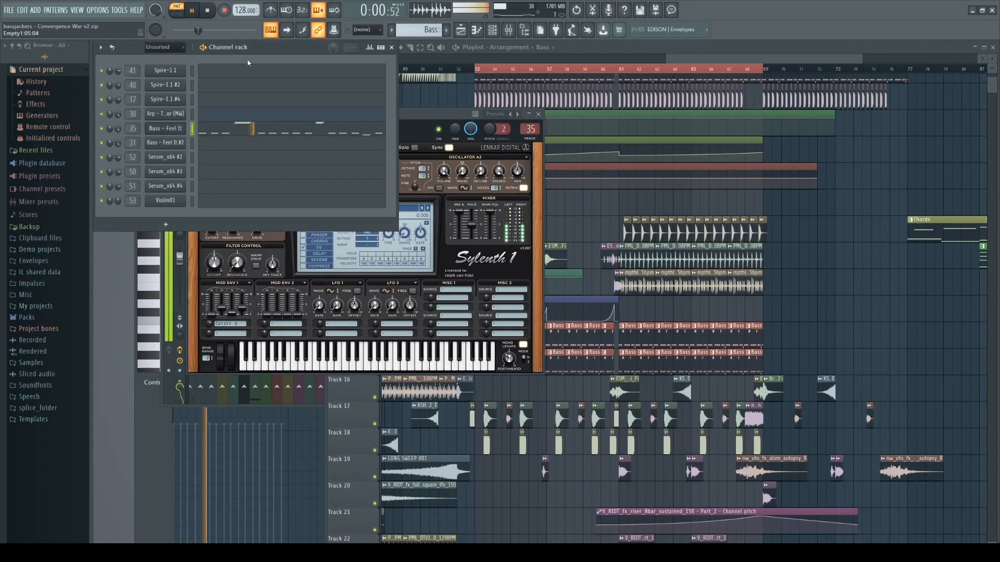
pyautogui.click(438, 117)
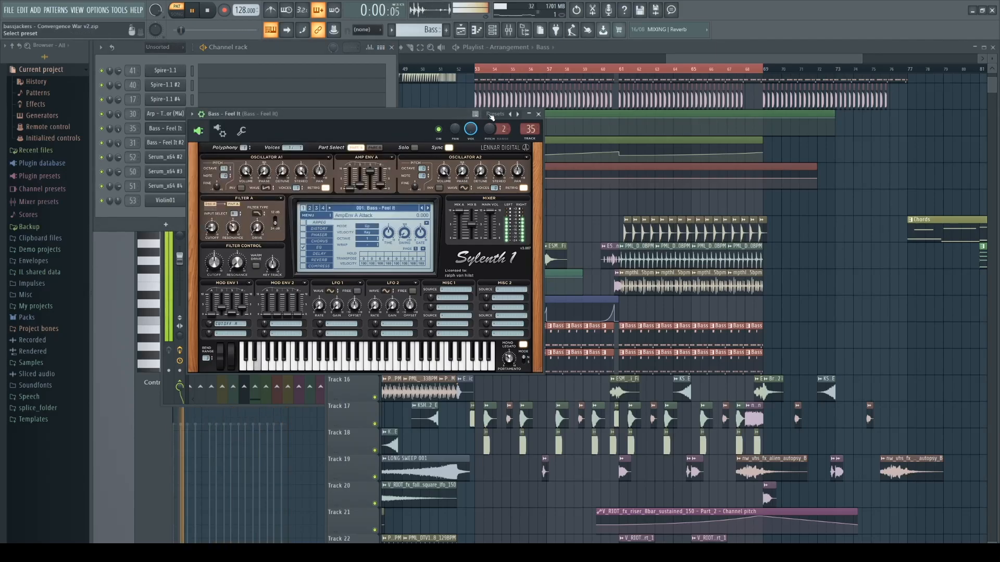
# - Swap the Bass - Feel It instrument for the Sylenth1 of the Arp - Trip Advisor channel and play its Bass pattern
pyautogui.click(539, 115)
pyautogui.rightClick(537, 212)
pyautogui.press('space')
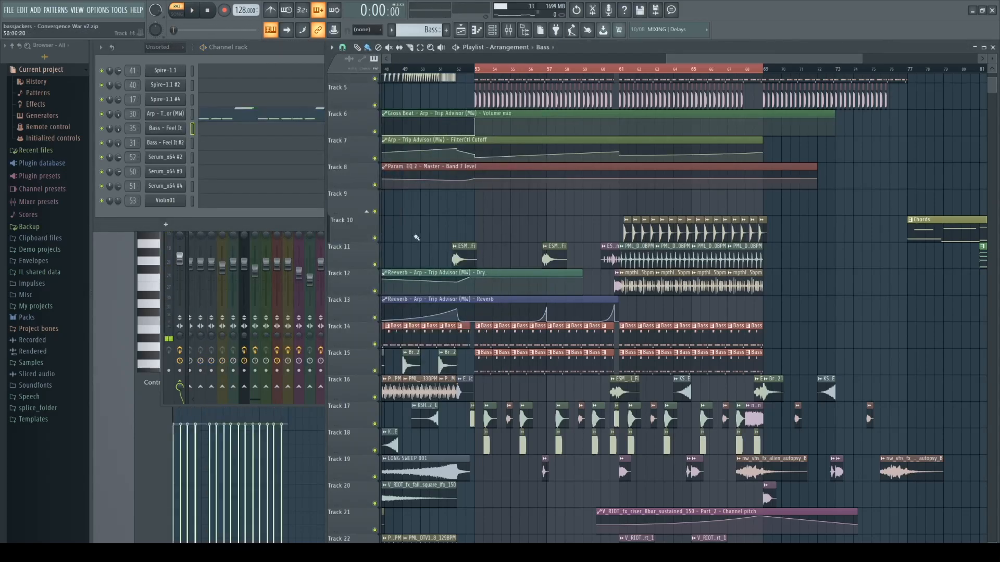
pyautogui.click(172, 115)
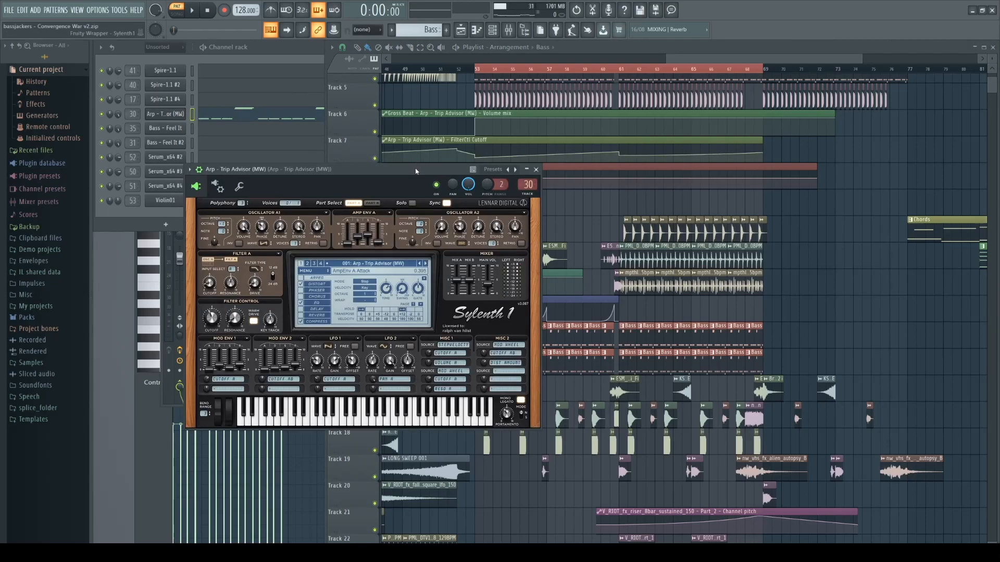
pyautogui.moveTo(416, 171); pyautogui.dragTo(471, 137)
pyautogui.press('space')
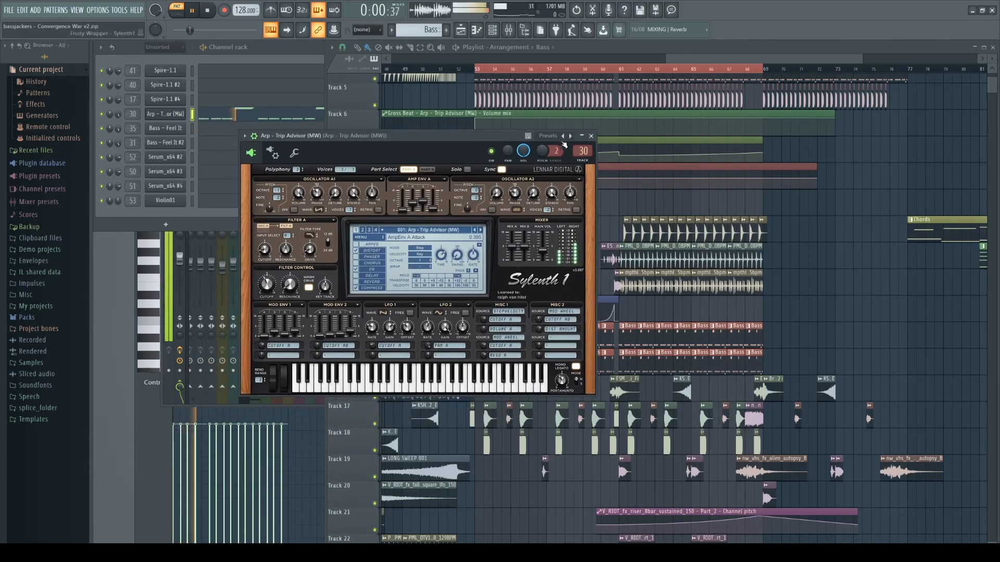
pyautogui.click(590, 136)
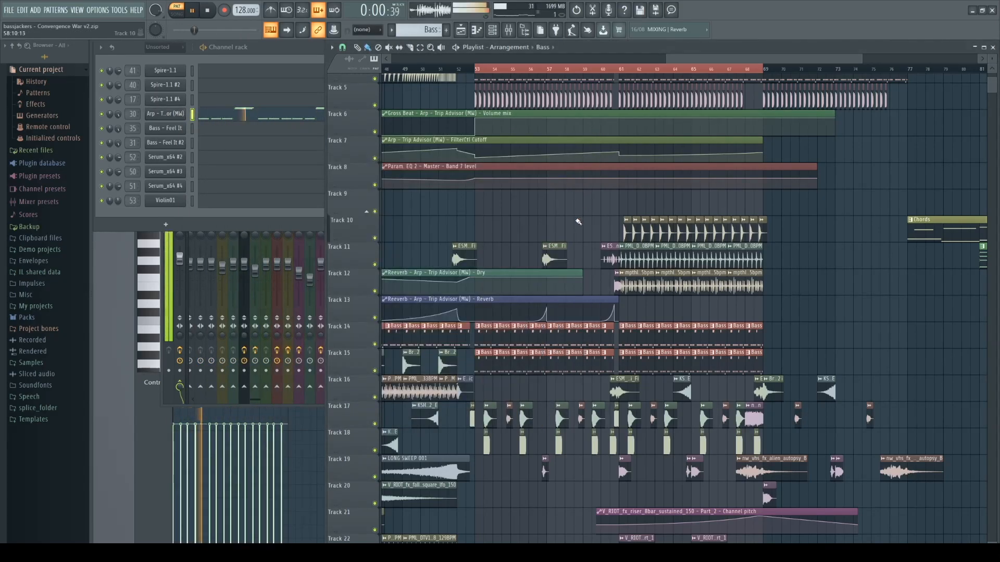
pyautogui.scroll(4, 581, 216)
pyautogui.press('space')
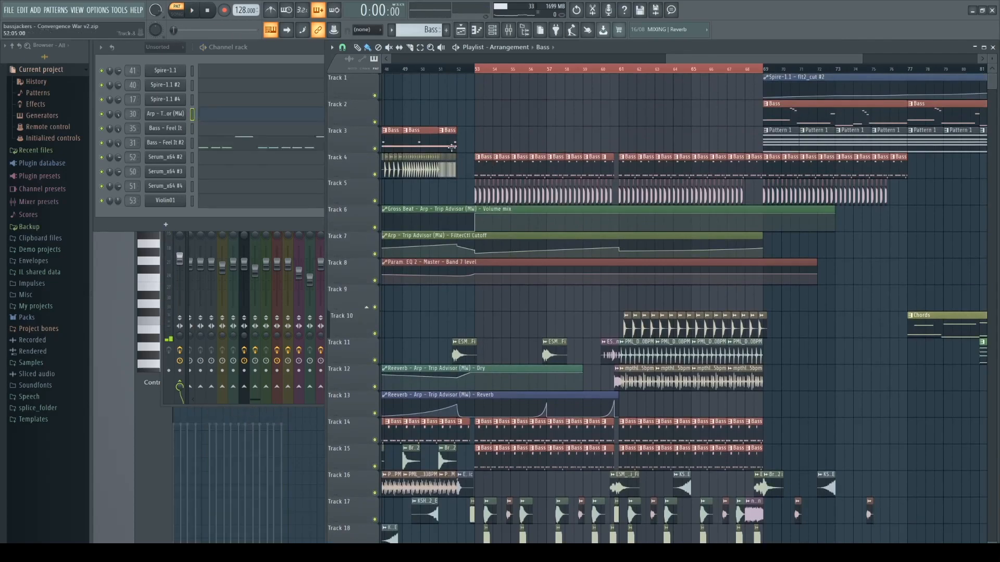
# - Play the Bass pattern of the Bass - Feel It #2 channel in pattern mode, and stop playback
pyautogui.click(238, 60)
pyautogui.press('space')
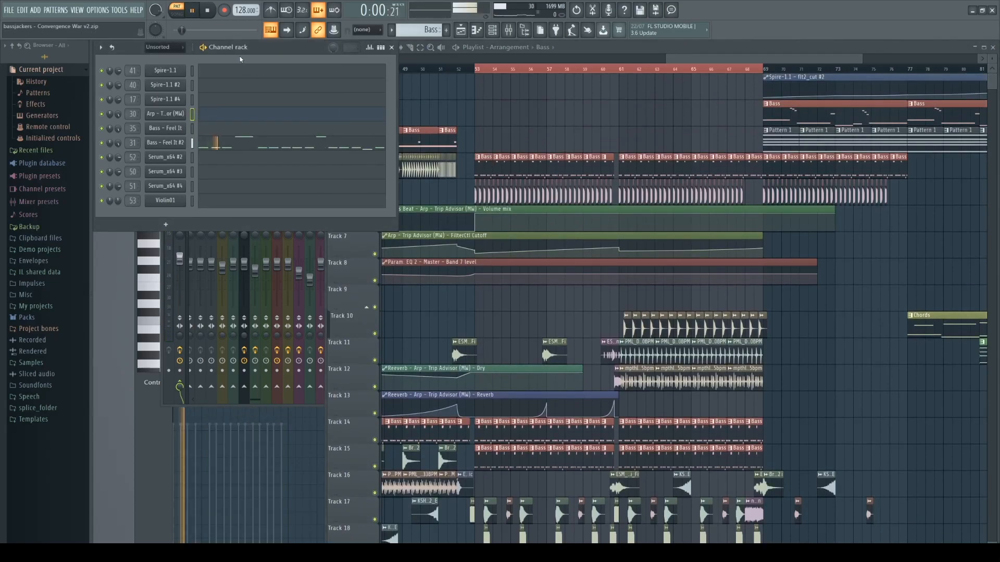
pyautogui.click(525, 107)
pyautogui.press('space')
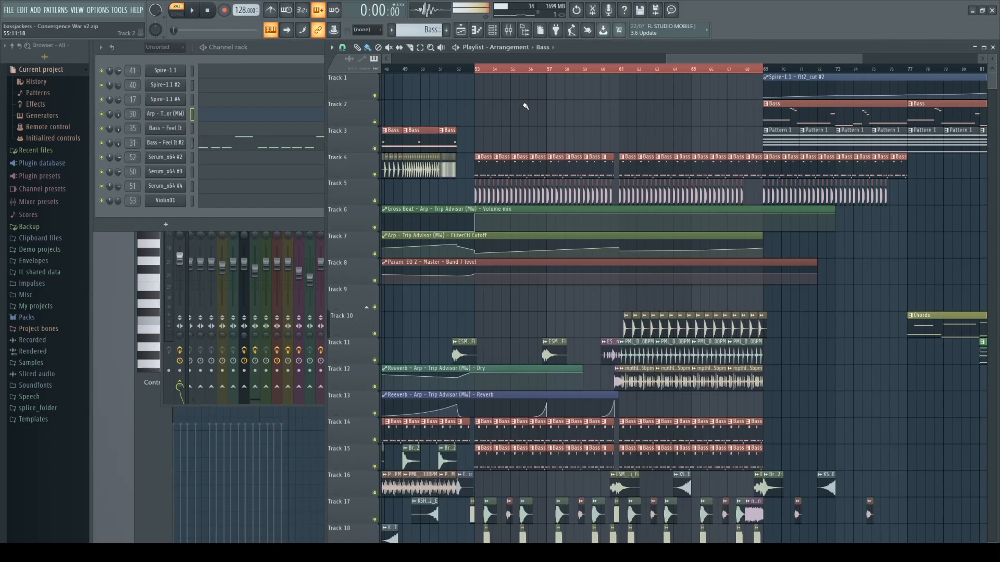
# - Inspect the Dada Life Sausage Fattener effect on the mixer track of the Arp - Trip Advisor channel
pyautogui.scroll(-8, 527, 107)
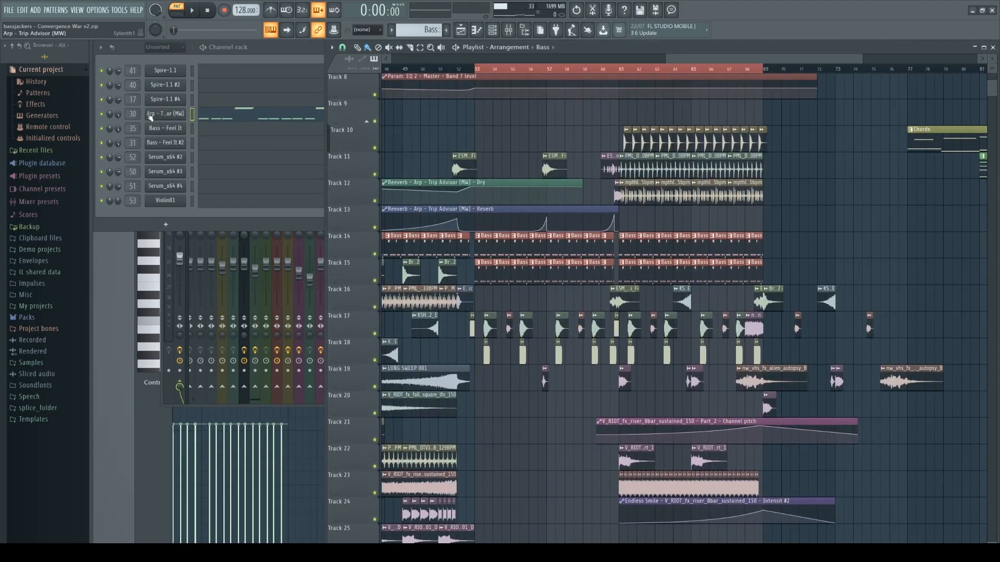
pyautogui.click(152, 117)
pyautogui.press('F9')
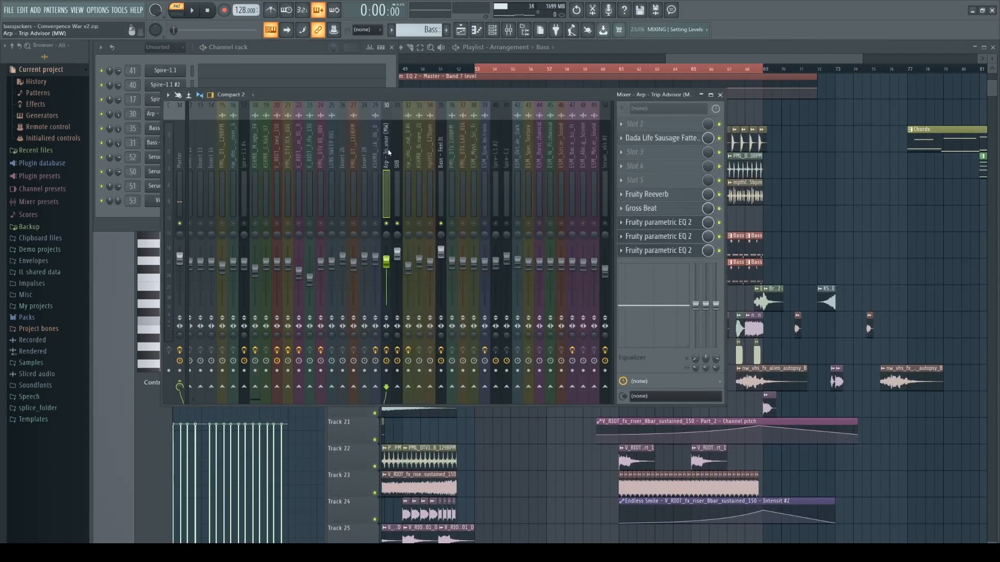
pyautogui.click(662, 138)
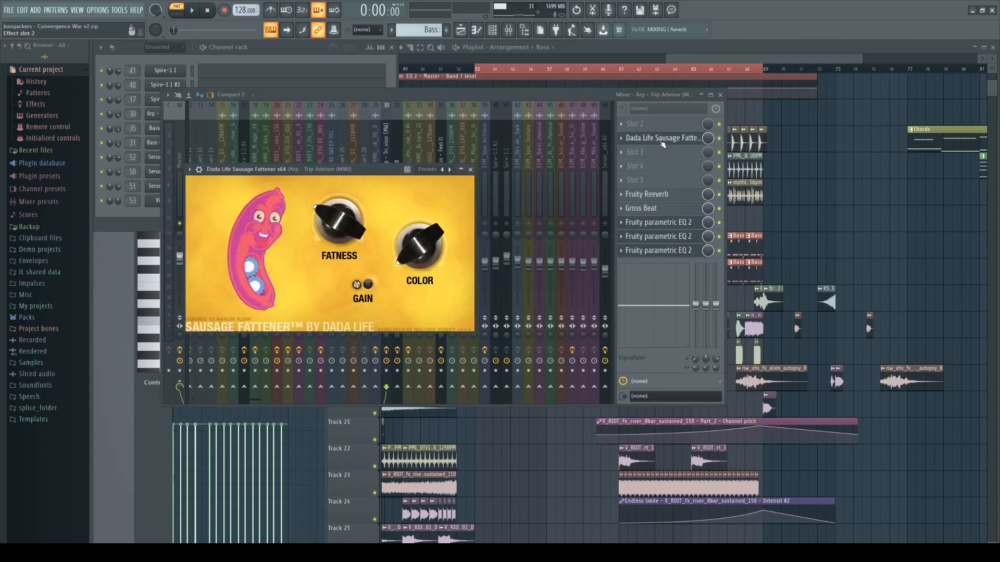
pyautogui.click(470, 169)
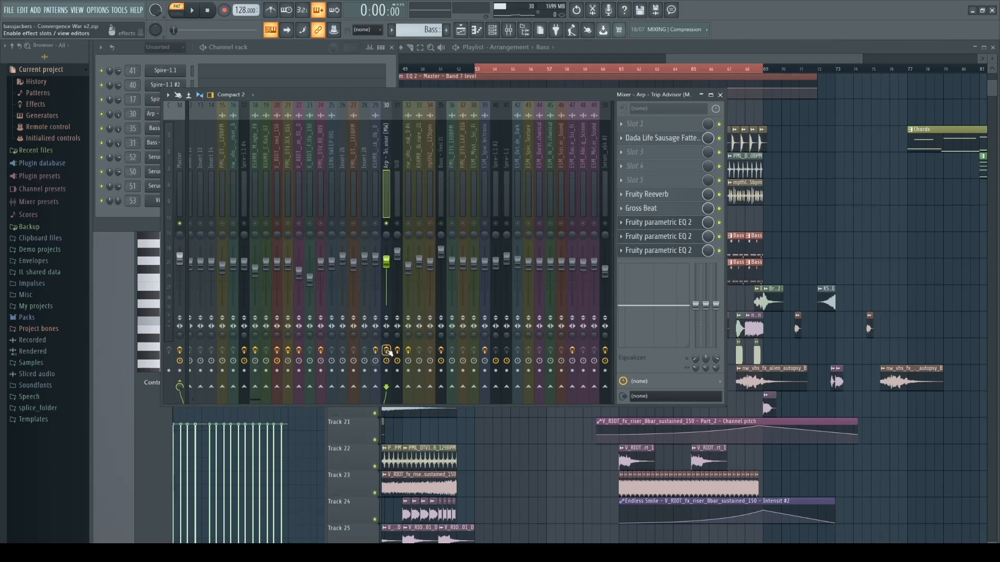
# - Play the soloed Arp - Trip Advisor track, disable its Gross Beat effect and inspect the Sidechain volume curve
pyautogui.press('space')
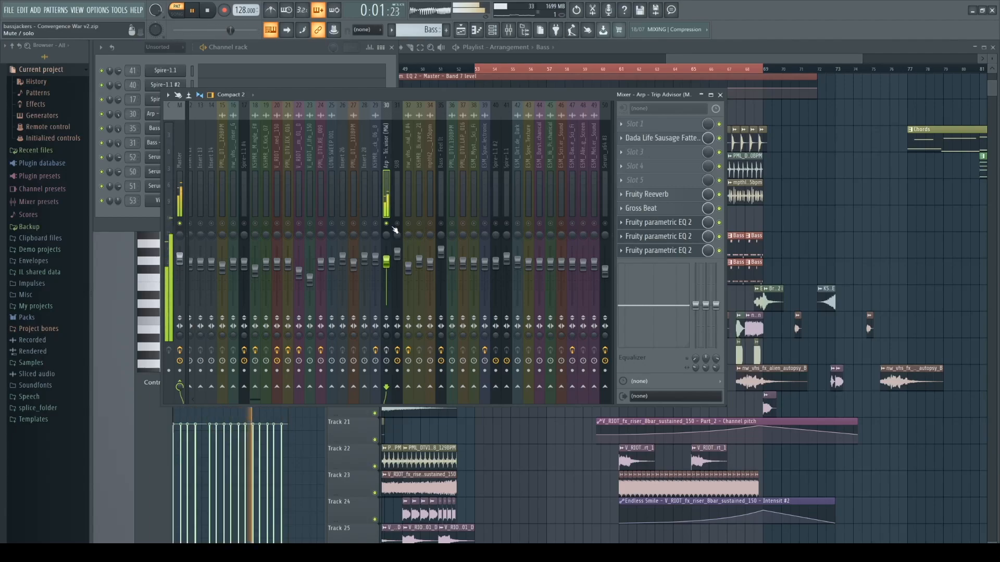
pyautogui.press('space')
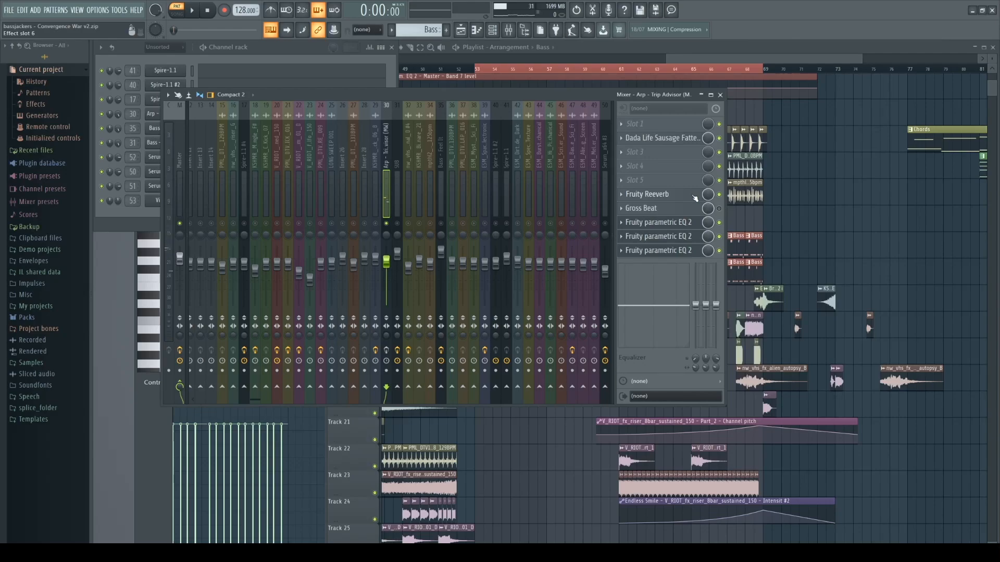
pyautogui.click(651, 209)
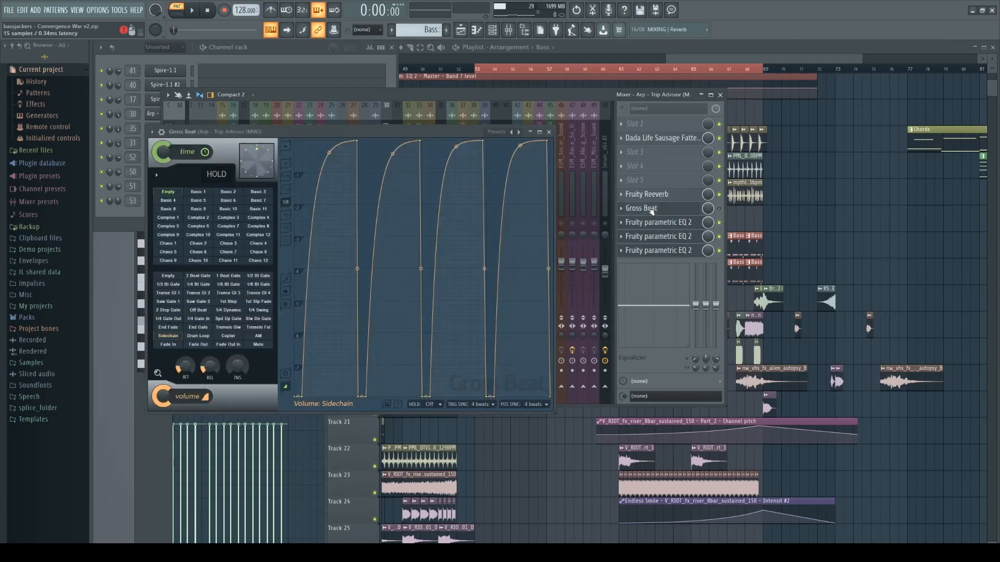
pyautogui.click(549, 132)
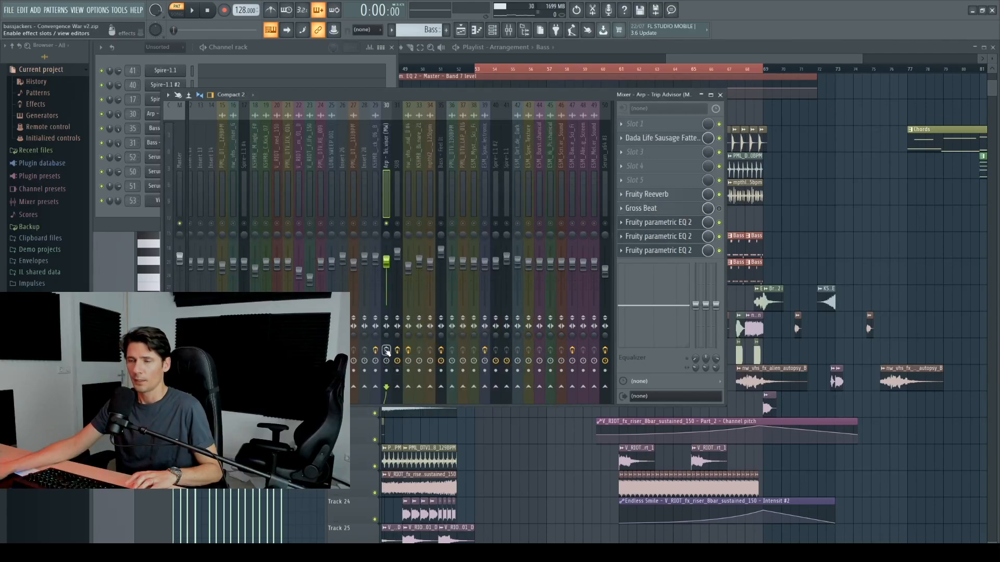
# - Examine the Sausage Fattener and Fruity parametric EQ 2 effects on the Arp - Trip Advisor track, and play the track alone again
pyautogui.click(676, 139)
pyautogui.click(471, 171)
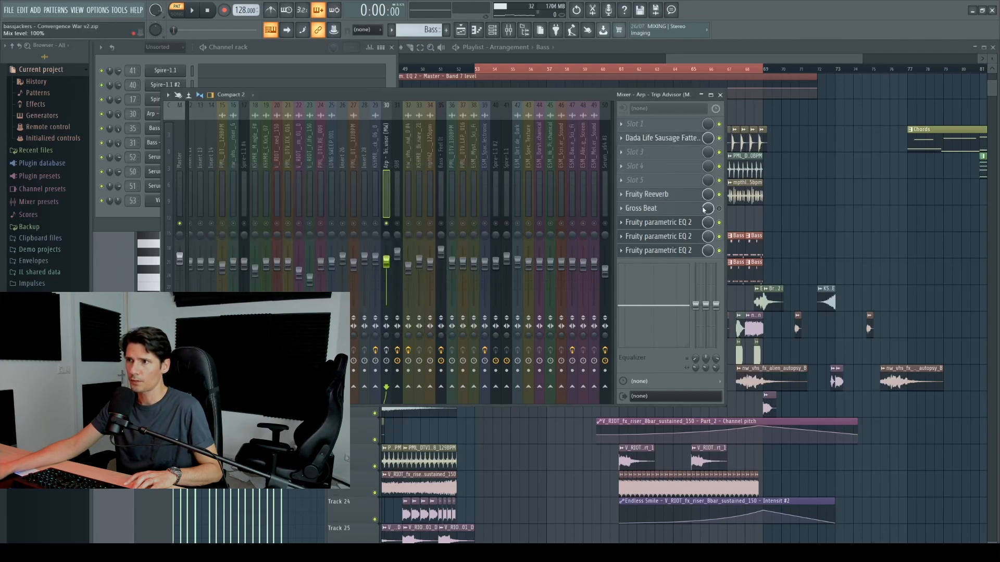
pyautogui.click(670, 227)
pyautogui.click(670, 241)
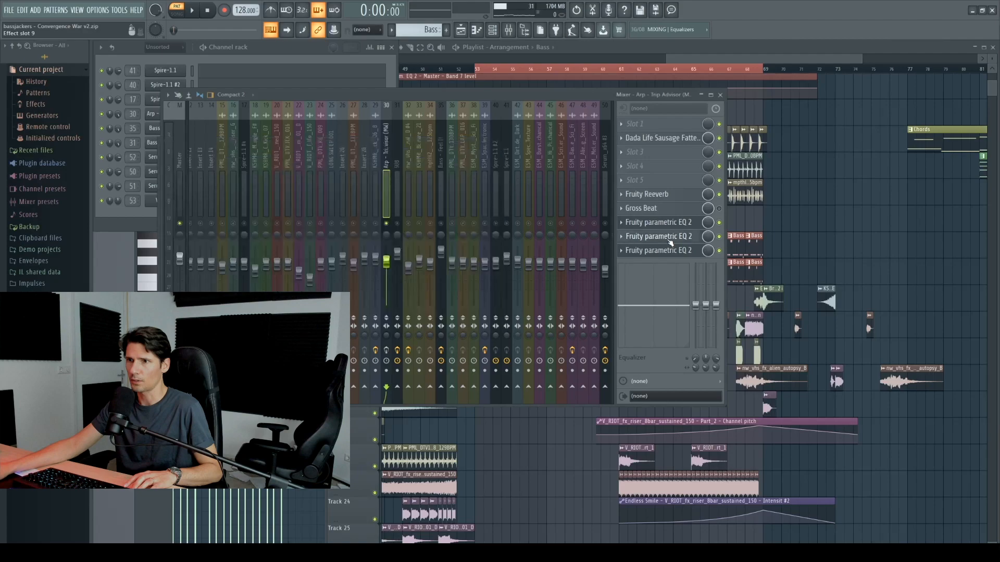
pyautogui.click(671, 242)
pyautogui.click(671, 251)
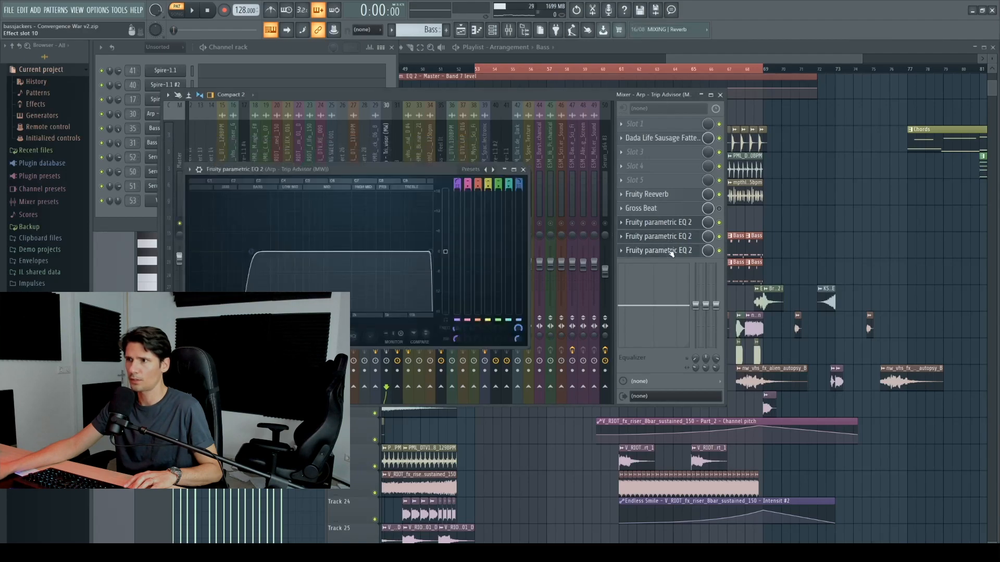
pyautogui.click(523, 169)
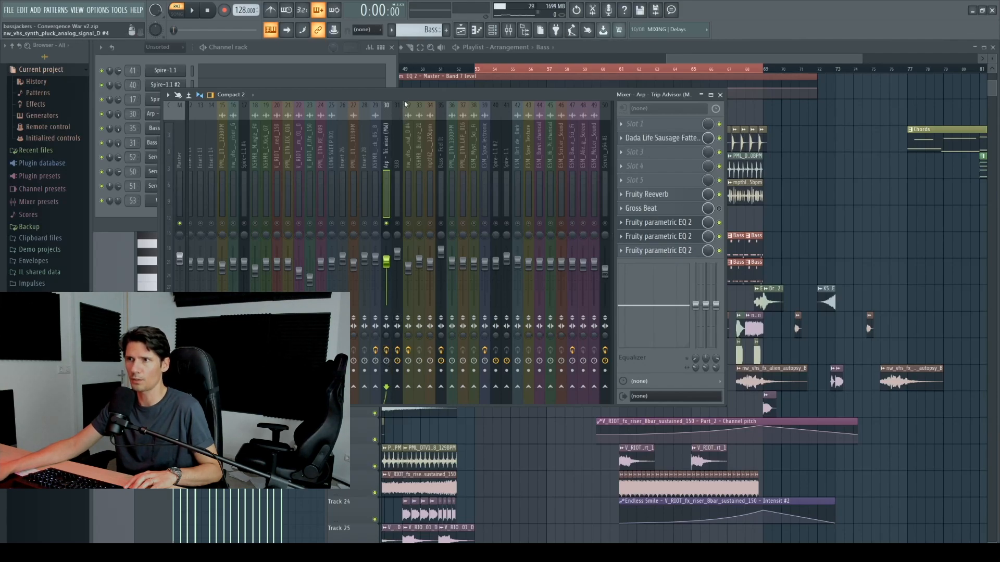
pyautogui.press('space')
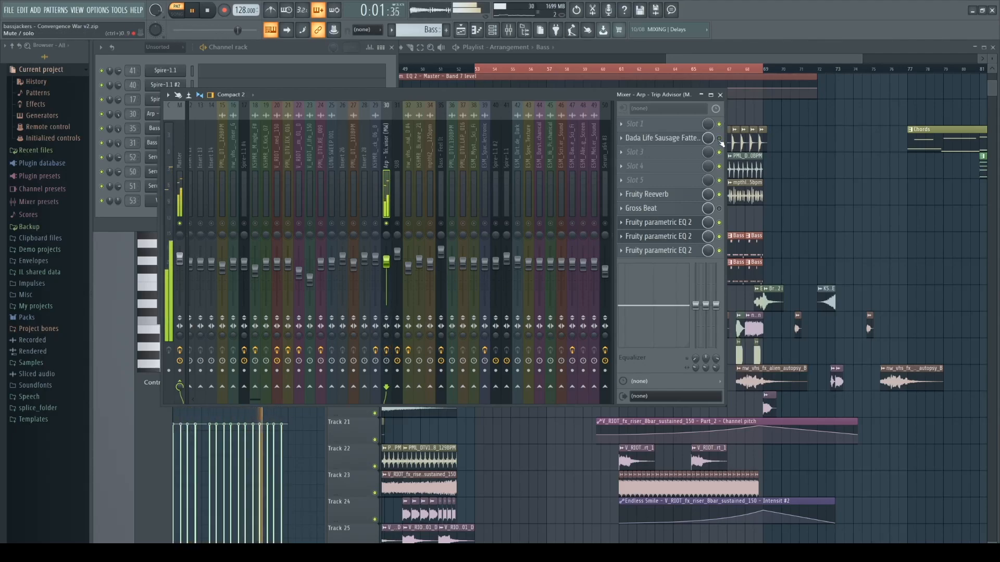
pyautogui.press('space')
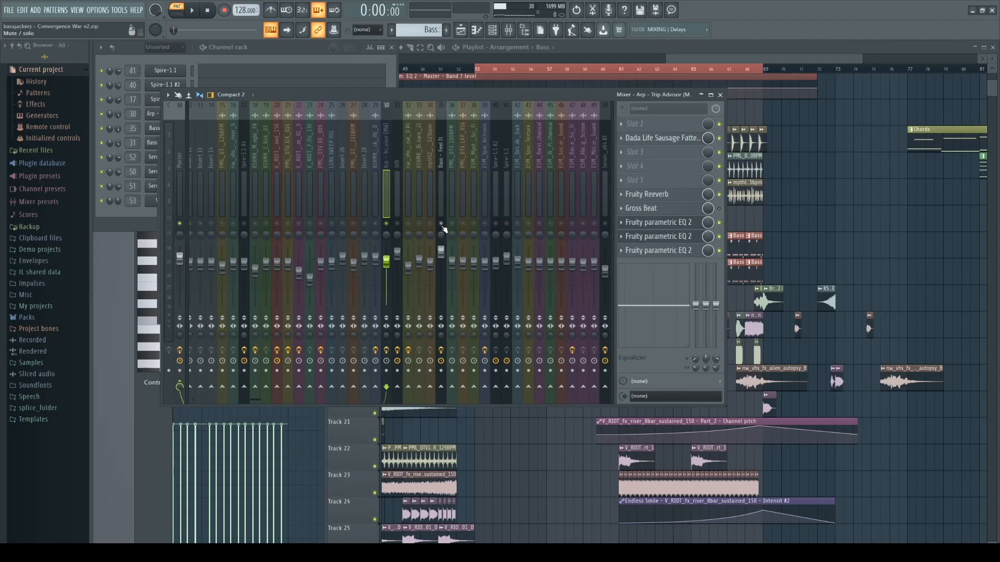
# - Open the Sausage Fattener of the Bass - Feel It mixer track and compare its effect while playing the song from bar 53
pyautogui.click(444, 158)
pyautogui.click(661, 152)
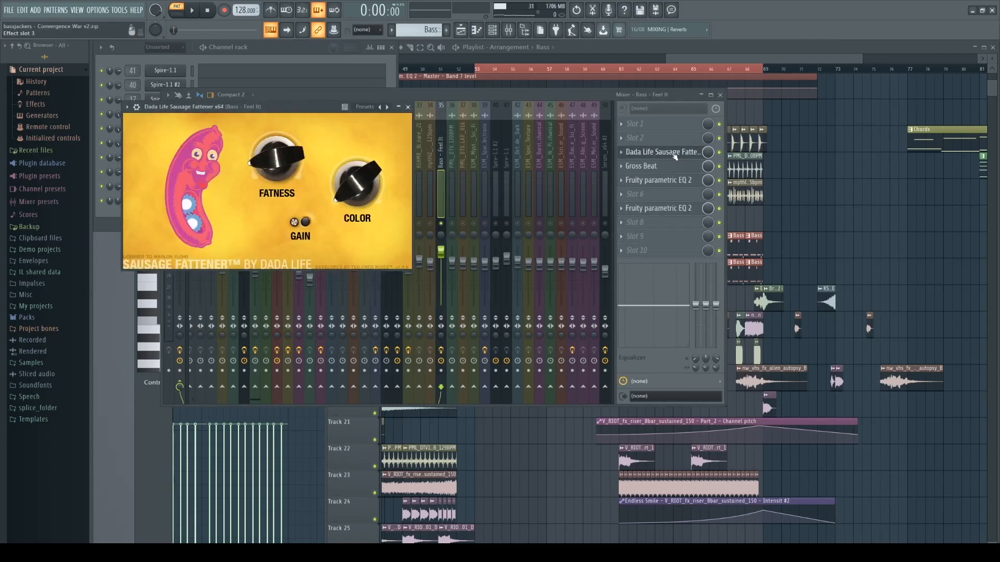
pyautogui.click(478, 69)
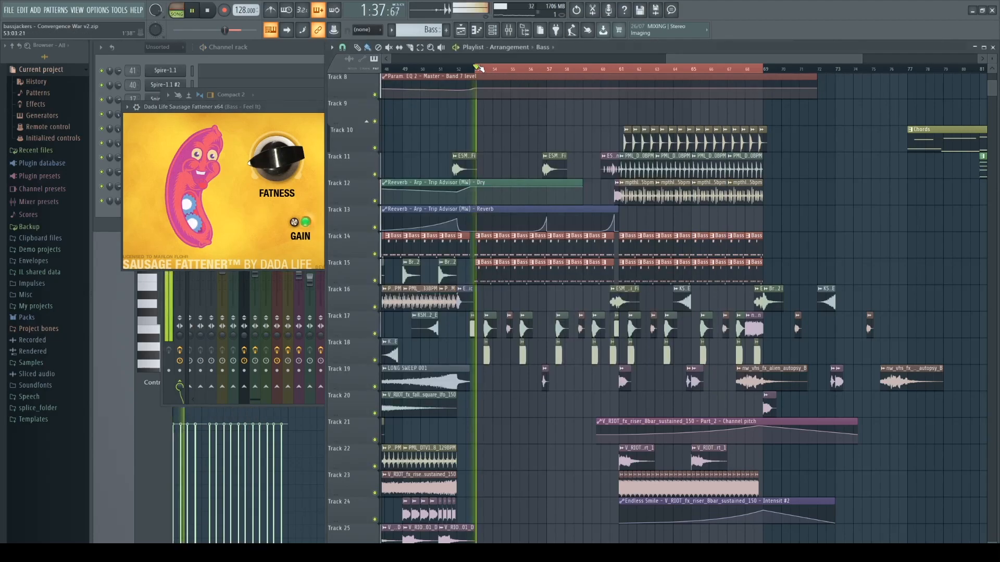
pyautogui.click(291, 97)
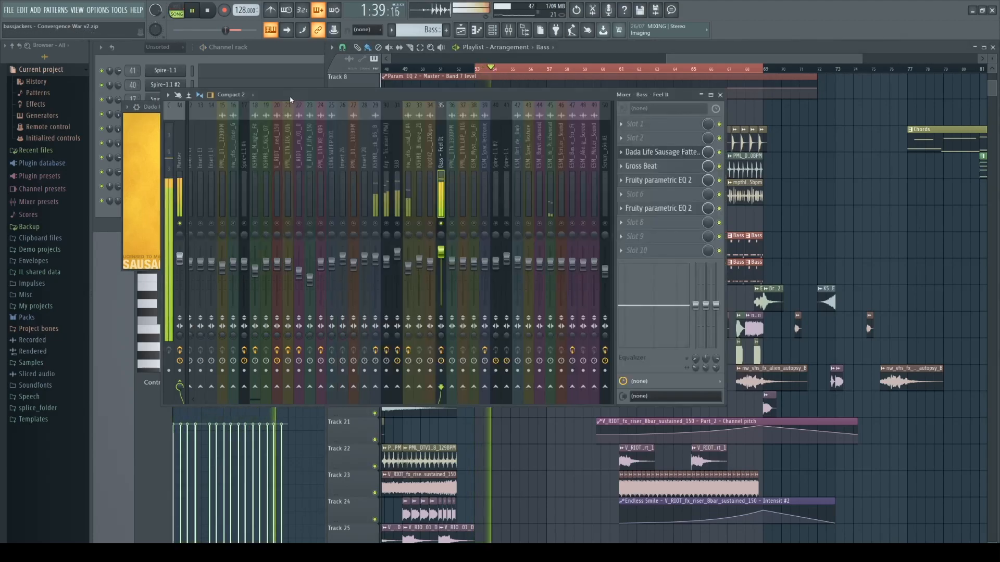
pyautogui.click(720, 155)
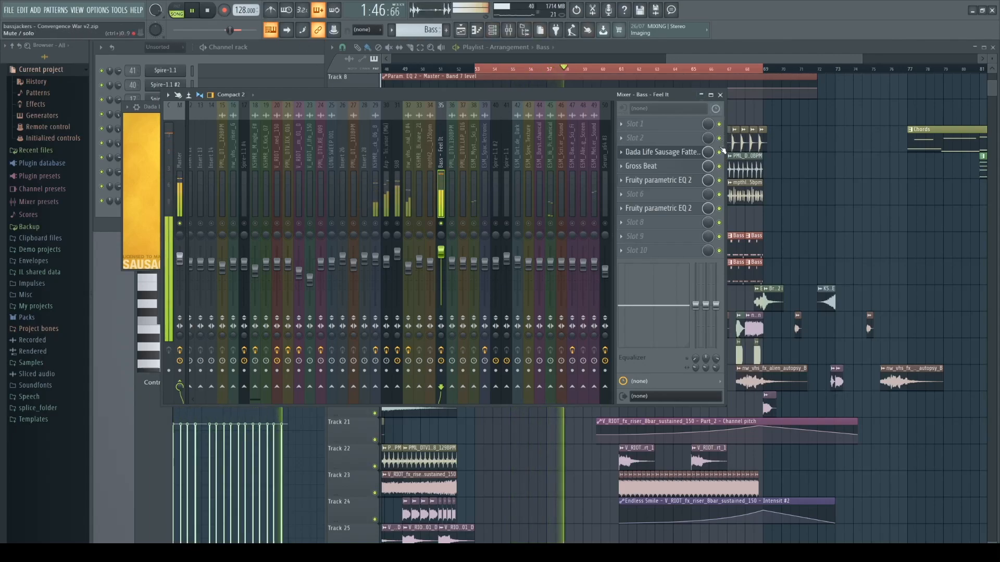
pyautogui.press('space')
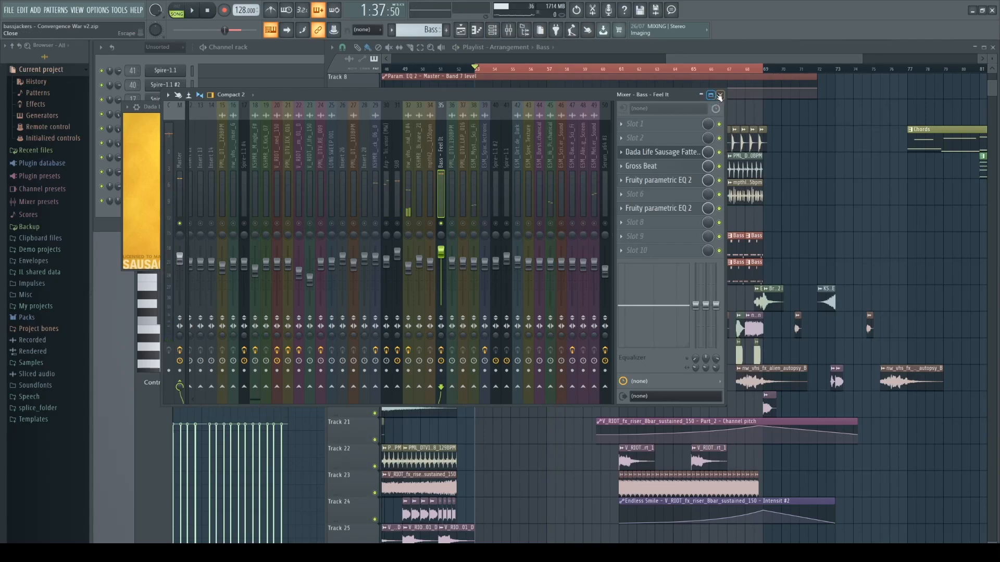
pyautogui.click(719, 96)
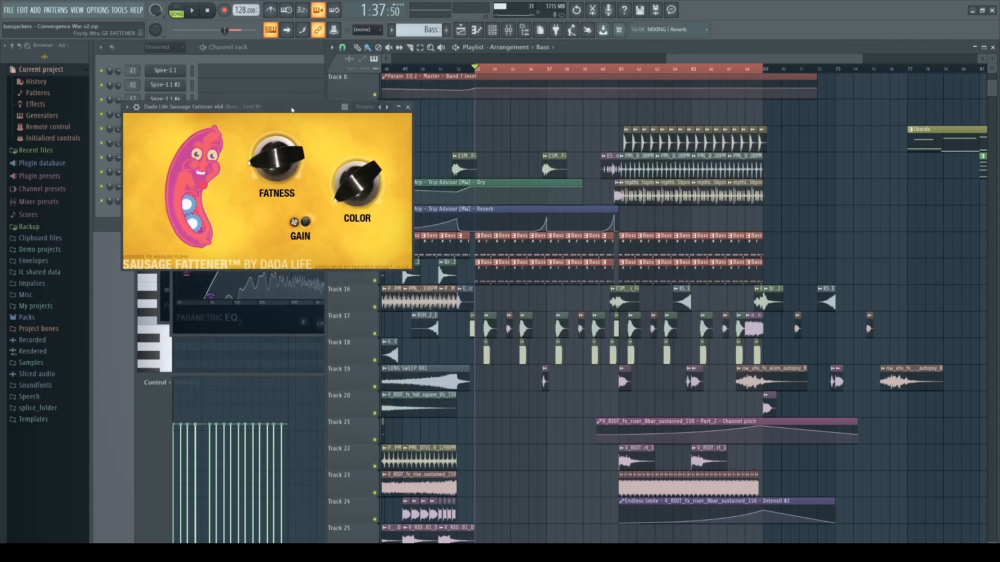
pyautogui.click(412, 108)
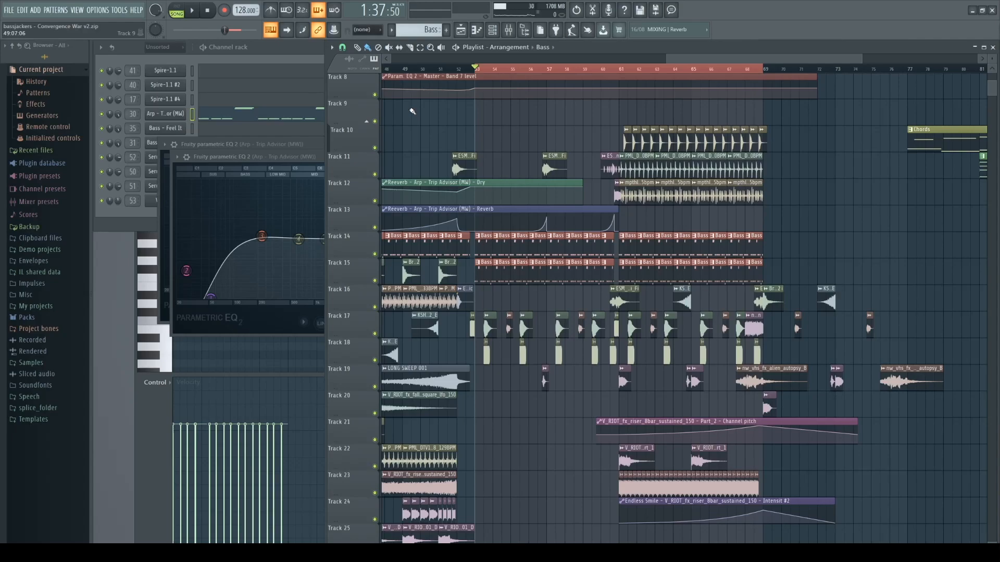
# - Reopen the Sausage Fattener of the Bass - Feel It track and check its Fatness amount
pyautogui.click(499, 36)
pyautogui.click(658, 152)
pyautogui.moveTo(294, 163); pyautogui.dragTo(277, 169)
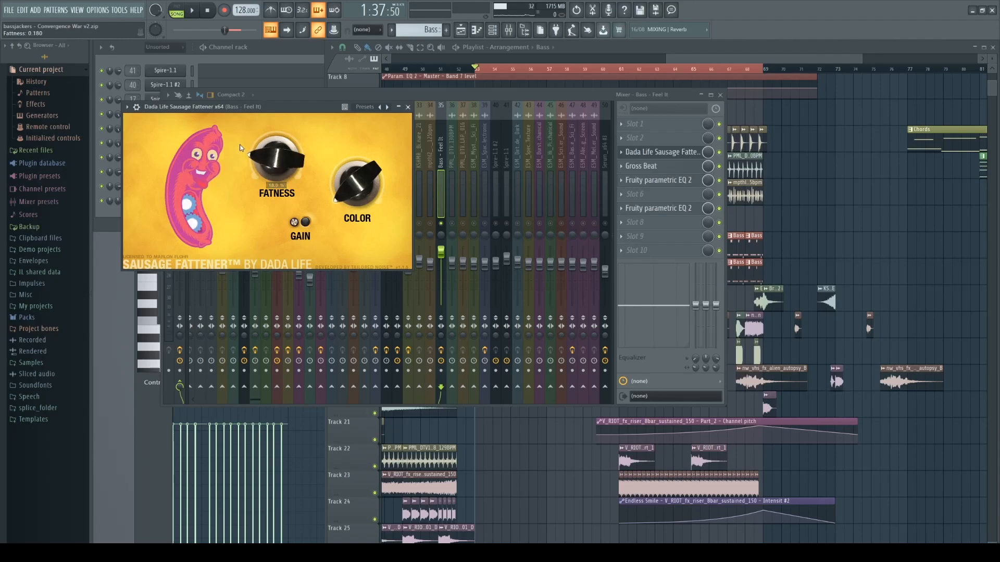
pyautogui.click(408, 107)
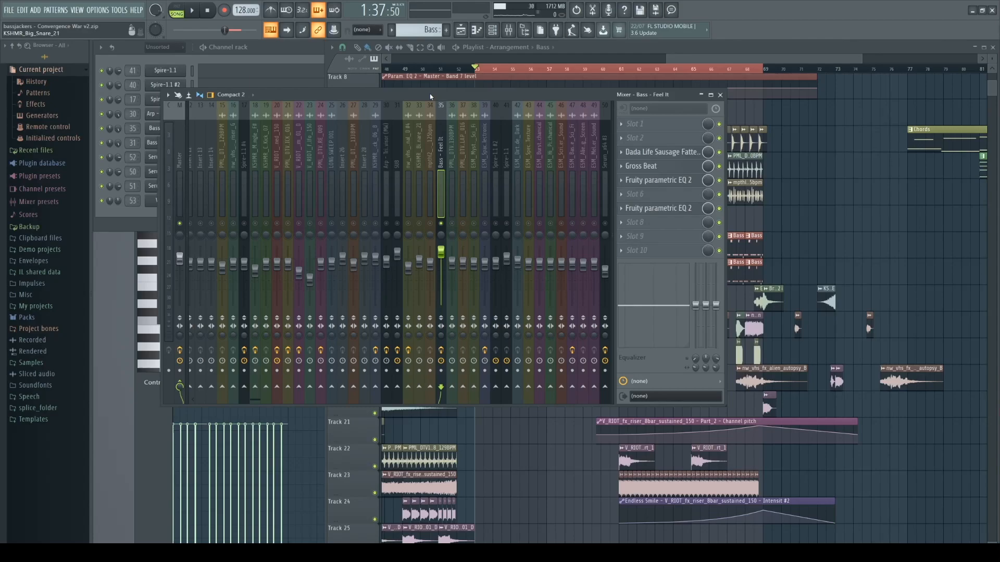
# - Clear the solo on the bass layers in the mixer so all tracks are enabled, and return to the playlist
pyautogui.click(536, 51)
pyautogui.click(310, 95)
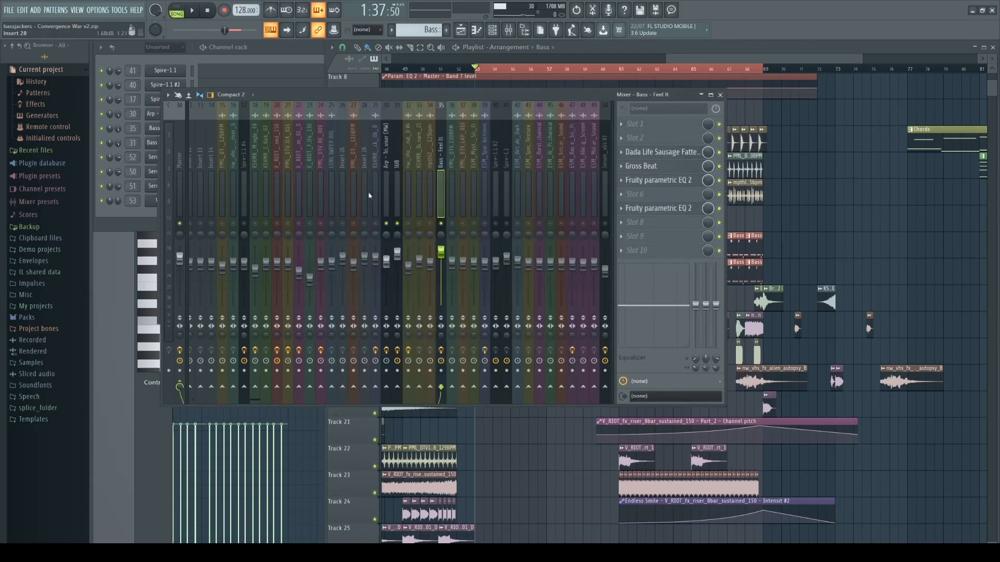
pyautogui.rightClick(409, 223)
pyautogui.rightClick(409, 223)
pyautogui.click(571, 49)
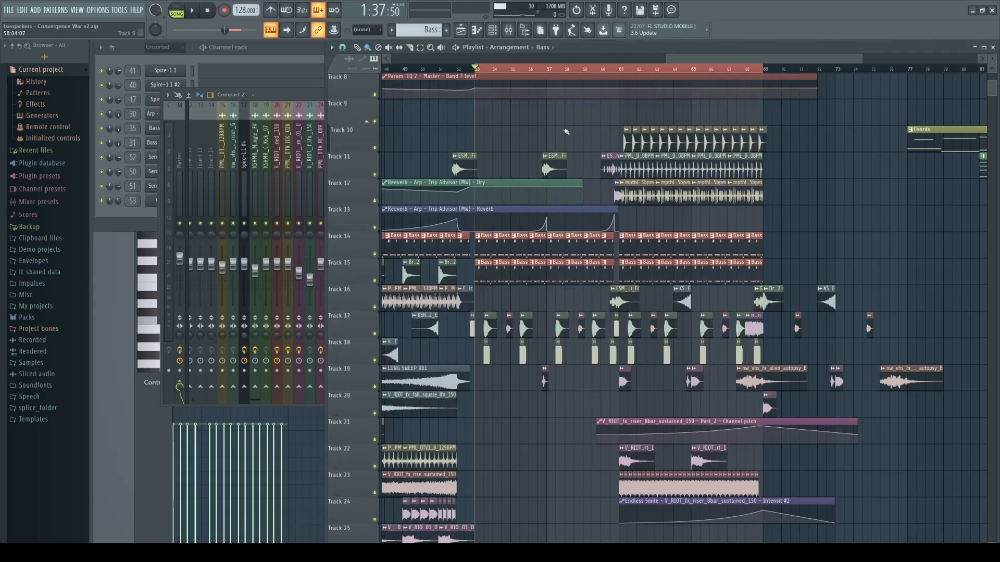
# - Open the sample settings of the KSHMR_Psy_Kick_13_F# clip at bar 53 on Track 5
pyautogui.scroll(-2, 541, 192)
pyautogui.scroll(3, 495, 293)
pyautogui.scroll(-3, 499, 295)
pyautogui.scroll(3, 521, 292)
pyautogui.scroll(7, 538, 290)
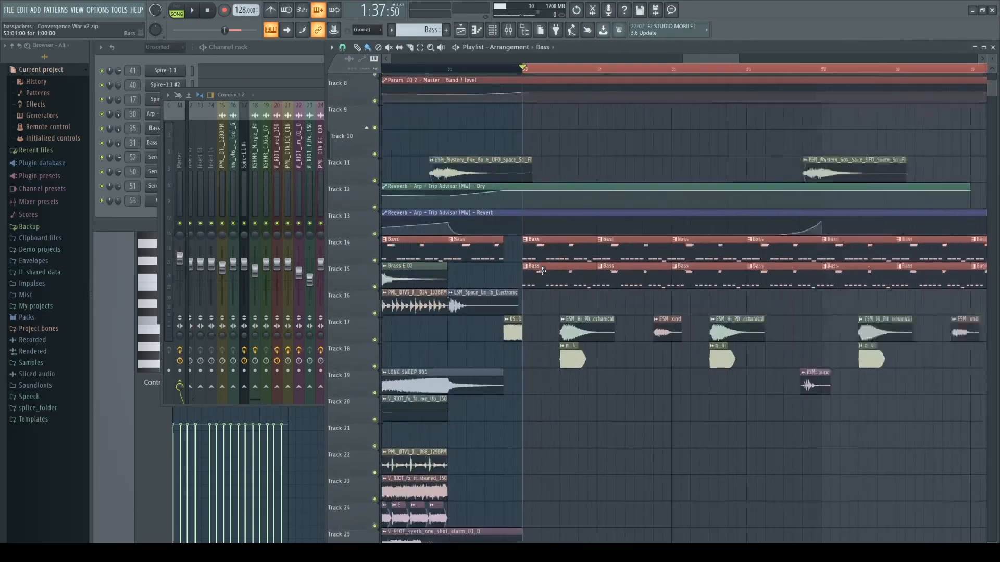
pyautogui.scroll(-1, 556, 253)
pyautogui.scroll(8, 562, 234)
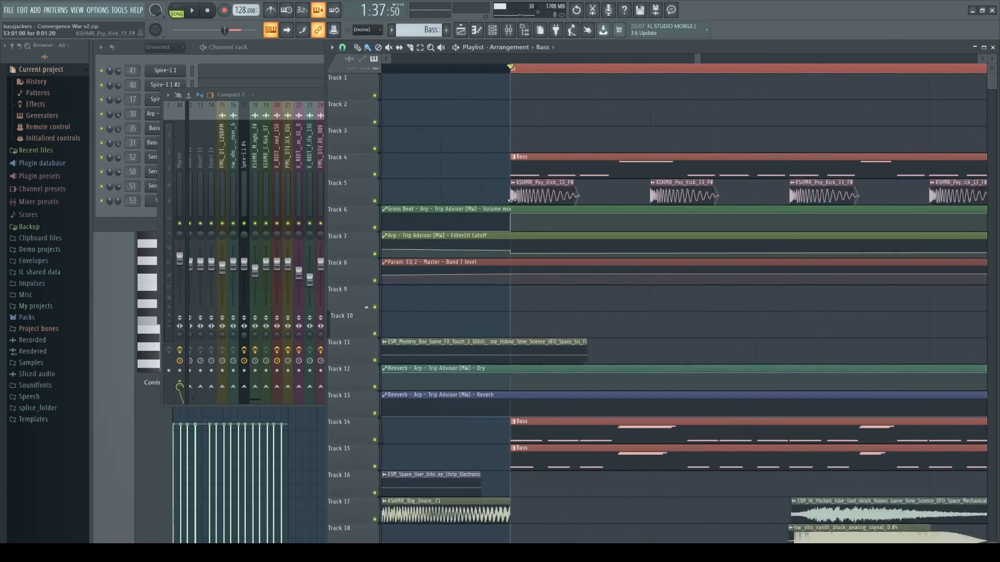
pyautogui.doubleClick(529, 192)
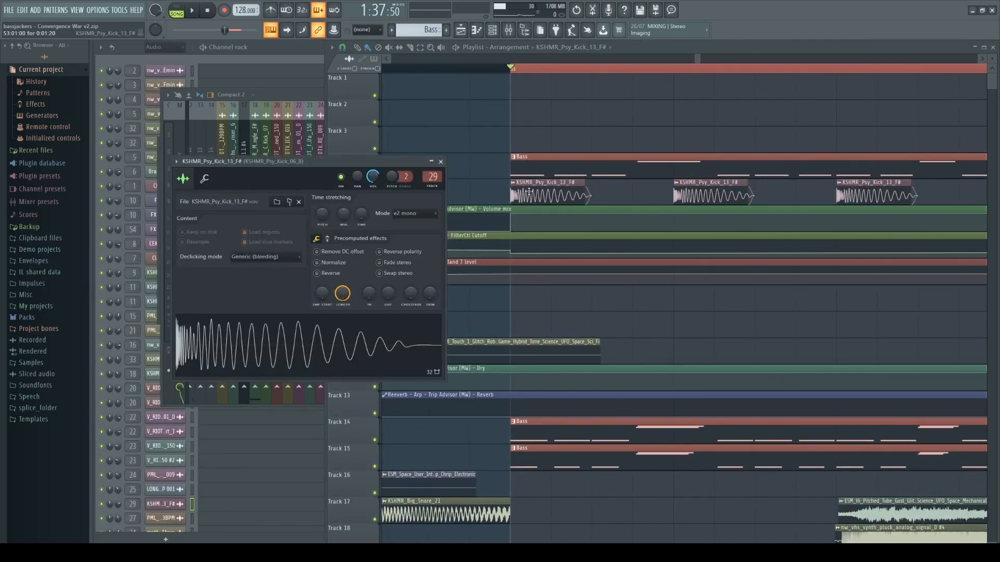
# - Show the kick's mixer track, enable the Bass - Feel It mixer track and play the drop from bar 53
pyautogui.doubleClick(432, 176)
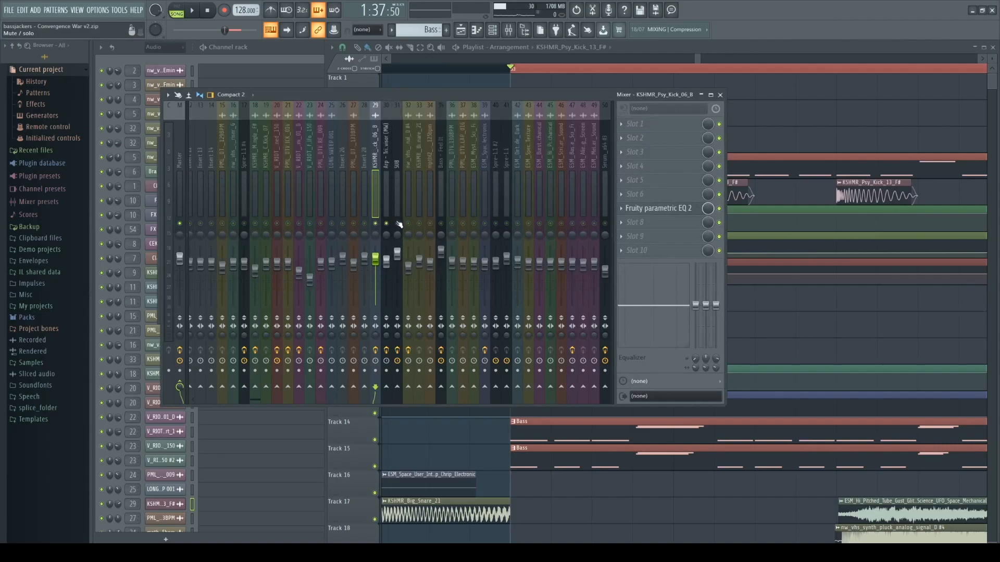
pyautogui.click(441, 224)
pyautogui.click(644, 50)
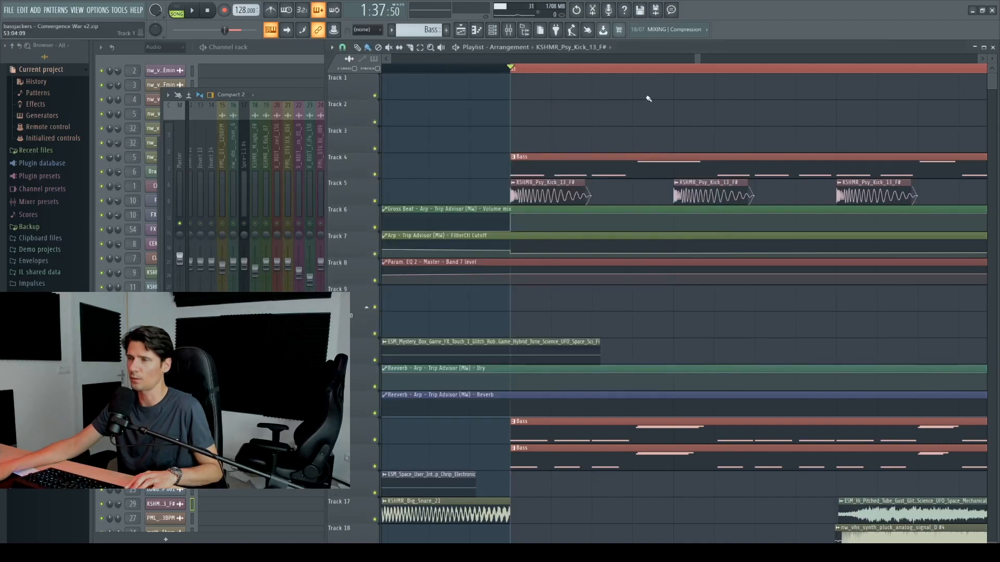
pyautogui.scroll(-2, 648, 107)
pyautogui.click(298, 94)
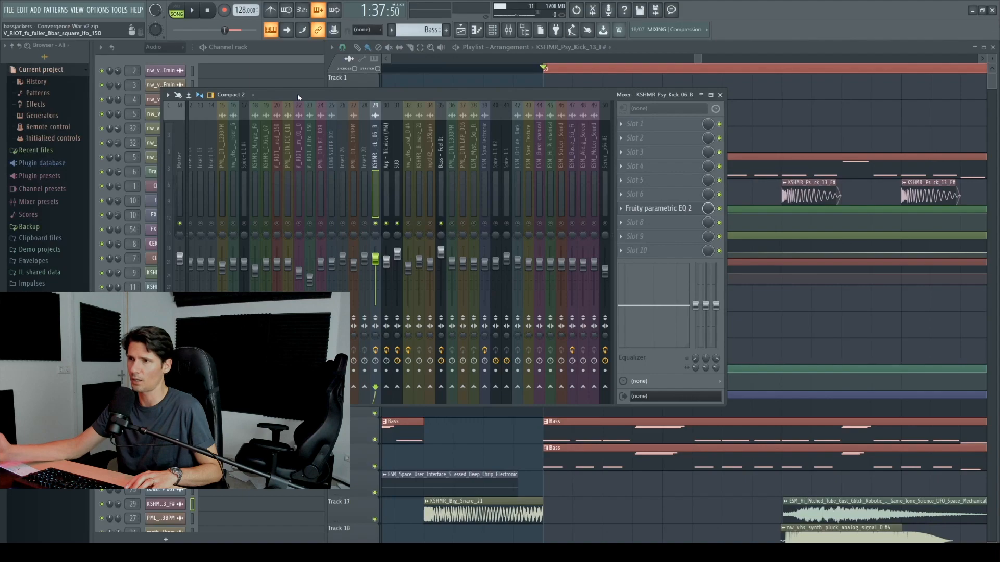
pyautogui.press('space')
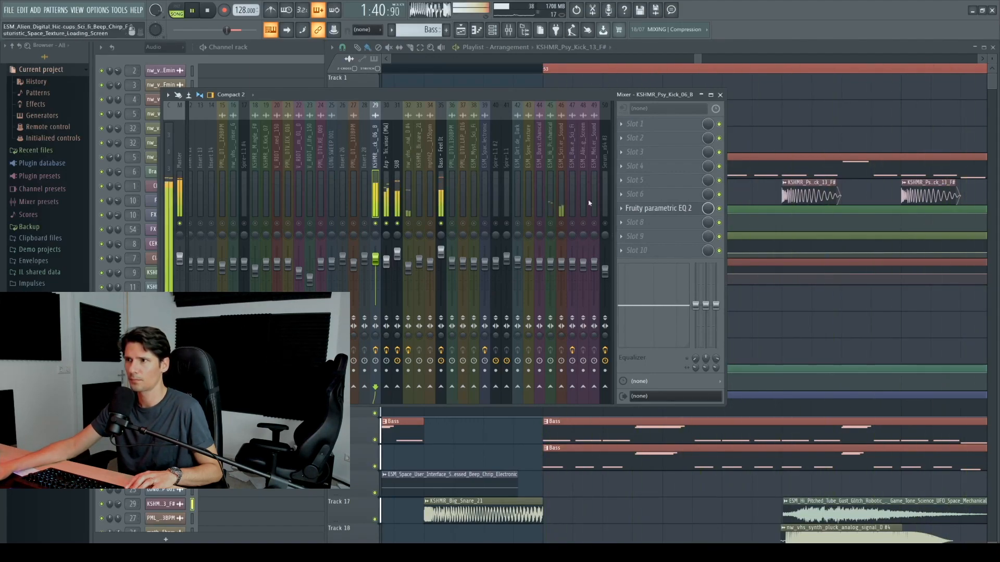
# - Inspect the Fruity parametric EQ 2 on the kick's mixer track during playback, and return to the playlist
pyautogui.click(643, 208)
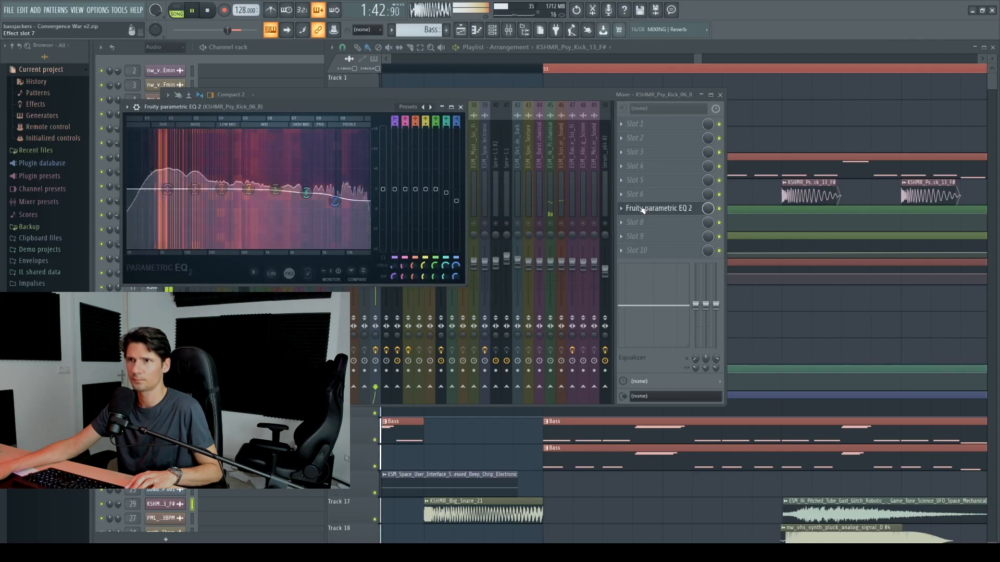
pyautogui.click(208, 12)
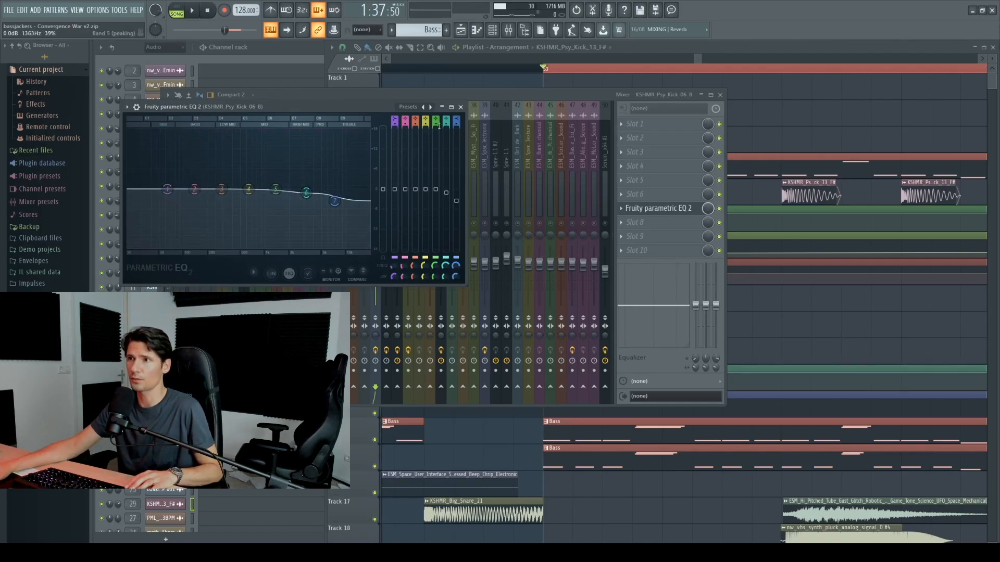
pyautogui.click(461, 106)
pyautogui.click(721, 96)
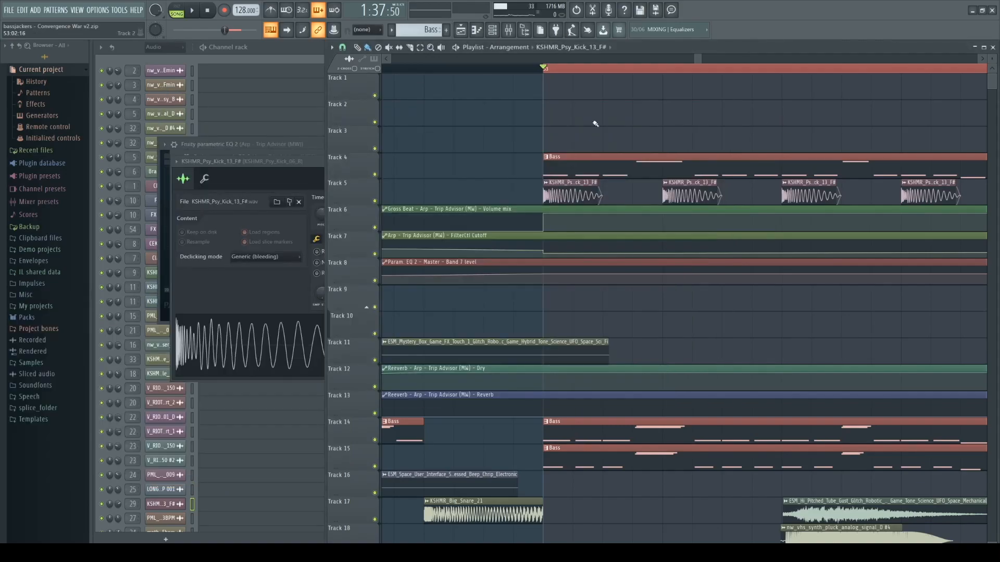
# - Check the sample settings of the ESM_Mystery_Box_Game_FX clip near bar 57 on Track 11
pyautogui.scroll(-3, 595, 123)
pyautogui.scroll(-3, 838, 198)
pyautogui.scroll(3, 896, 242)
pyautogui.scroll(-5, 742, 236)
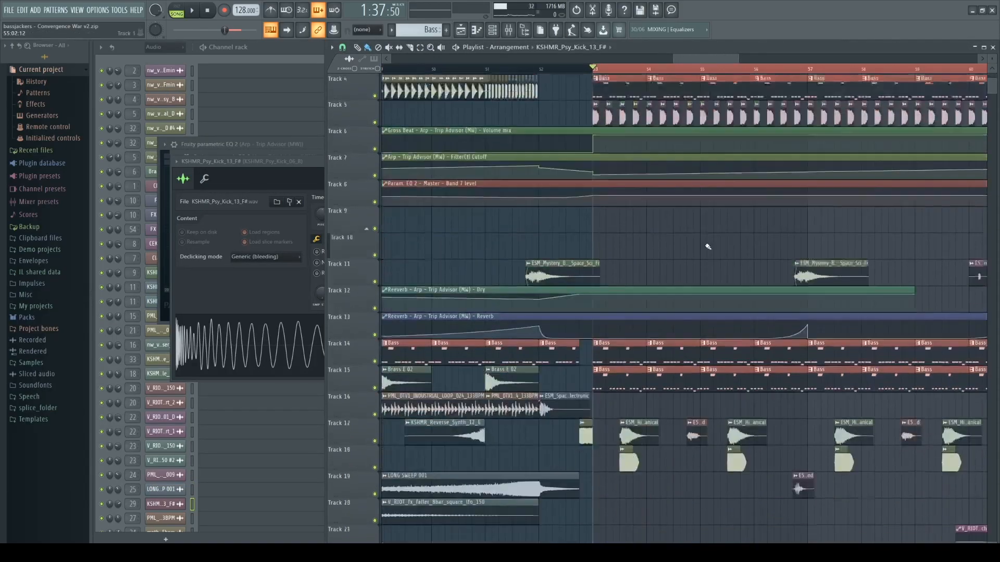
pyautogui.doubleClick(827, 217)
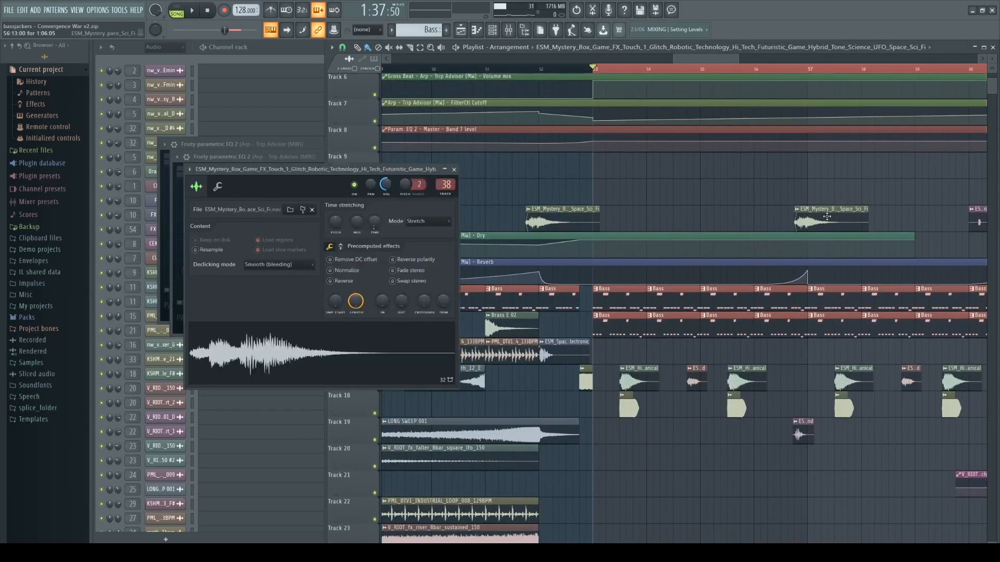
pyautogui.click(444, 169)
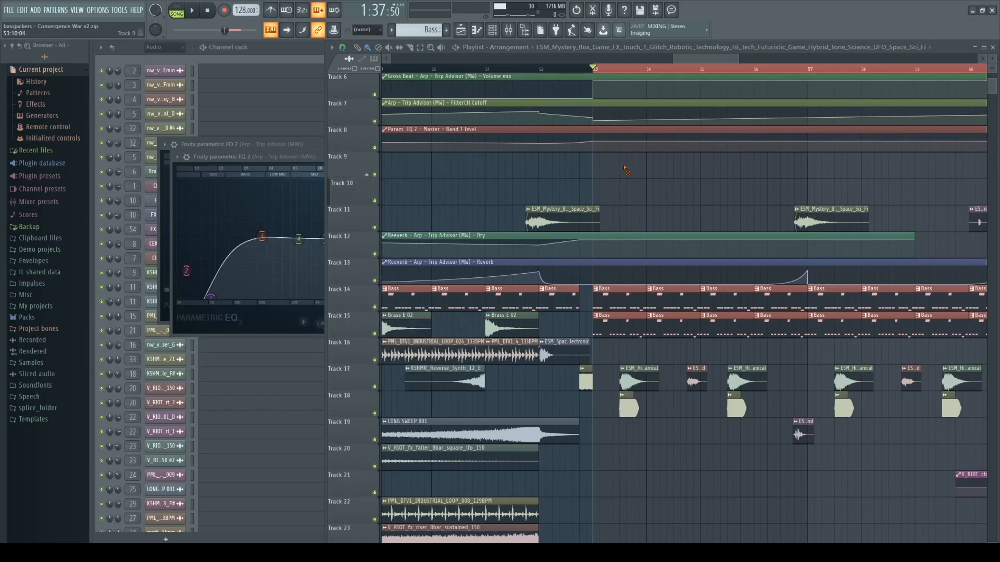
# - Play the drop briefly from bar 53 and check the sample settings of the first ESM_Hi_Pitched_Tube_Gust clip on Track 17
pyautogui.scroll(-2, 789, 193)
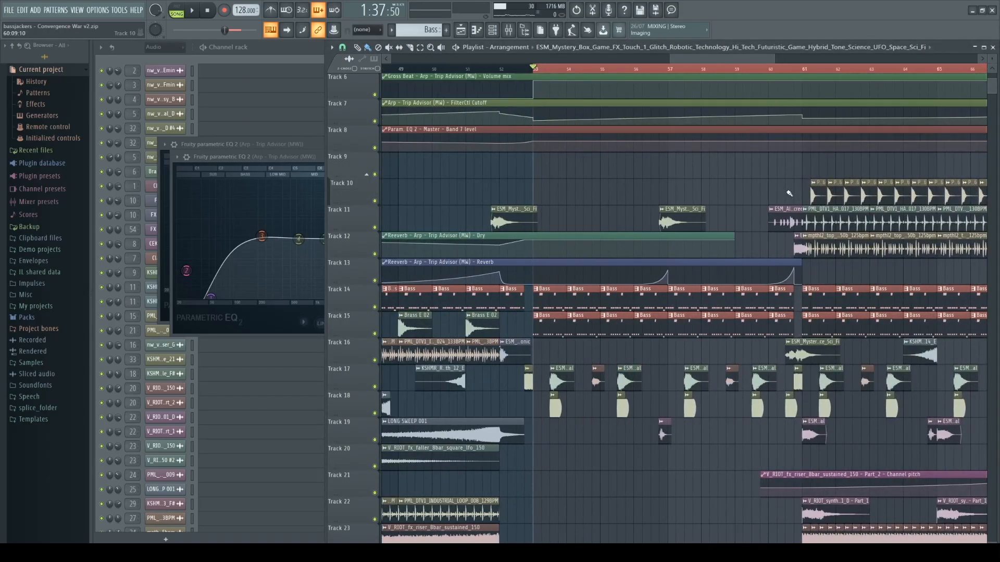
pyautogui.press('space')
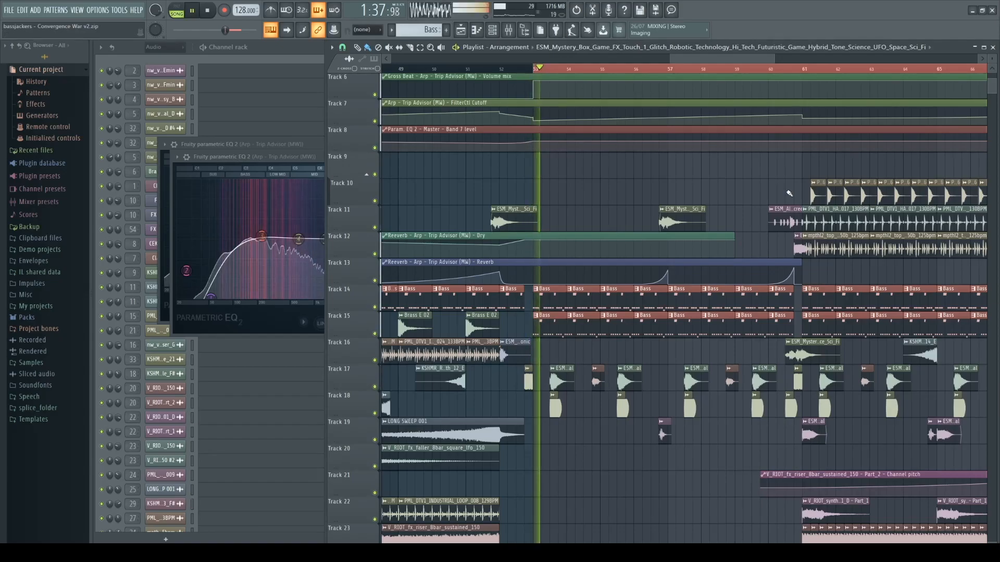
pyautogui.press('space')
pyautogui.doubleClick(566, 376)
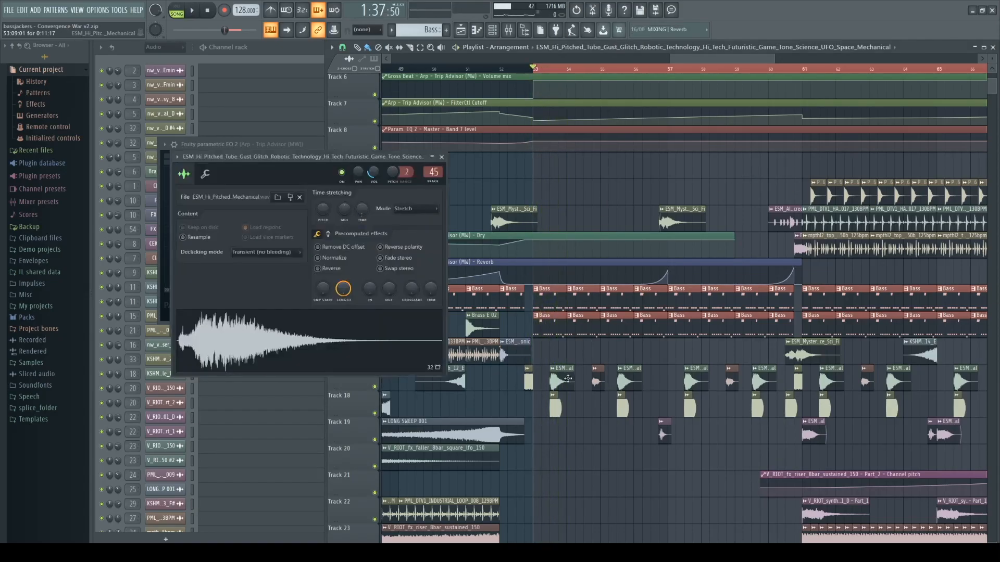
pyautogui.click(442, 157)
# - Open the nw_vhs_synth_pluck_analog_signal_D #4 clip on Track 18 and view its mixer track effects while playing from bar 53
pyautogui.scroll(-2, 605, 246)
pyautogui.scroll(-3, 618, 403)
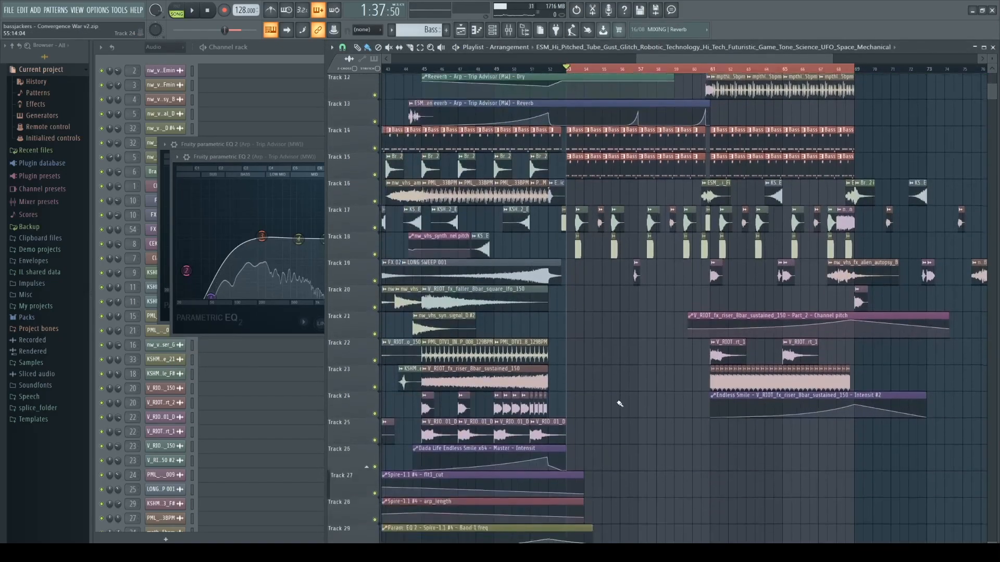
pyautogui.scroll(5, 610, 390)
pyautogui.scroll(5, 600, 347)
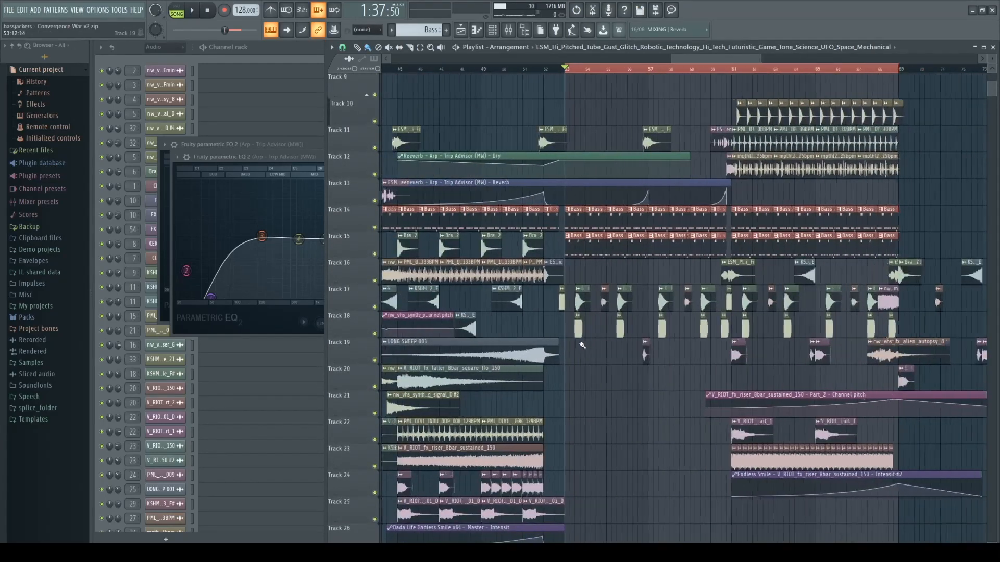
pyautogui.scroll(-3, 563, 338)
pyautogui.doubleClick(547, 331)
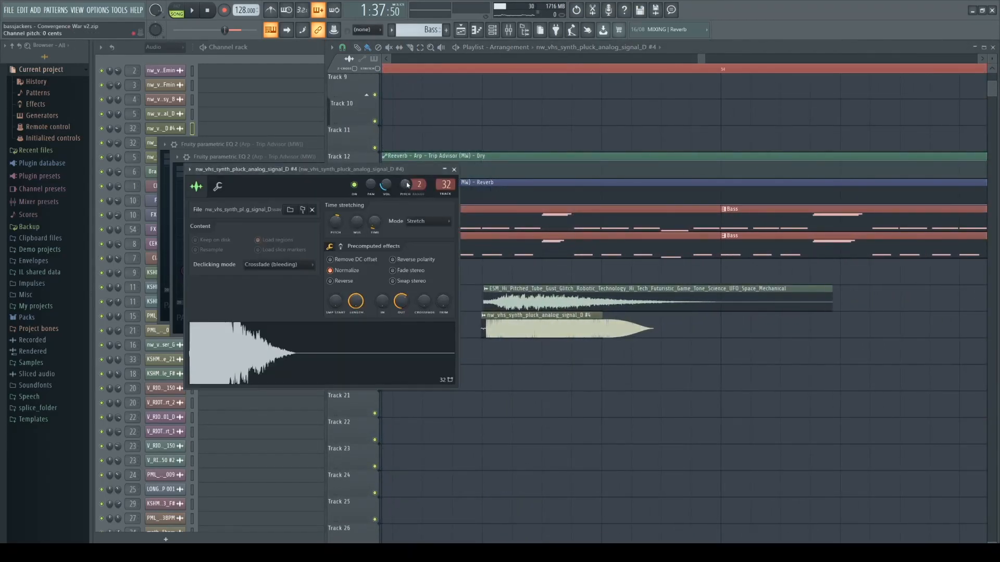
pyautogui.doubleClick(445, 185)
pyautogui.press('space')
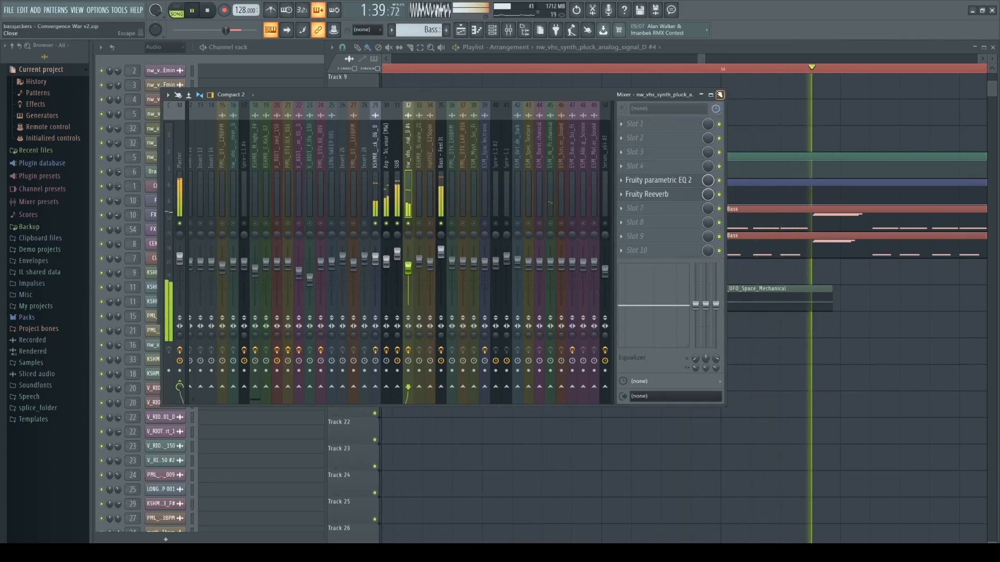
pyautogui.click(720, 94)
# - Reopen the pluck clip at bar 55 on Track 18, show its mixer track again and stop playback
pyautogui.scroll(2, 832, 341)
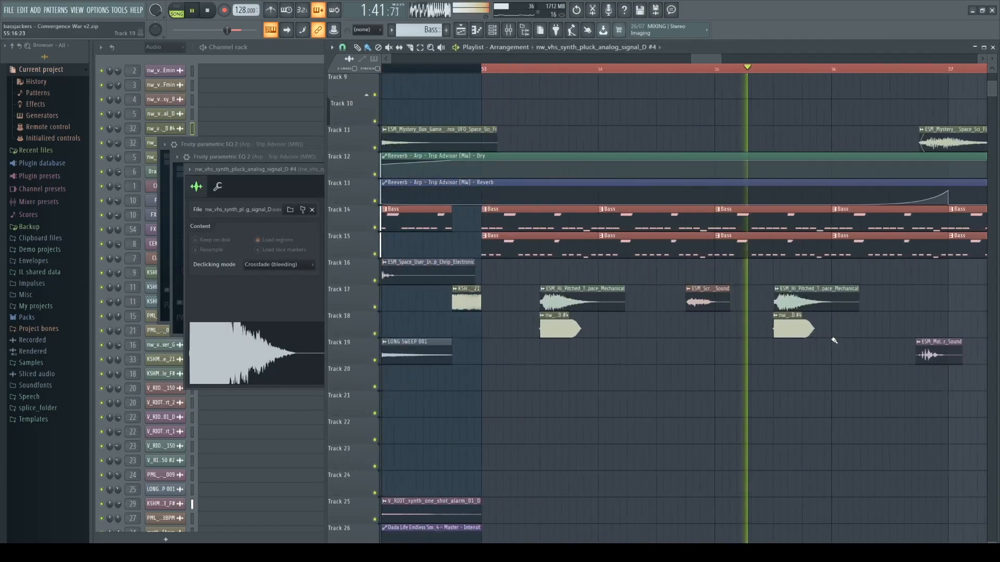
pyautogui.scroll(-3, 832, 341)
pyautogui.scroll(2, 825, 344)
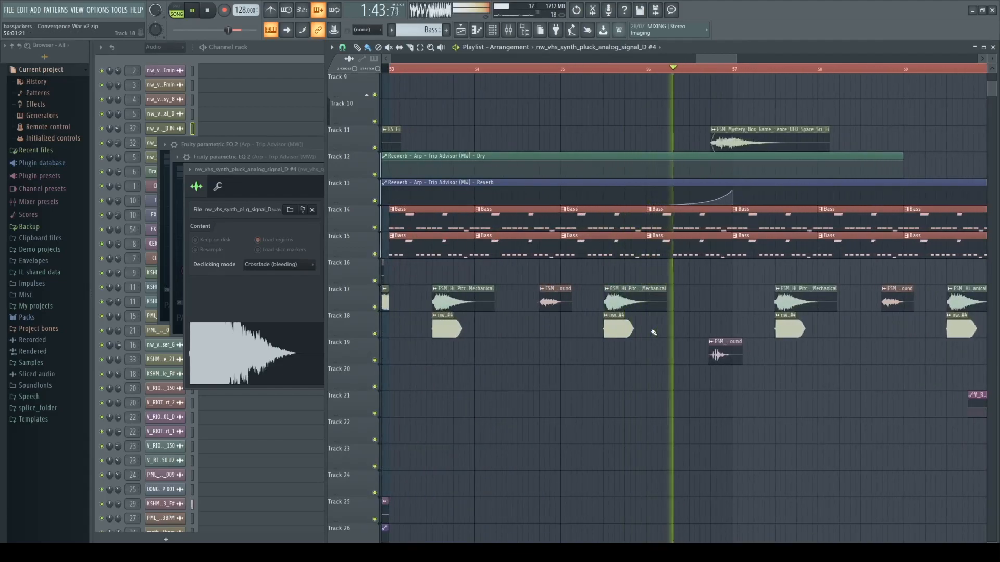
pyautogui.doubleClick(617, 327)
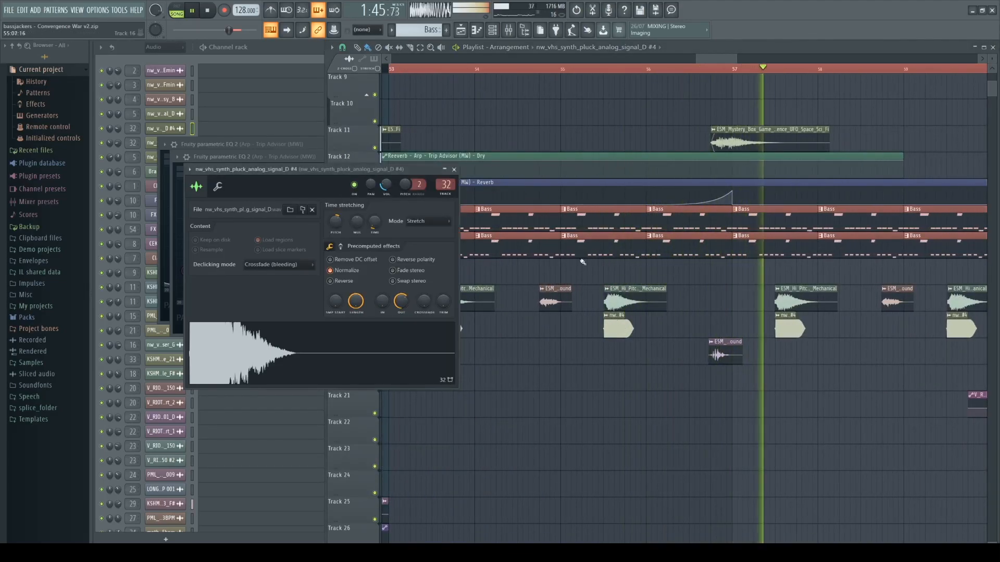
pyautogui.doubleClick(447, 187)
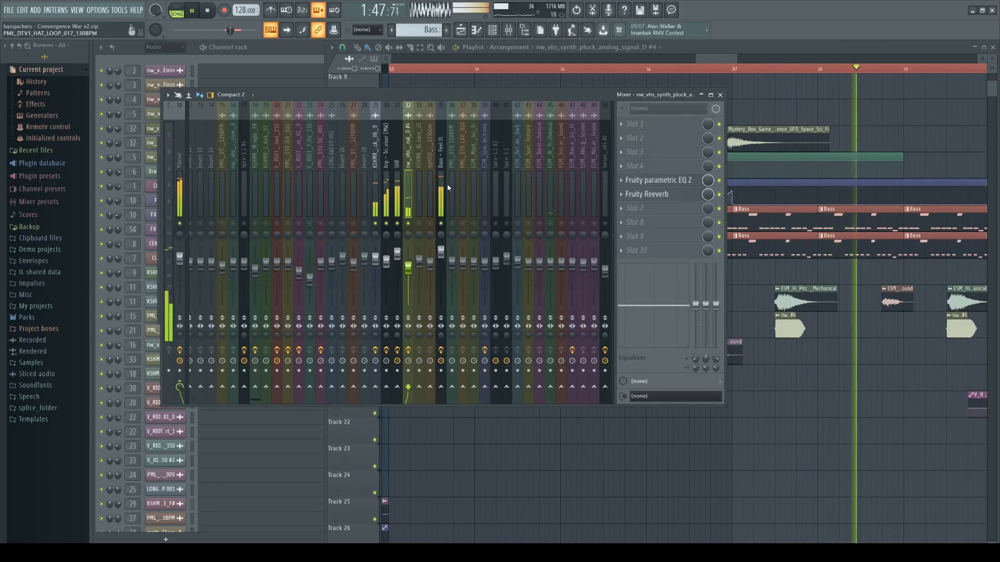
pyautogui.click(208, 15)
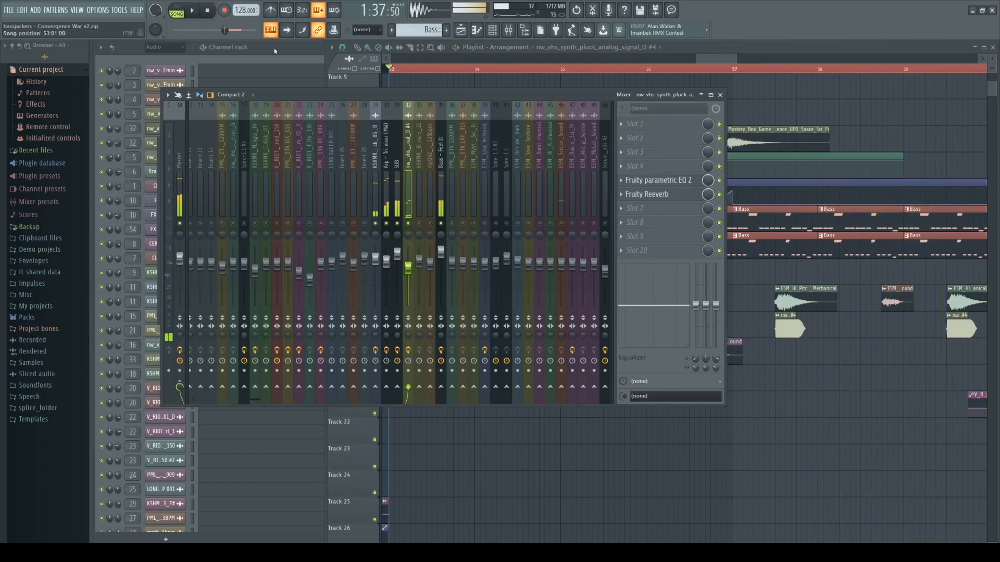
# - Compare the effect slots of the Arp - Trip Advisor mixer track with those of the pluck track
pyautogui.click(386, 157)
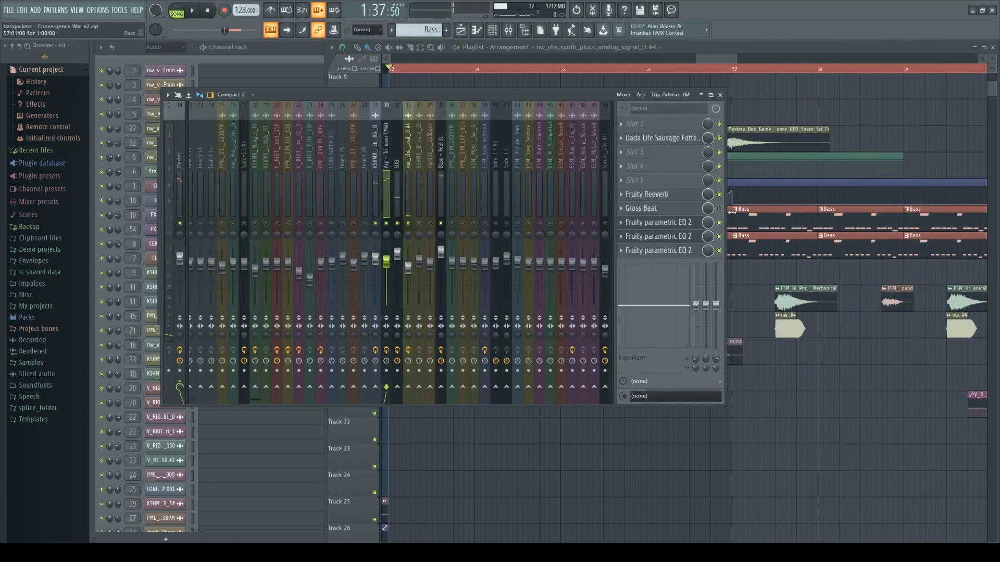
pyautogui.click(410, 159)
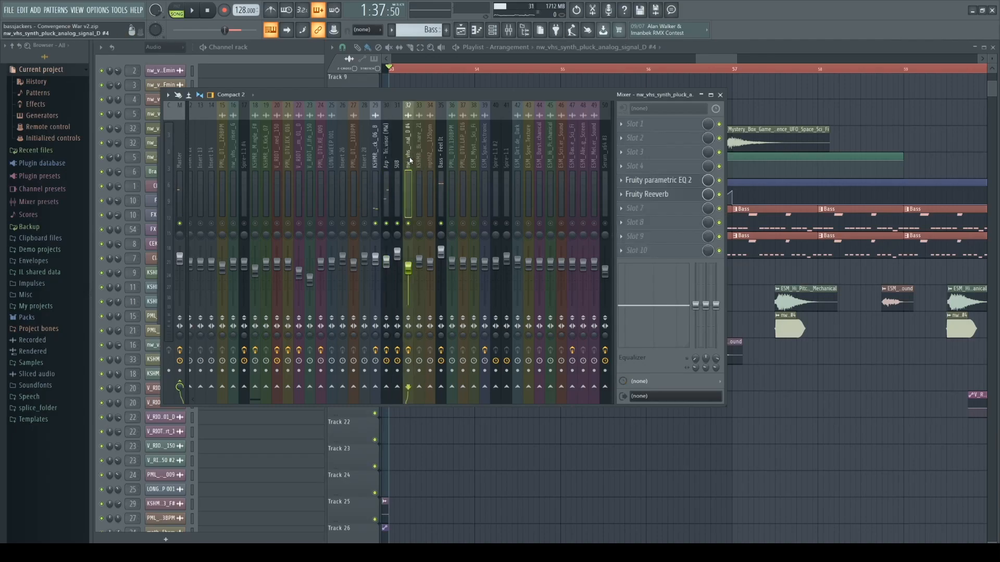
pyautogui.click(761, 106)
# - Solo Track 17, inspect the ESM_Hi_Pitched_Tube_Gust clip's mixer track and audition the clip from the middle of bar 53
pyautogui.scroll(3, 425, 314)
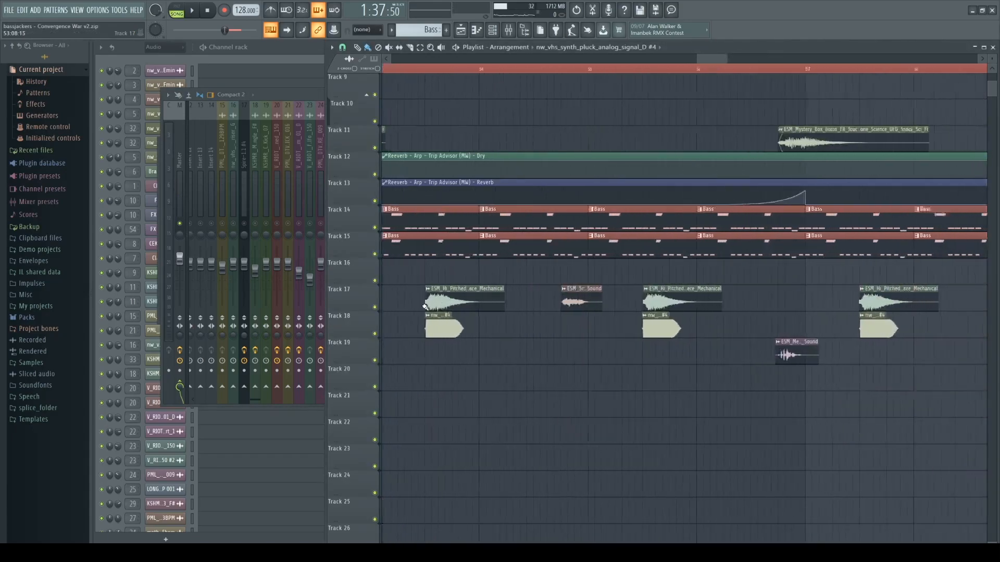
pyautogui.rightClick(375, 308)
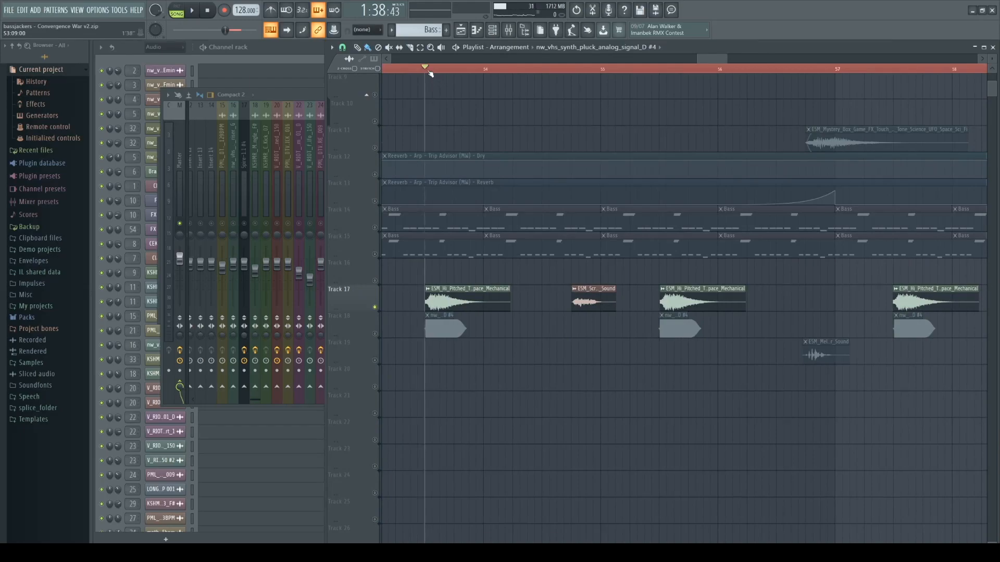
pyautogui.doubleClick(443, 290)
pyautogui.click(297, 100)
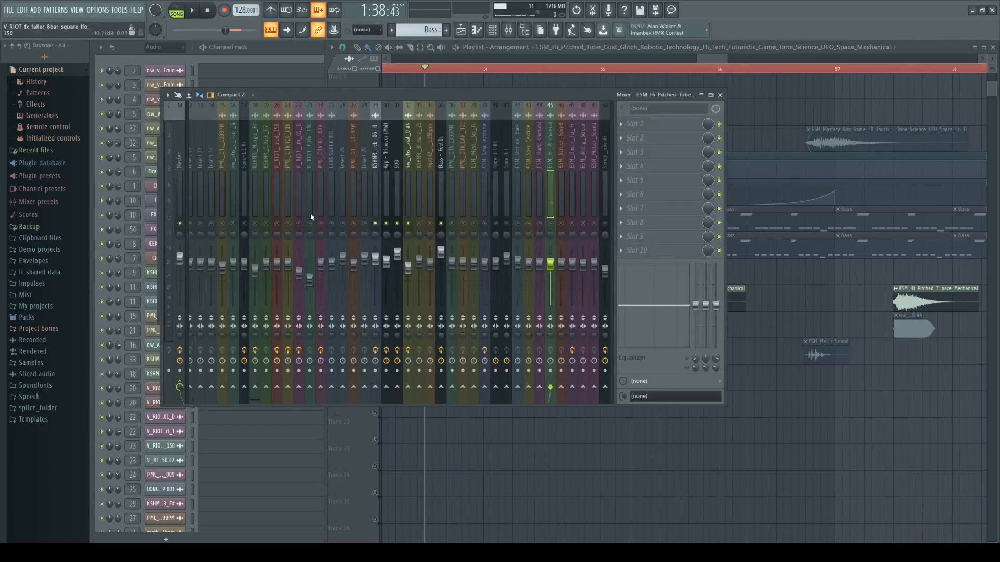
pyautogui.click(721, 95)
pyautogui.press('space')
pyautogui.press('space')
# - Open the sample settings of the ESM_Scripted_Upper_2 clip in bar 54 on Track 17 and audition the clip
pyautogui.click(581, 300)
pyautogui.doubleClick(582, 300)
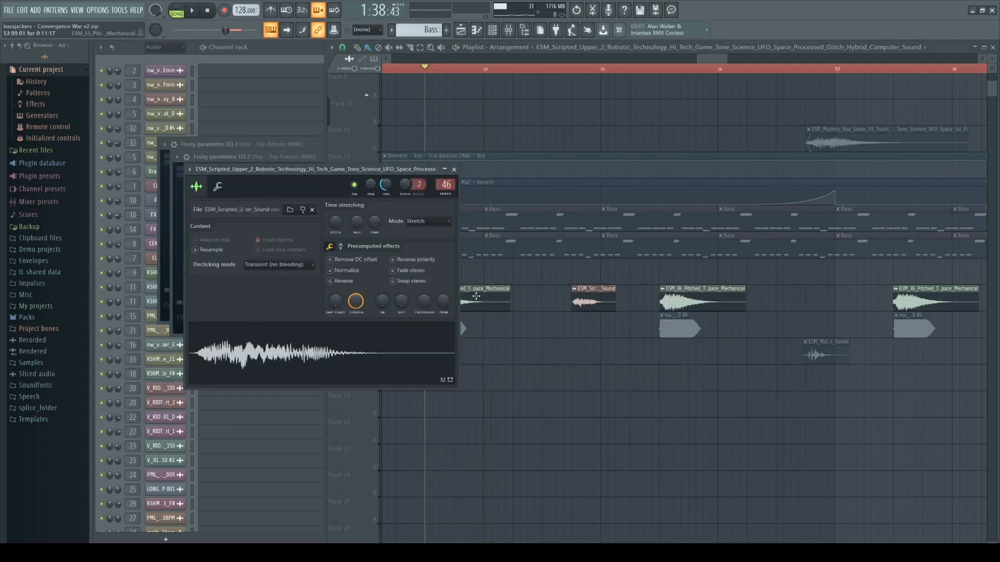
pyautogui.press('space')
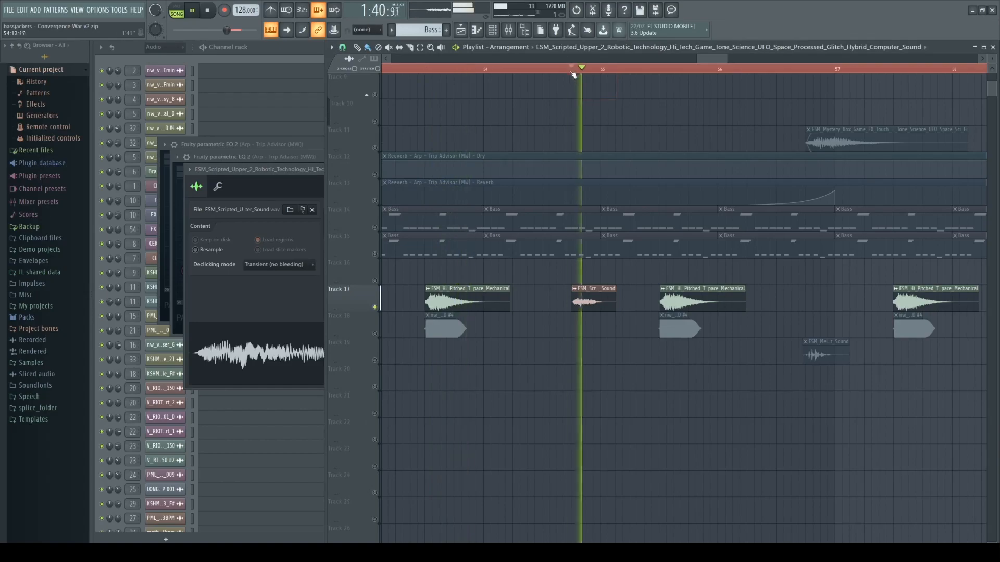
pyautogui.press('space')
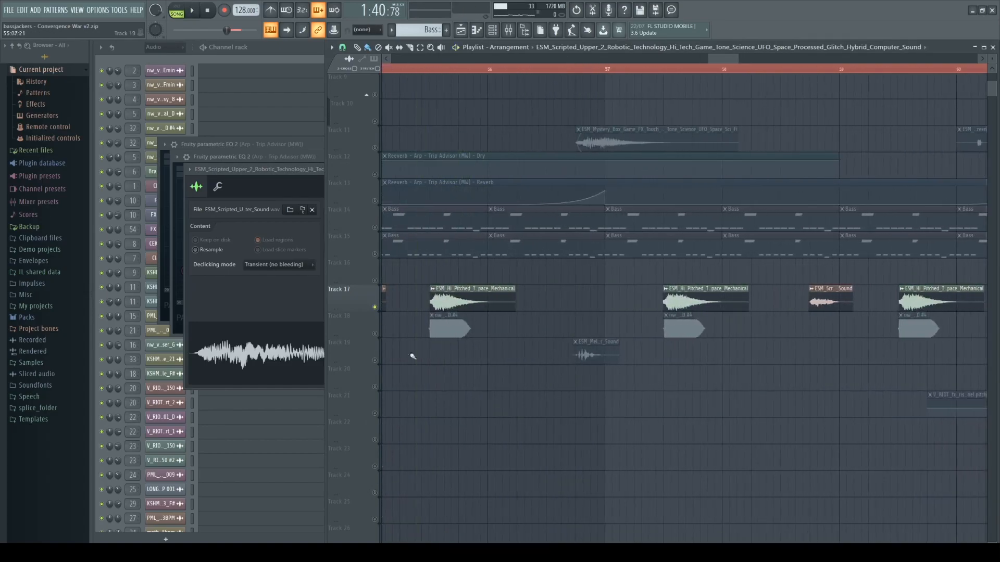
# - Solo Track 19 and play its ESM_Melodic clip just before bar 57
pyautogui.rightClick(375, 362)
pyautogui.scroll(3, 589, 191)
pyautogui.press('space')
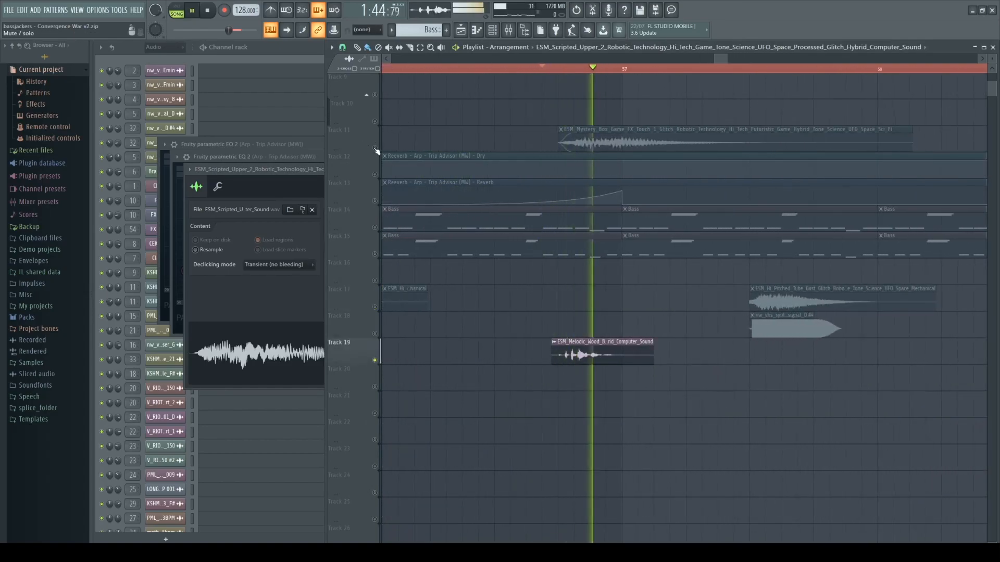
# - Enable Tracks 11 and 17 alongside Track 19 and play the effect clips together from bar 57 towards bar 61
pyautogui.click(375, 149)
pyautogui.scroll(-4, 592, 195)
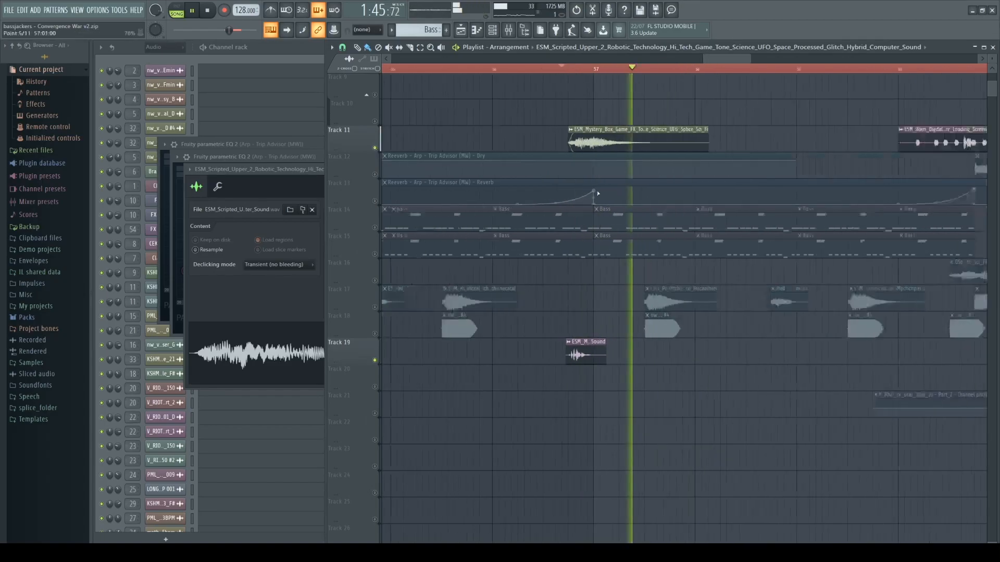
pyautogui.press('space')
pyautogui.click(375, 307)
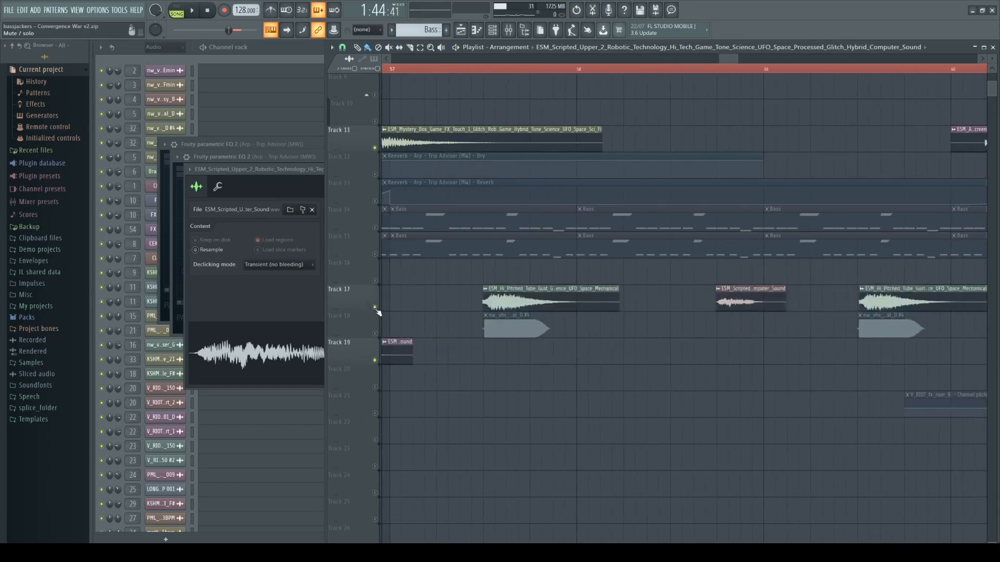
pyautogui.scroll(-4, 711, 73)
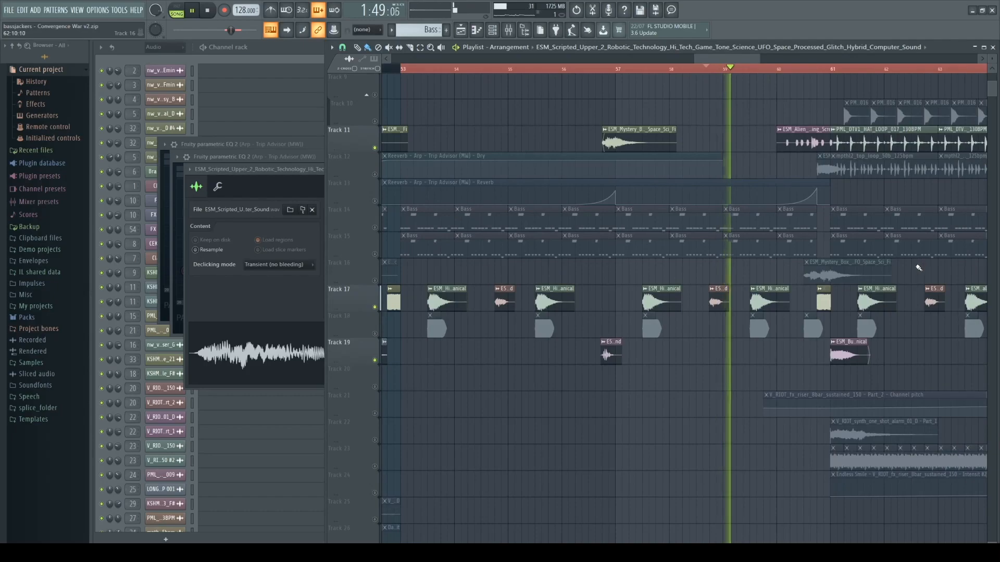
pyautogui.scroll(4, 821, 289)
pyautogui.scroll(4, 821, 289)
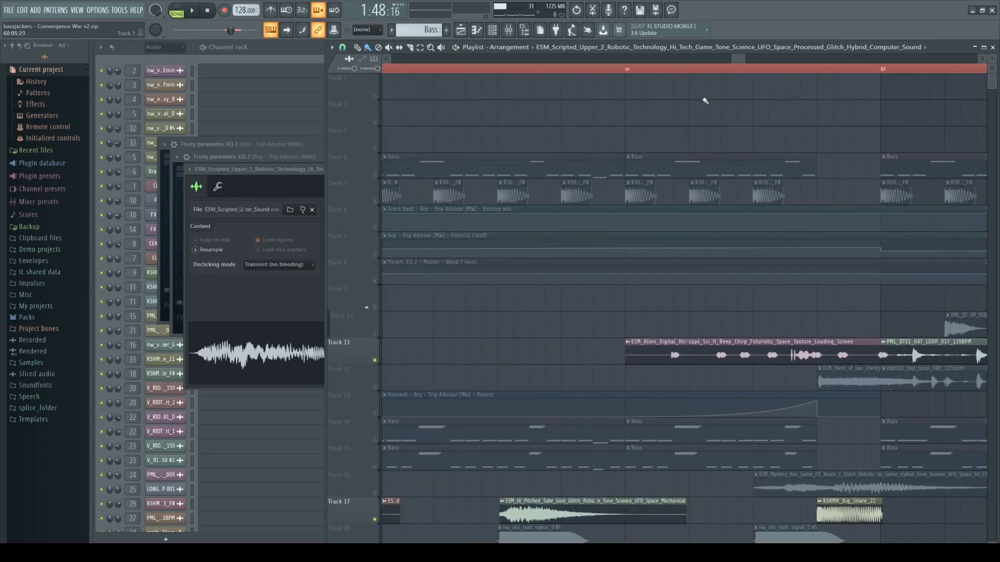
# - Audition the ESM_Alien_Digital clip on Track 11 from bar 60
pyautogui.keyDown('ctrl'); pyautogui.click(672, 350); pyautogui.keyUp('ctrl')
pyautogui.press('space')
pyautogui.press('space')
# - Re-enable all playlist tracks and return the playback position to the start of the drop at bar 53
pyautogui.scroll(-4, 607, 300)
pyautogui.scroll(-3, 559, 327)
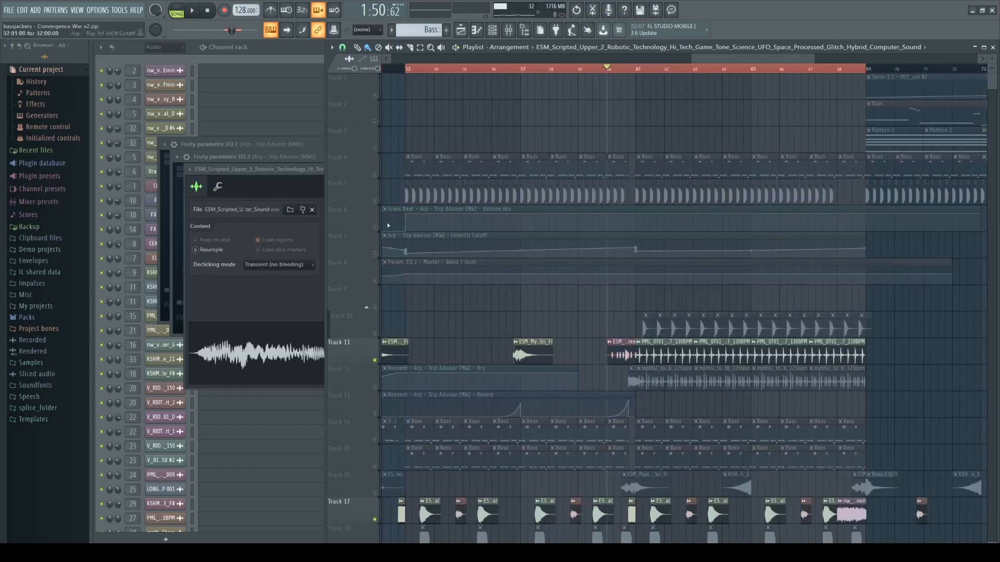
pyautogui.scroll(4, 474, 69)
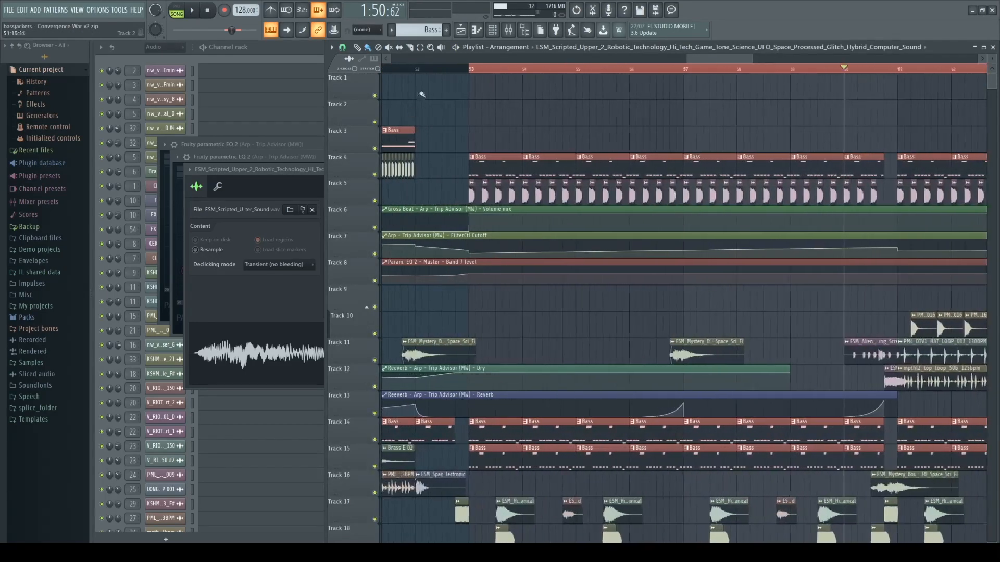
pyautogui.click(474, 69)
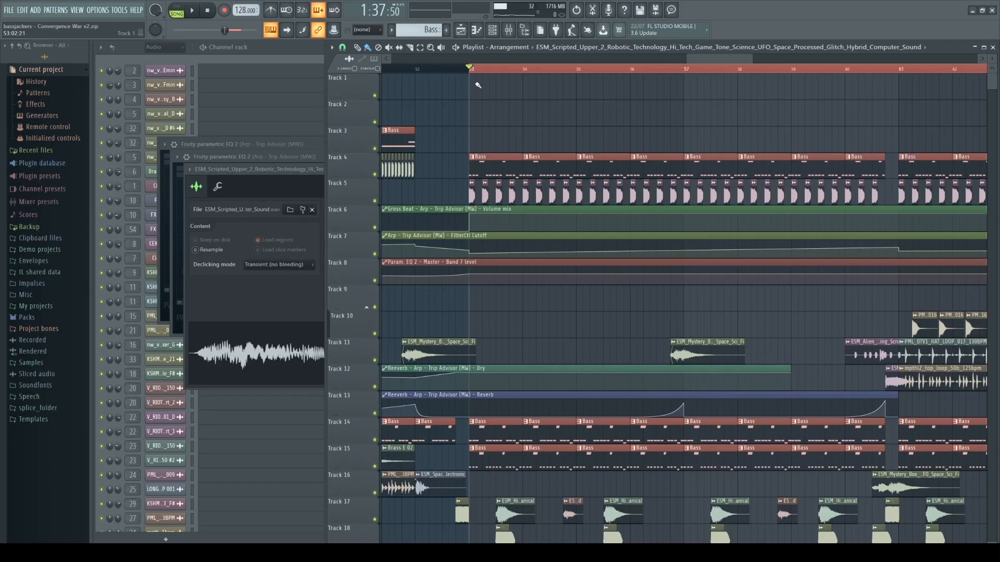
# - Solo Track 11 and audition its ESM_Mystery_Box clip that starts just before bar 57
pyautogui.scroll(-9, 479, 89)
pyautogui.scroll(-1, 523, 170)
pyautogui.scroll(3, 523, 170)
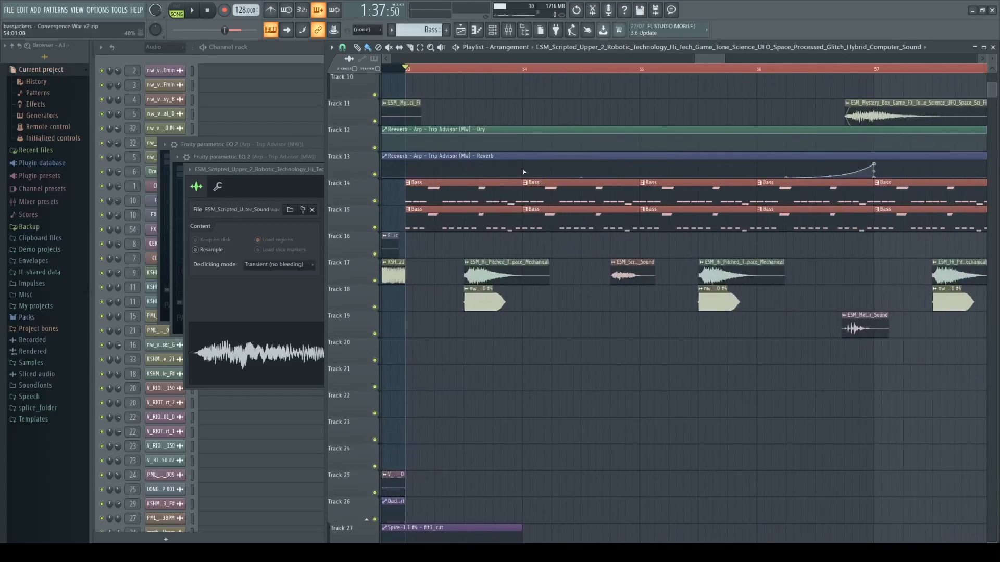
pyautogui.scroll(9, 523, 168)
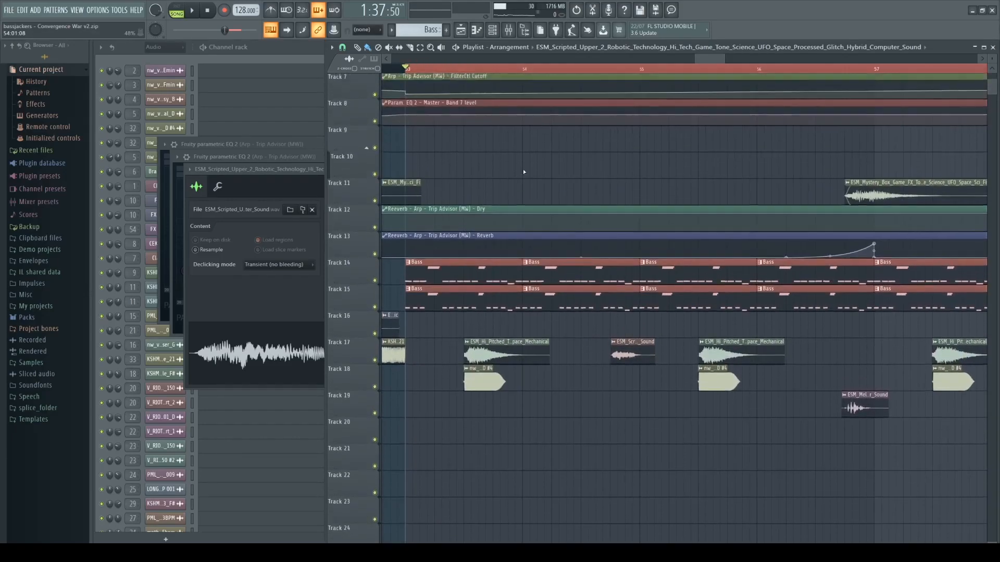
pyautogui.scroll(-2, 523, 168)
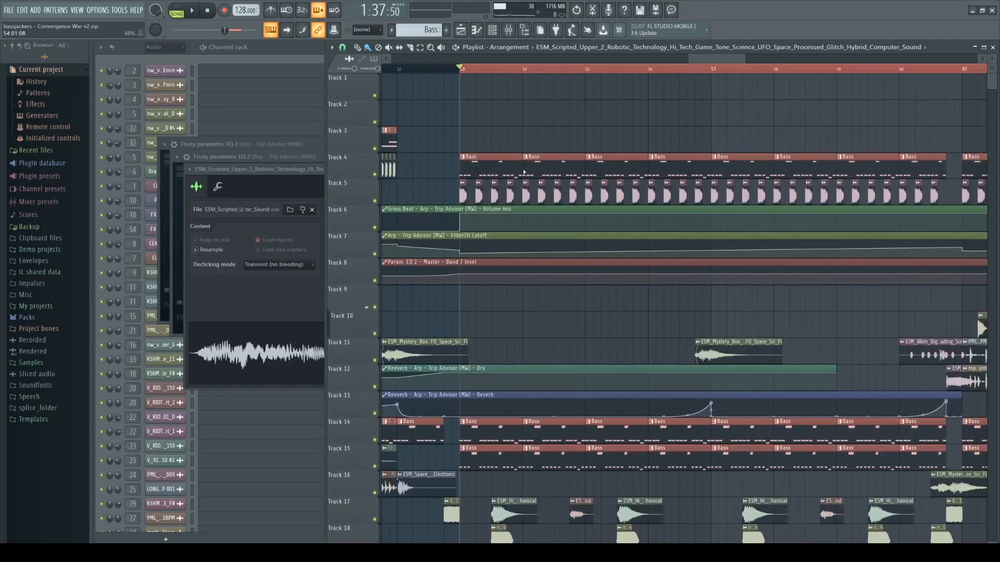
pyautogui.scroll(-5, 524, 172)
pyautogui.scroll(4, 508, 80)
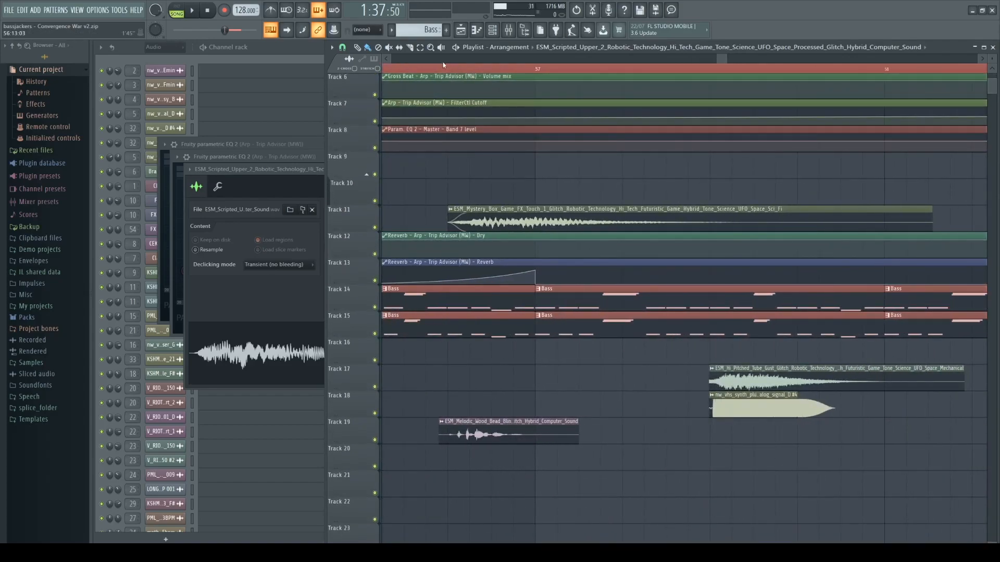
pyautogui.rightClick(375, 228)
pyautogui.press('space')
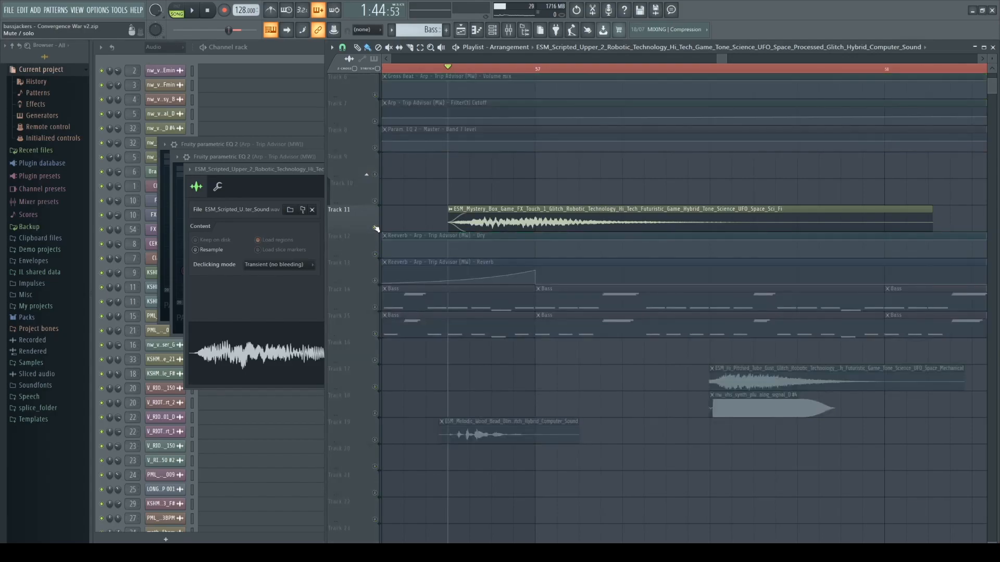
pyautogui.press('space')
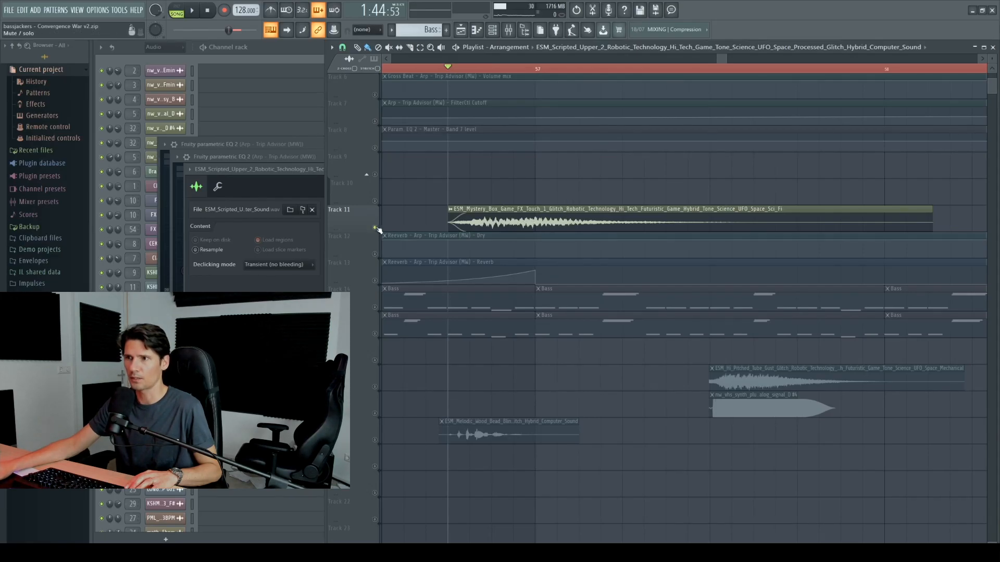
# - Unsolo Track 11, move the playback position to bar 61 and select the top loop clips on Track 12
pyautogui.rightClick(375, 228)
pyautogui.scroll(-6, 541, 205)
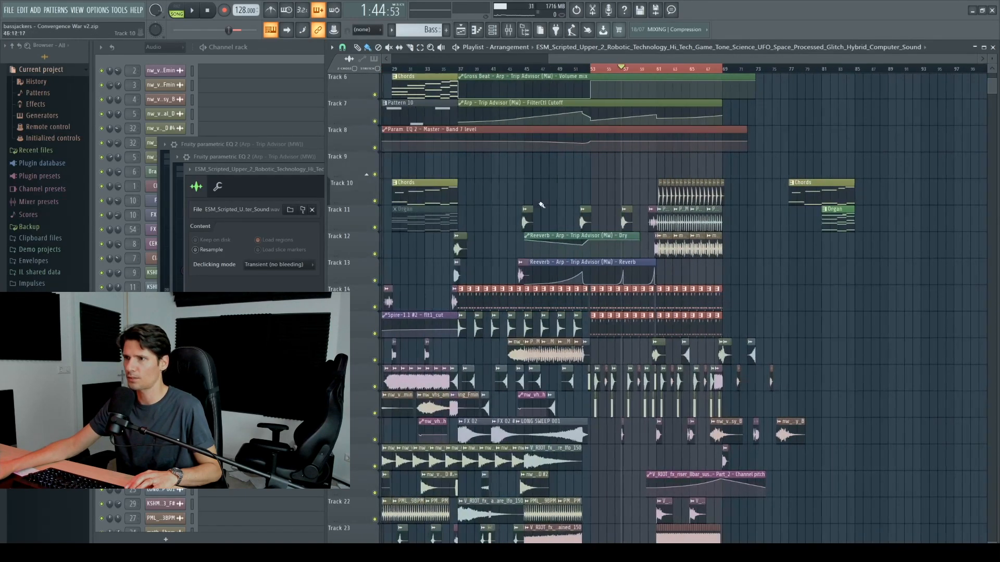
pyautogui.scroll(6, 541, 204)
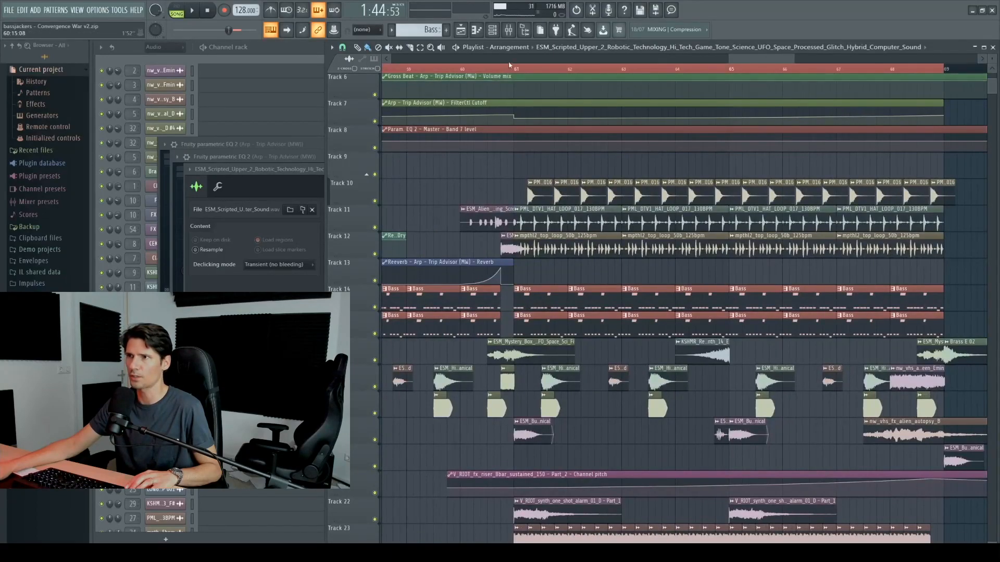
pyautogui.moveTo(524, 70); pyautogui.dragTo(540, 75)
pyautogui.moveTo(527, 184); pyautogui.dragTo(915, 253)
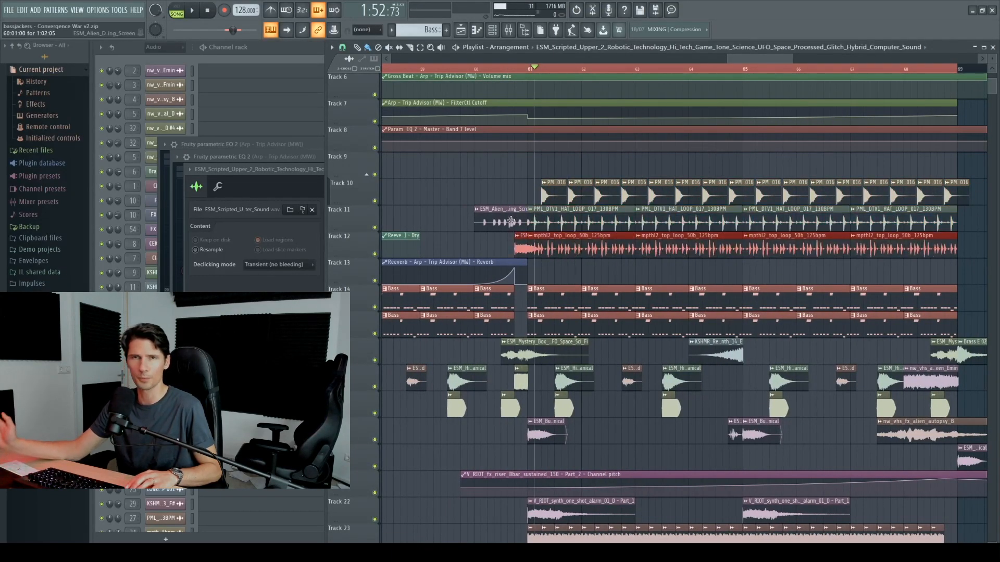
# - Open the sample settings of the V_RIOT_fx_riser_8bar_sustained_150 clip on Track 23 and solo its mixer track 20
pyautogui.scroll(-4, 553, 232)
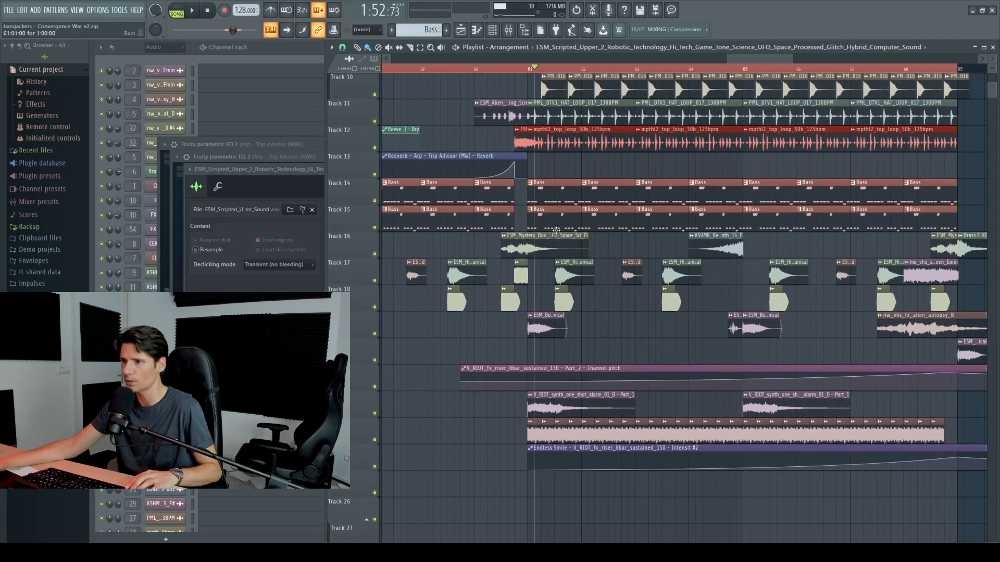
pyautogui.scroll(-7, 553, 232)
pyautogui.doubleClick(510, 245)
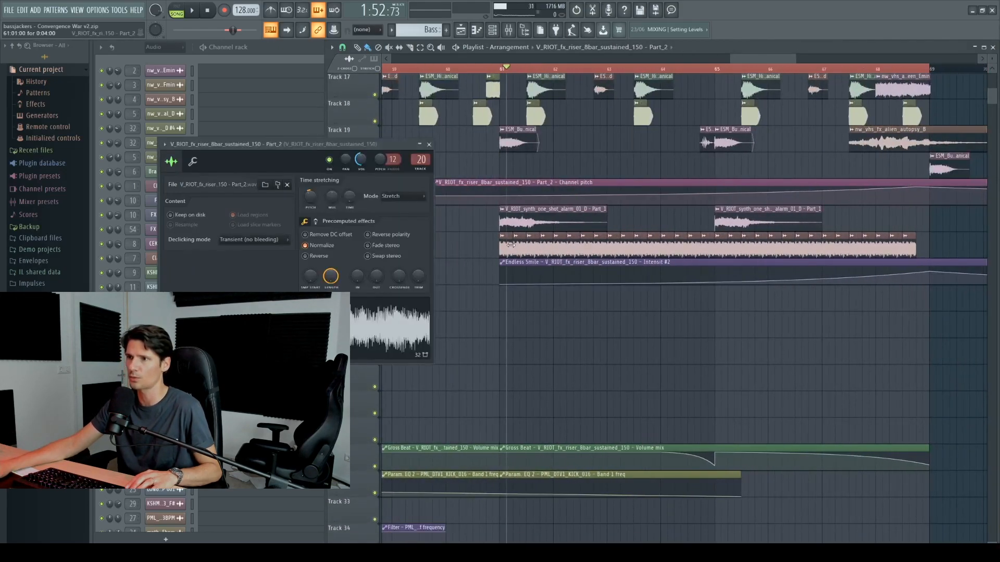
pyautogui.doubleClick(420, 161)
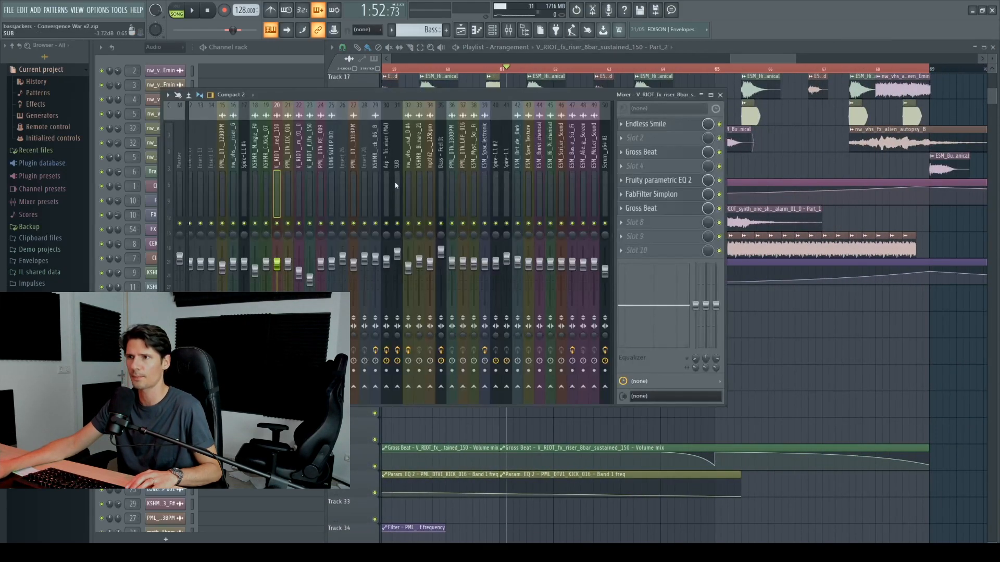
pyautogui.rightClick(277, 224)
# - Mark bars 61 to 65 as the playback range and select the riser clips within it on Track 23
pyautogui.rightClick(815, 377)
pyautogui.scroll(-2, 553, 281)
pyautogui.scroll(4, 526, 272)
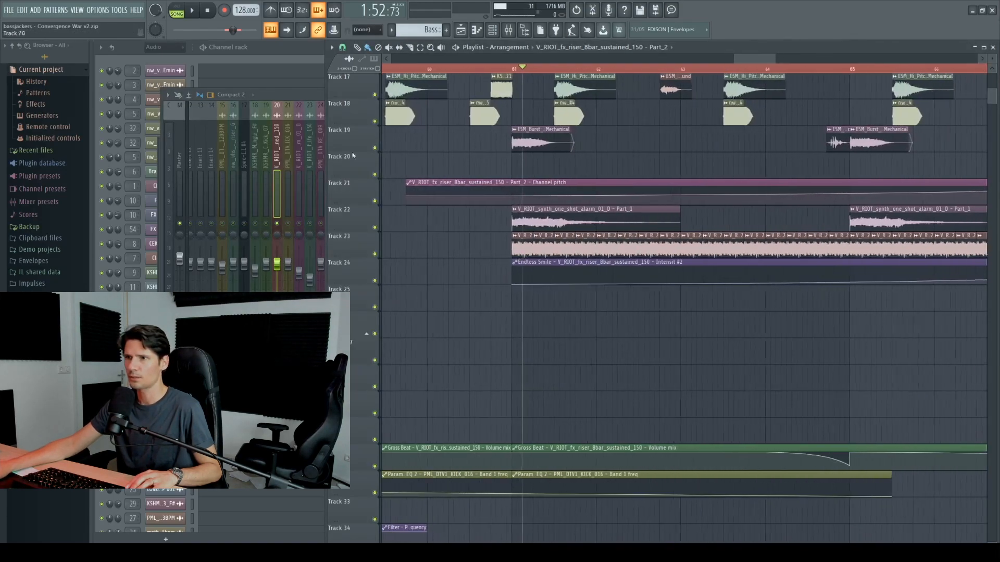
pyautogui.click(295, 94)
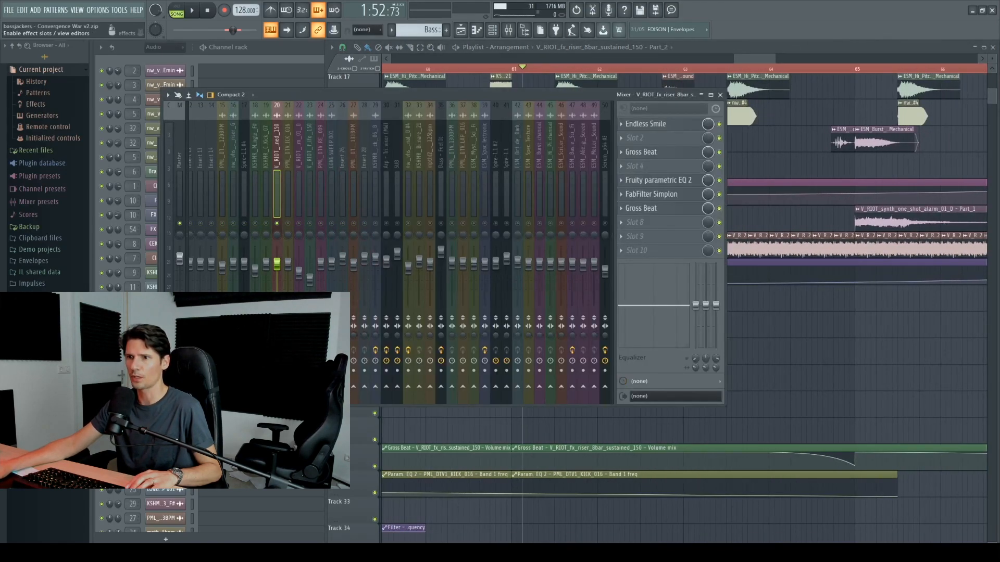
pyautogui.click(785, 377)
pyautogui.moveTo(514, 68); pyautogui.dragTo(857, 71)
pyautogui.scroll(-2, 872, 172)
pyautogui.moveTo(631, 252); pyautogui.dragTo(835, 254)
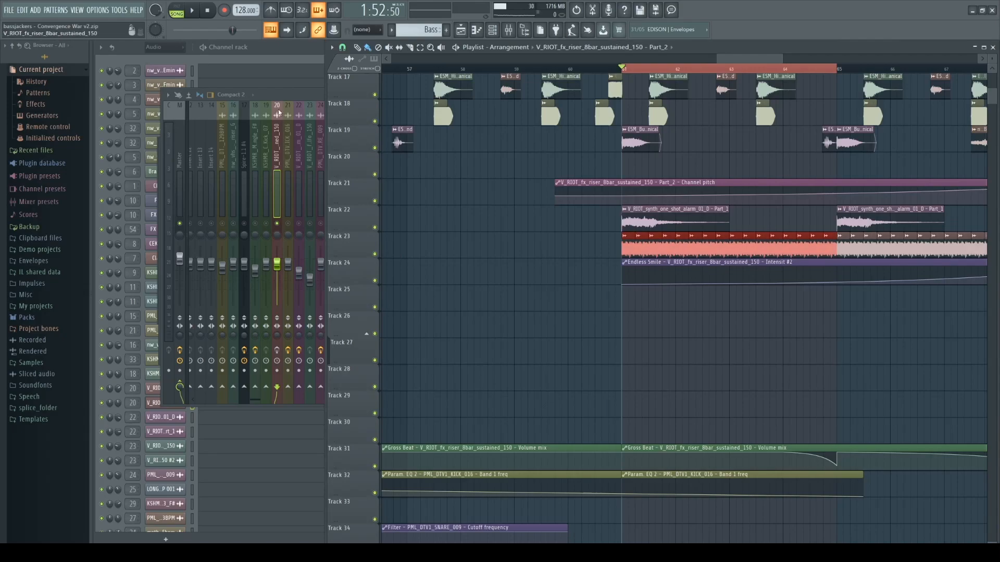
# - View the riser clip's sample waveform and play the soloed riser from bar 61
pyautogui.doubleClick(629, 252)
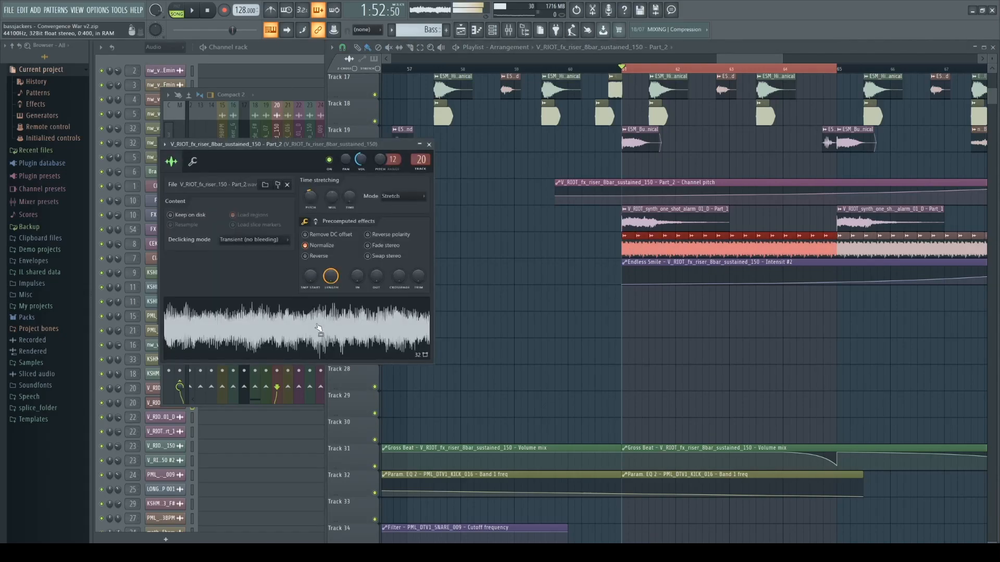
pyautogui.click(552, 315)
pyautogui.moveTo(609, 252); pyautogui.dragTo(828, 236)
pyautogui.moveTo(666, 242); pyautogui.dragTo(832, 236)
pyautogui.press('space')
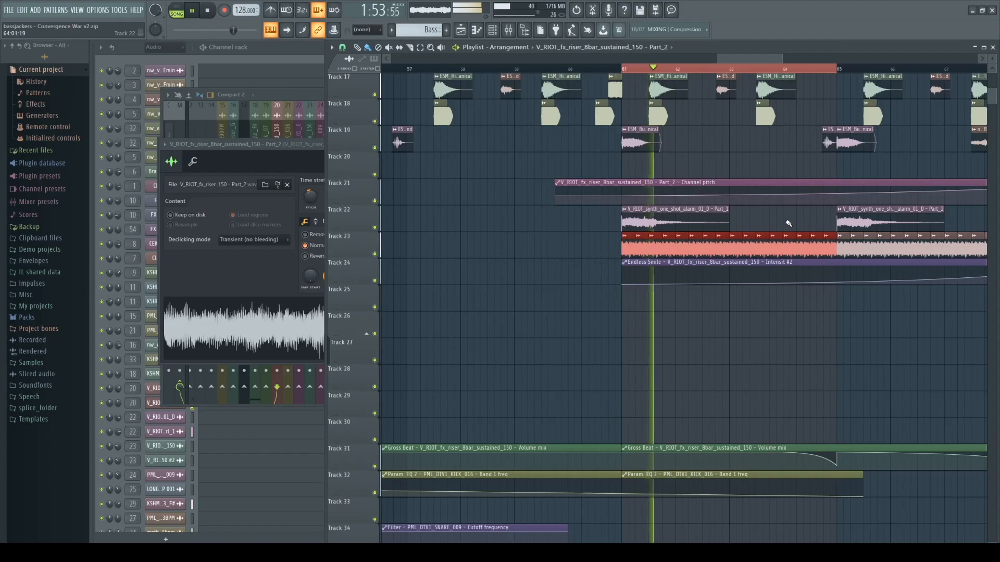
pyautogui.keyDown('ctrl'); pyautogui.scroll(-3, 761, 223); pyautogui.keyUp('ctrl')
pyautogui.click(789, 203)
pyautogui.press('space')
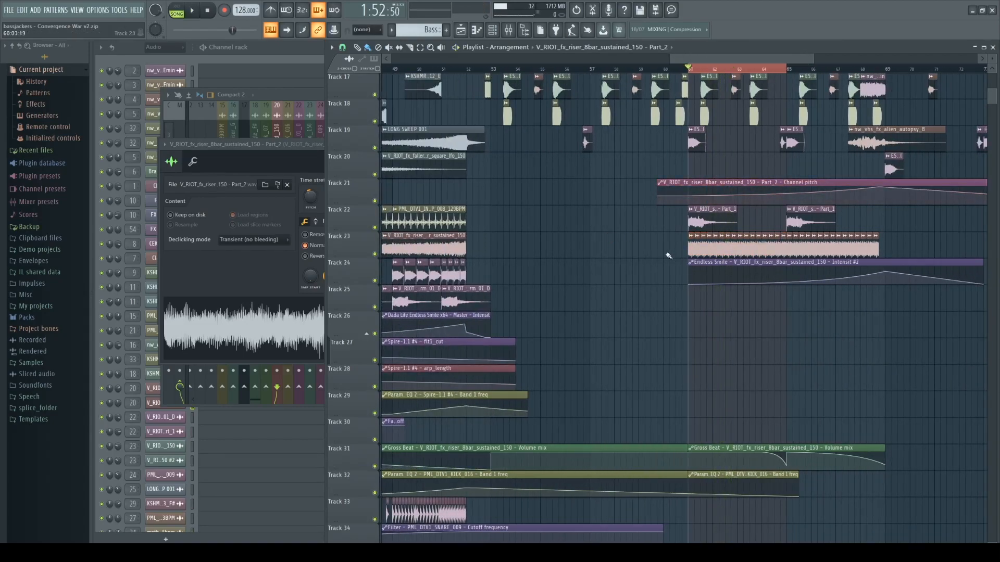
# - Inspect the Endless Smile effect on the riser's mixer track and pick out its intensity automation clip on Track 24
pyautogui.press('F9')
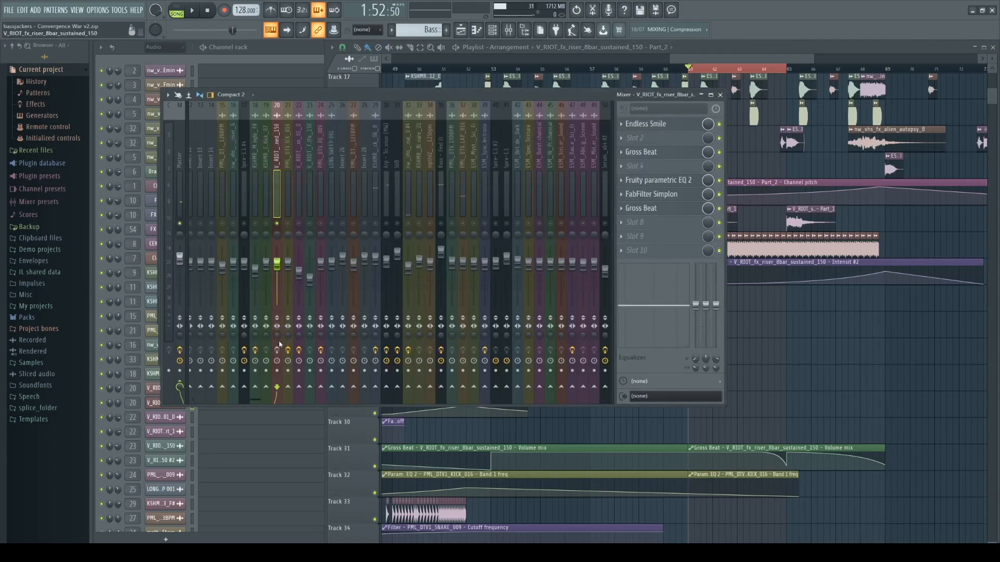
pyautogui.click(677, 126)
pyautogui.click(449, 107)
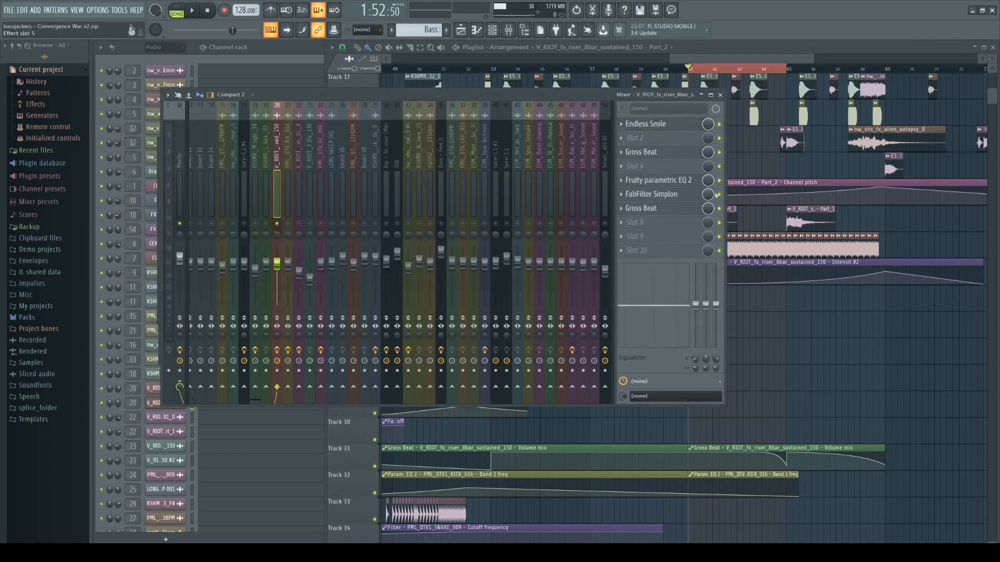
pyautogui.keyDown('ctrl'); pyautogui.click(878, 281); pyautogui.keyUp('ctrl')
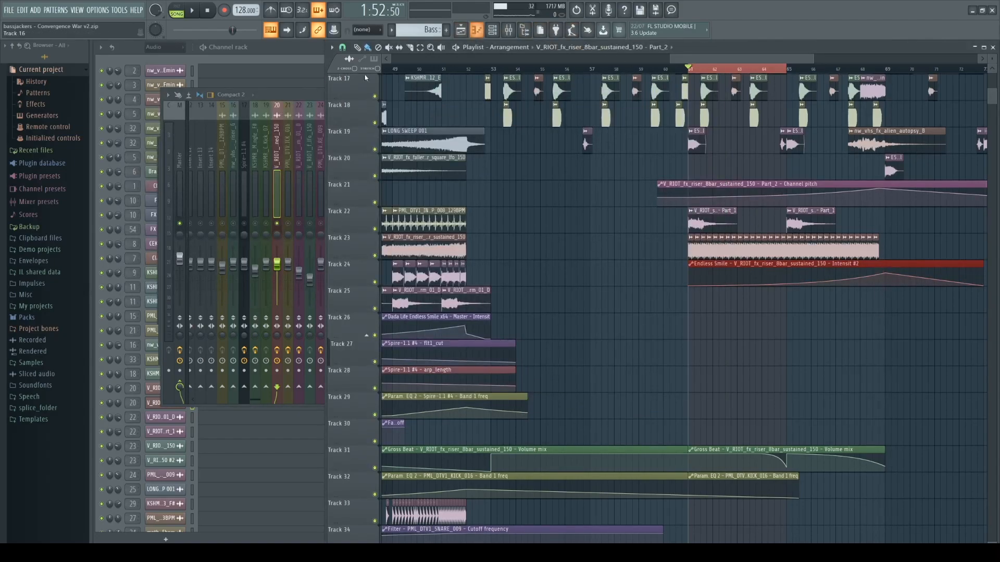
# - Inspect the Trance Gt 2 volume pattern of the riser's first Gross Beat effect and close the effect
pyautogui.click(306, 95)
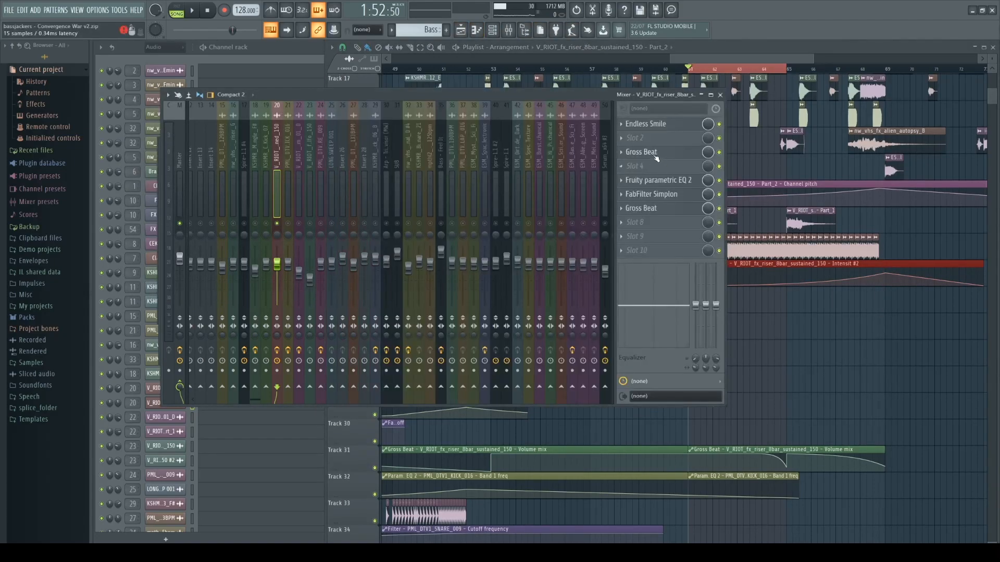
pyautogui.click(657, 156)
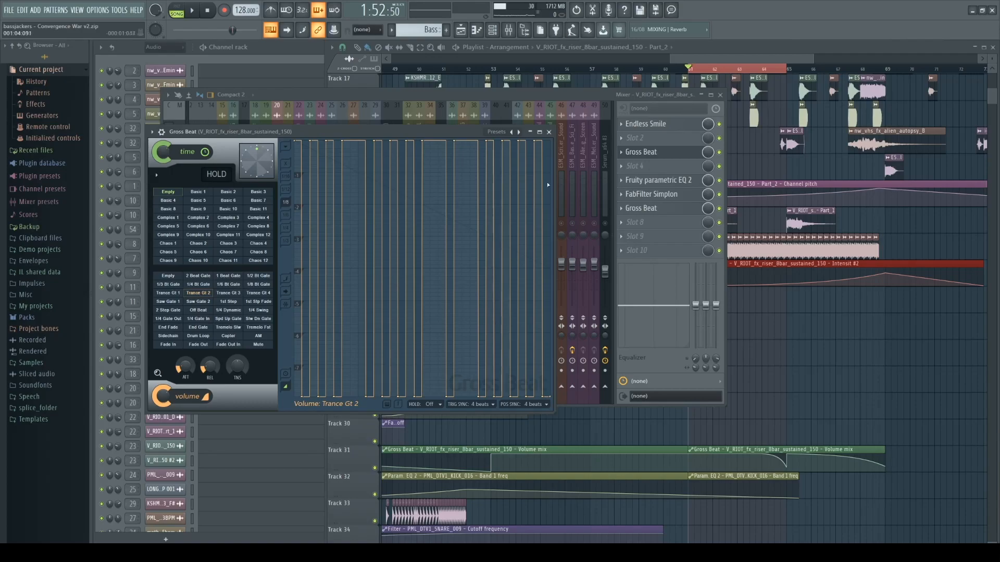
pyautogui.click(549, 132)
pyautogui.press('F9')
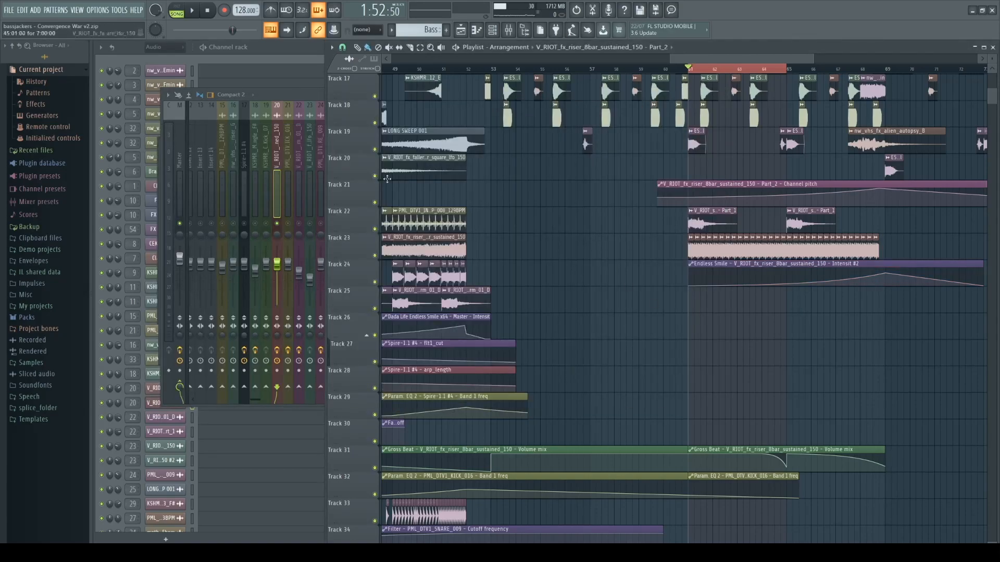
# - Inspect the riser's Fruity parametric EQ 2, FabFilter Simplon and second Gross Beat effects, and close the mixer
pyautogui.press('F9')
pyautogui.click(659, 181)
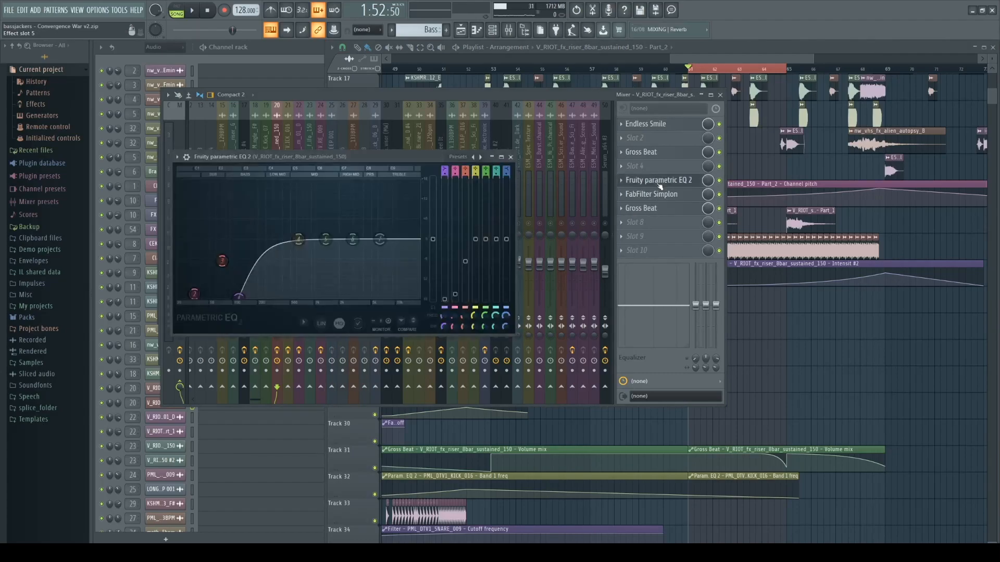
pyautogui.click(652, 194)
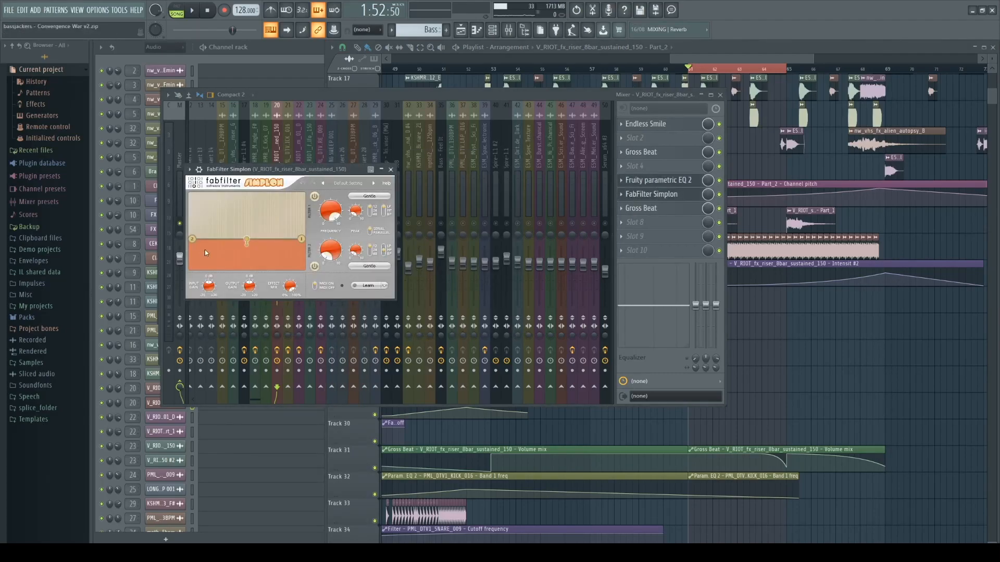
pyautogui.click(642, 208)
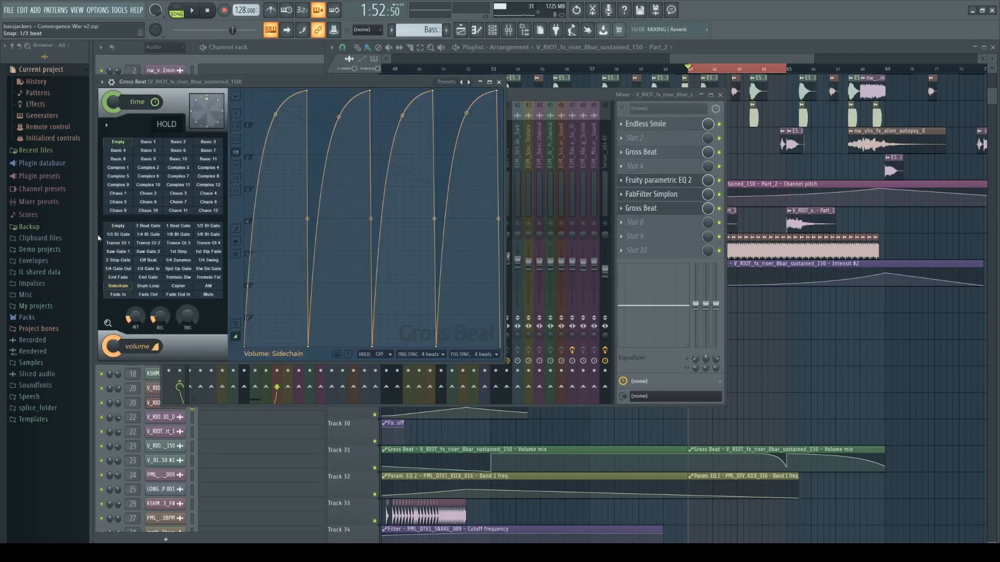
pyautogui.click(498, 82)
pyautogui.click(720, 95)
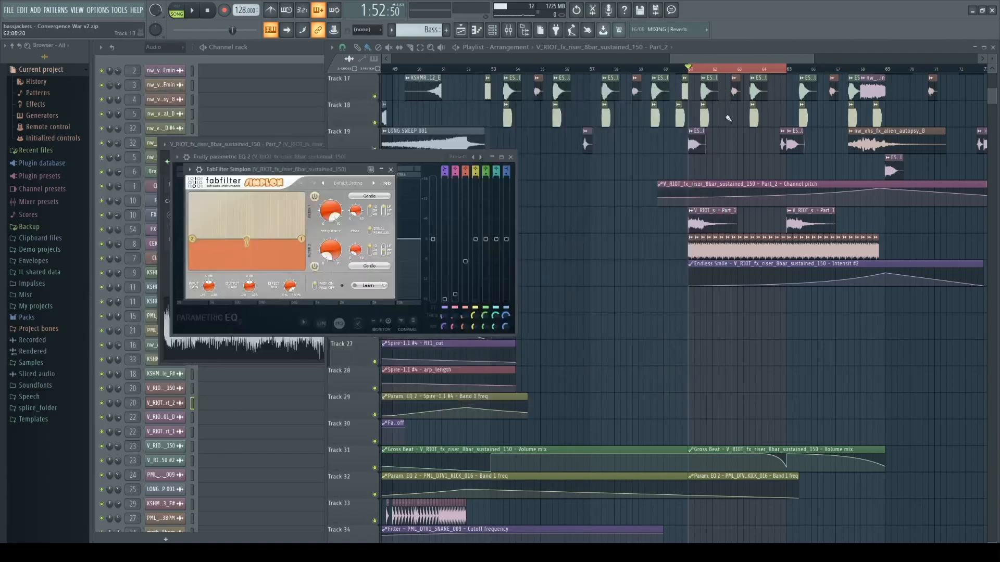
# - Play the soloed riser with the range extended to bar 69 while viewing its Fruity parametric EQ 2
pyautogui.press('space')
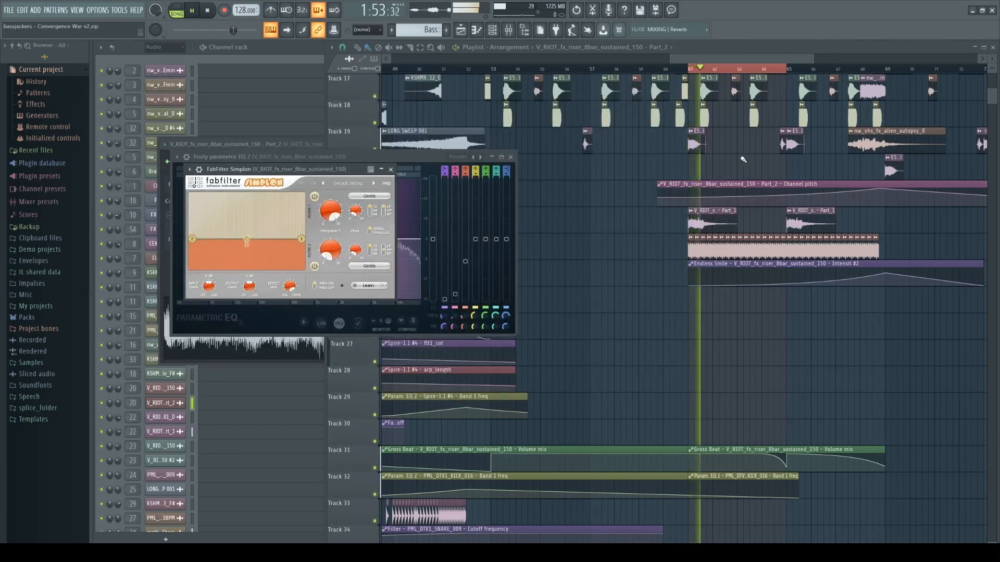
pyautogui.keyDown('ctrl'); pyautogui.keyDown('shift'); pyautogui.click(886, 70); pyautogui.keyUp('shift'); pyautogui.keyUp('ctrl')
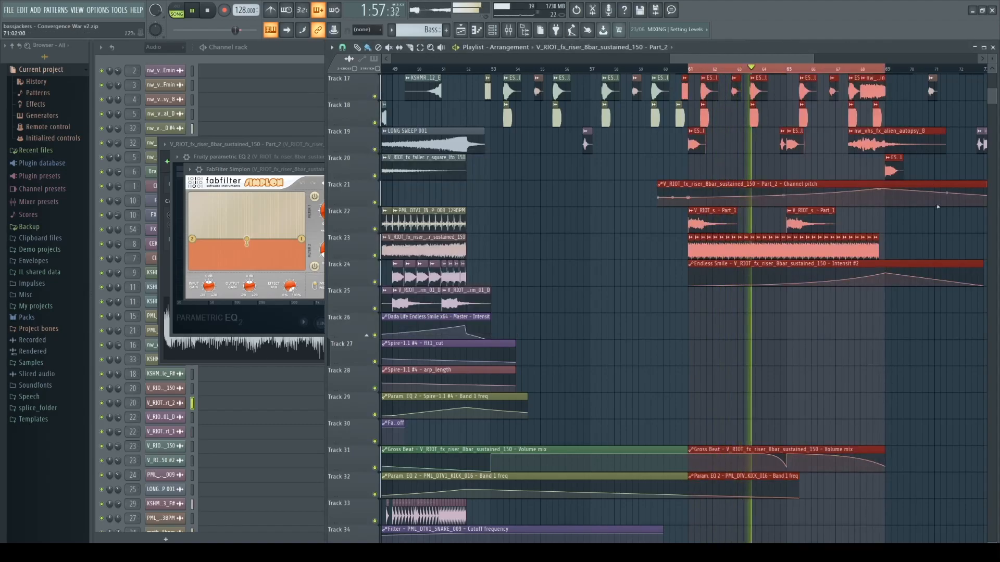
pyautogui.keyDown('ctrl'); pyautogui.click(928, 234); pyautogui.keyUp('ctrl')
pyautogui.scroll(-2, 924, 249)
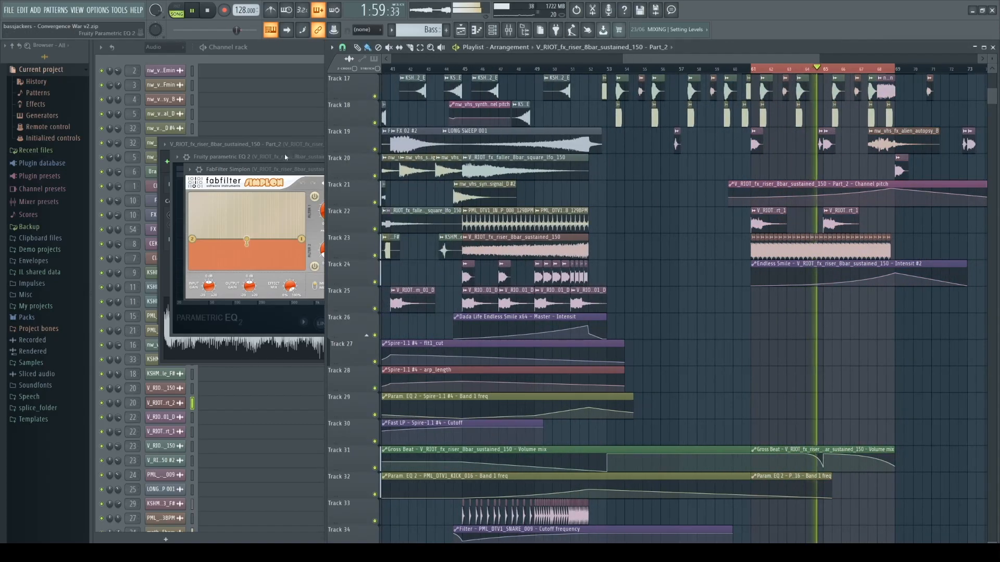
pyautogui.click(306, 170)
pyautogui.click(390, 169)
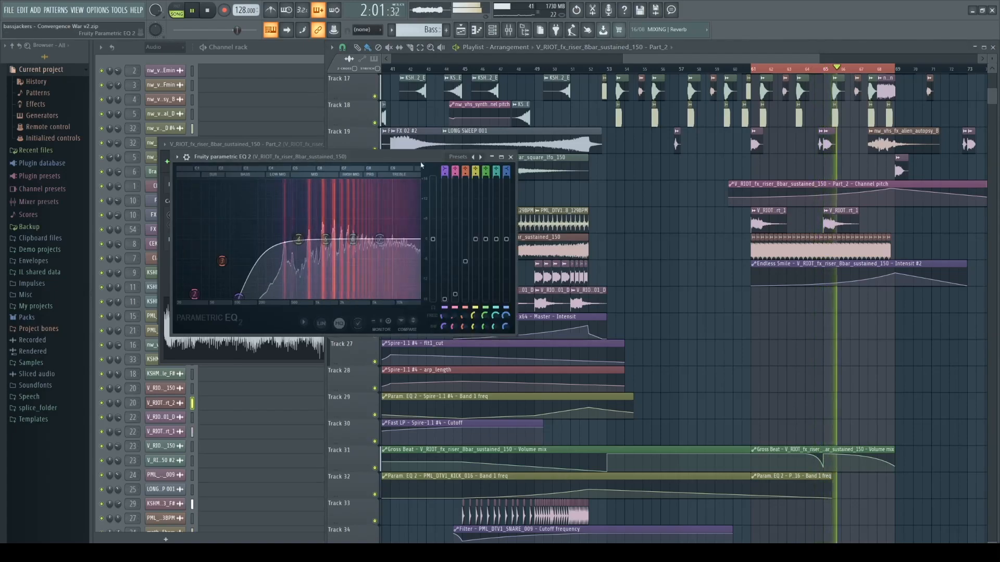
# - Close the riser's Fruity parametric EQ 2 and its sample channel window
pyautogui.click(510, 160)
pyautogui.click(281, 144)
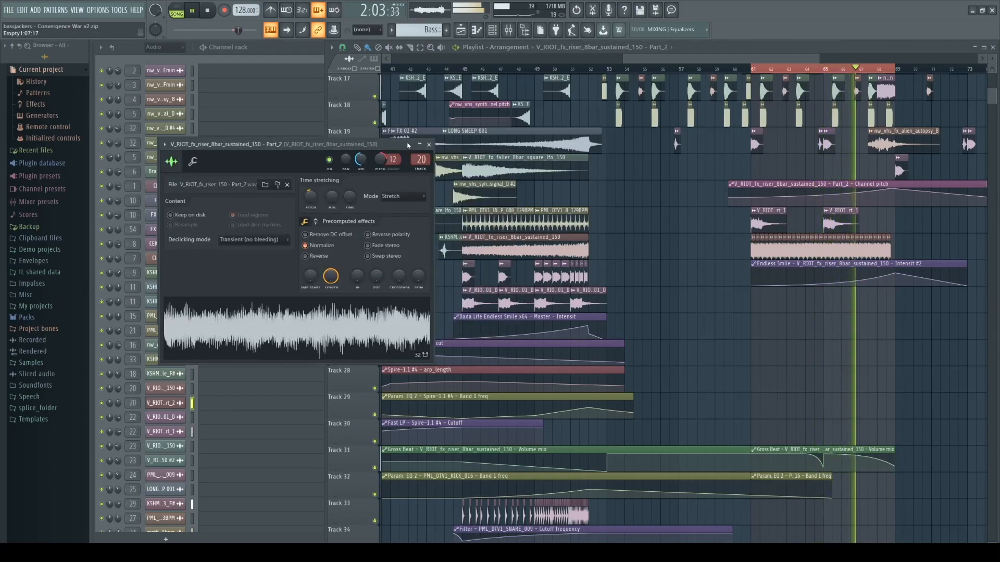
pyautogui.click(429, 144)
pyautogui.scroll(2, 865, 282)
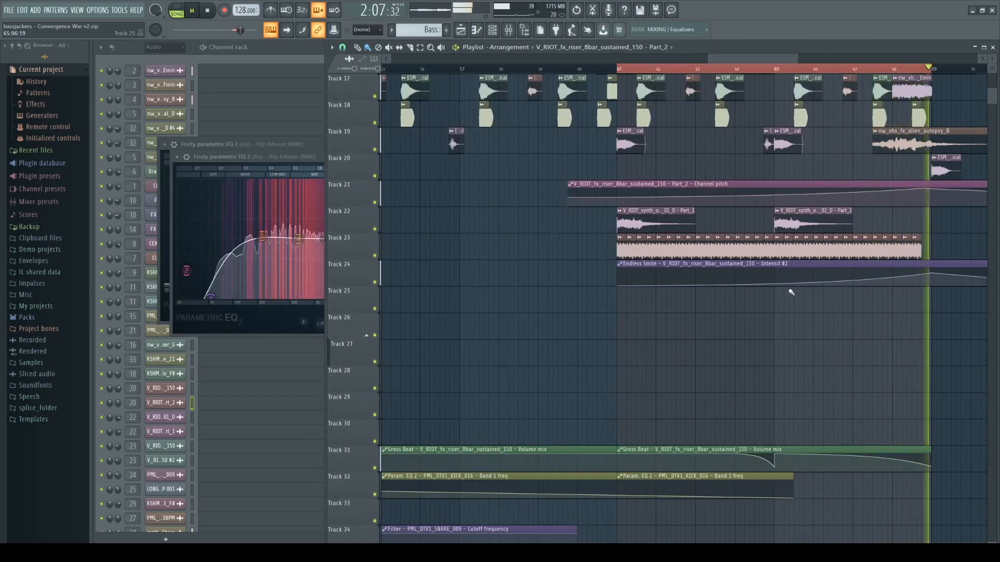
# - Stop playback and pick out the riser's Gross Beat volume mix automation clip starting at bar 61 on Track 31
pyautogui.press('space')
pyautogui.scroll(-3, 779, 365)
pyautogui.scroll(3, 770, 377)
pyautogui.keyDown('ctrl'); pyautogui.click(740, 370); pyautogui.keyUp('ctrl')
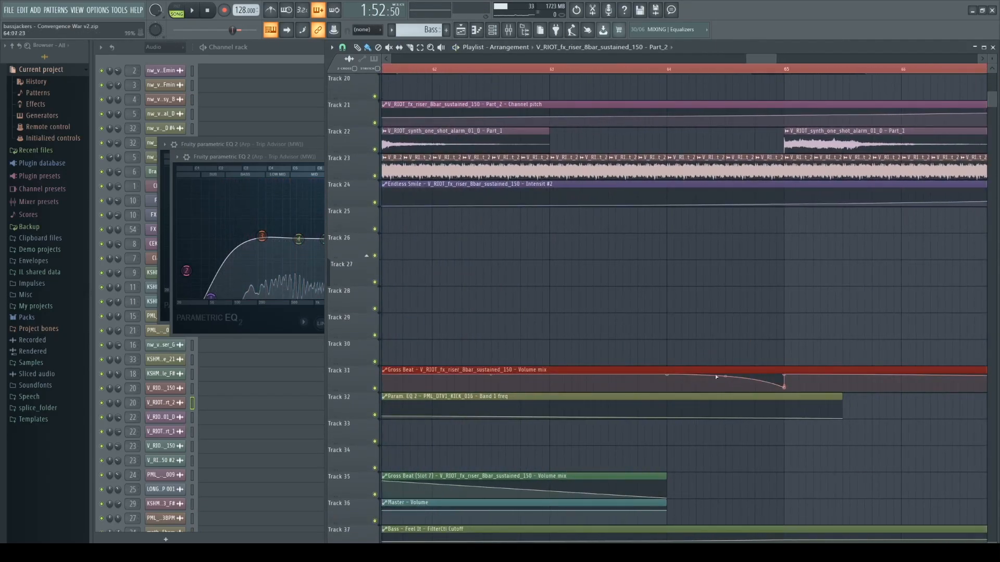
pyautogui.scroll(-3, 698, 377)
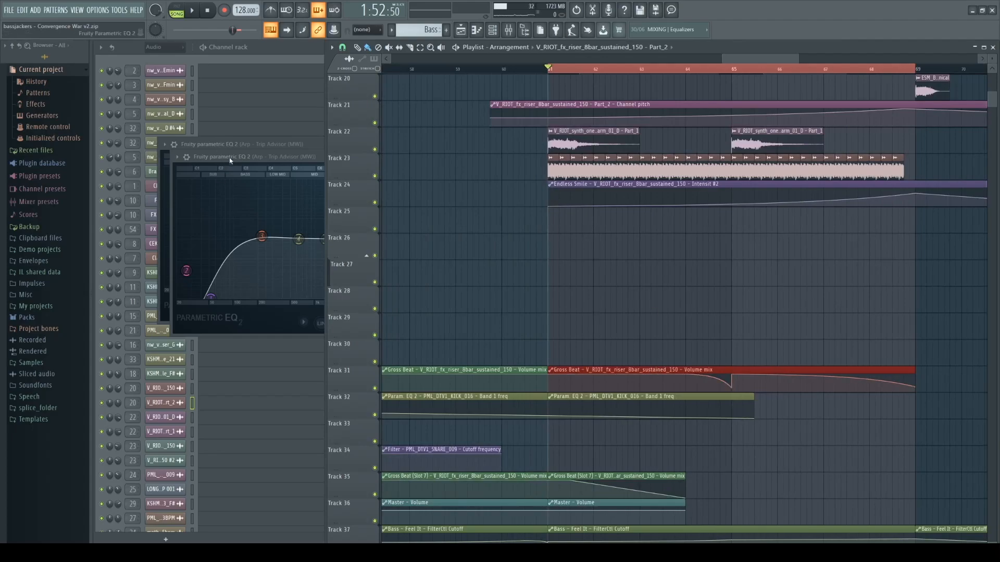
# - Open the first Gross Beat on the riser's mixer track and play the soloed riser from bar 63
pyautogui.click(509, 29)
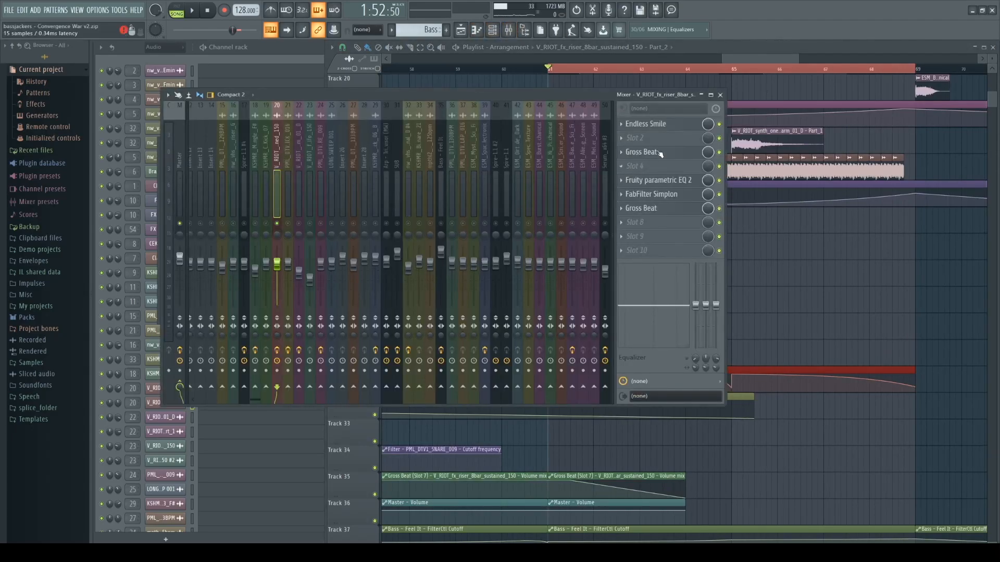
pyautogui.click(659, 153)
pyautogui.click(677, 69)
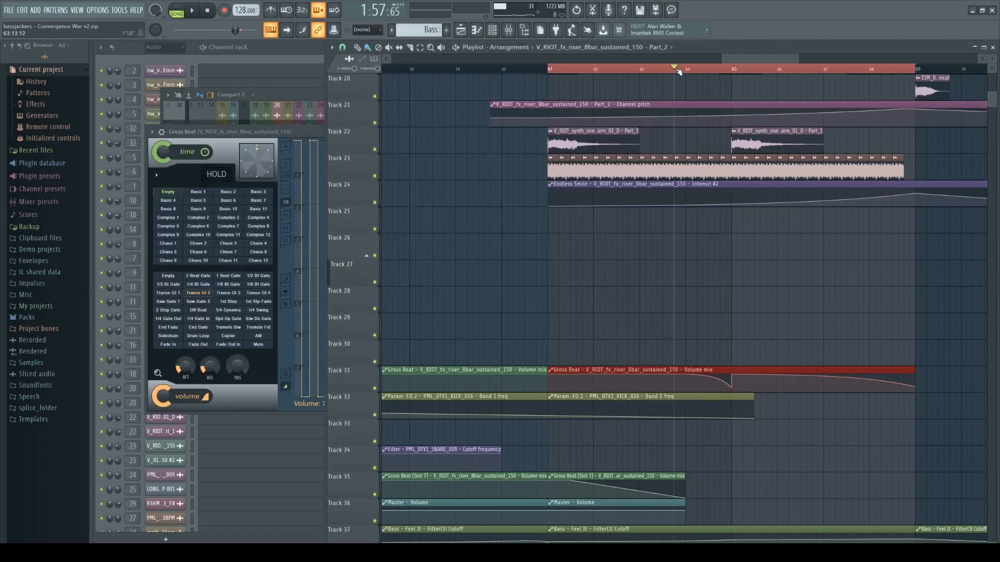
pyautogui.click(291, 130)
pyautogui.press('space')
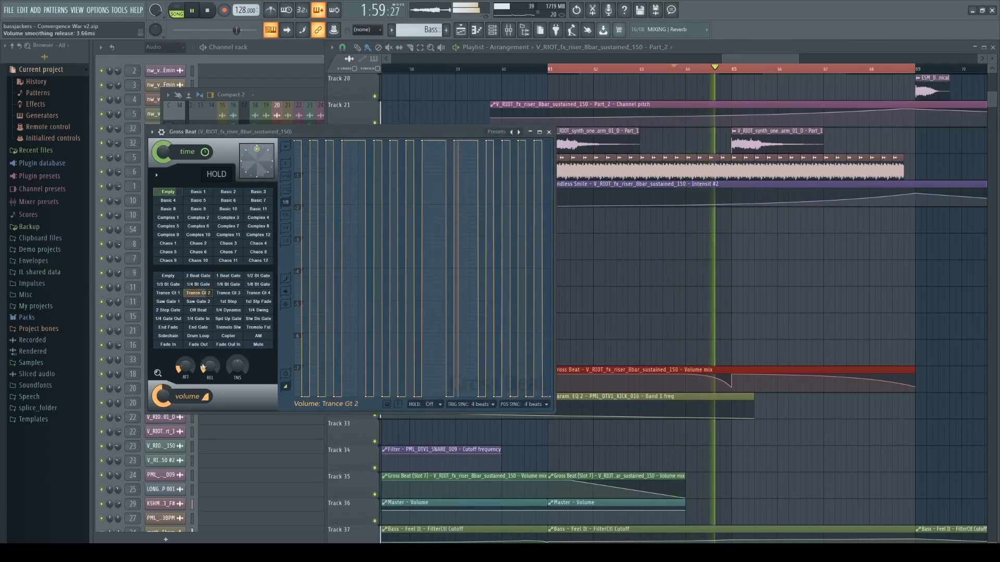
pyautogui.press('space')
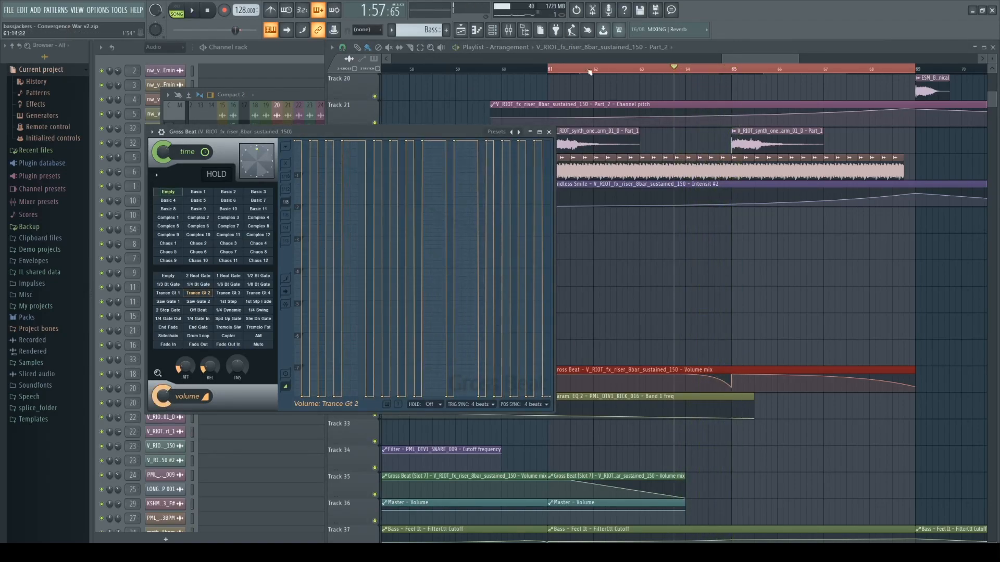
# - Play the riser from bar 61 while watching Gross Beat's volume mix respond to its automation, and close the mixer
pyautogui.click(552, 69)
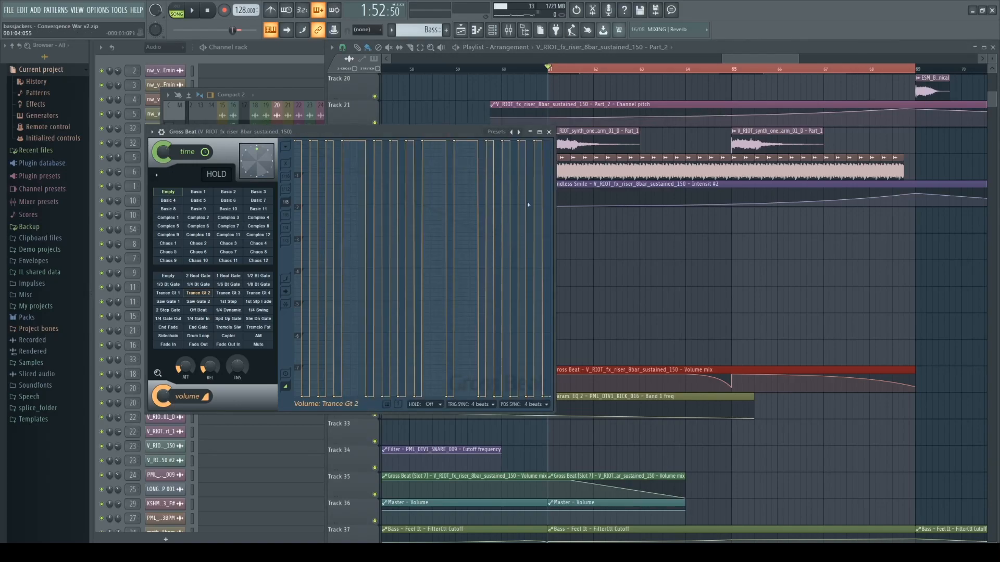
pyautogui.press('space')
pyautogui.press('space')
pyautogui.press('space')
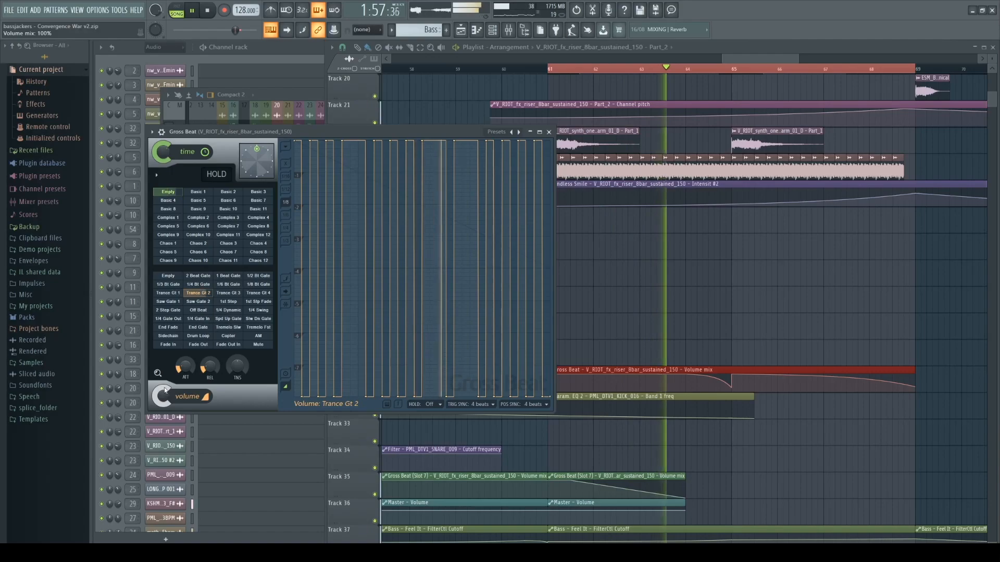
pyautogui.press('space')
pyautogui.press('F9')
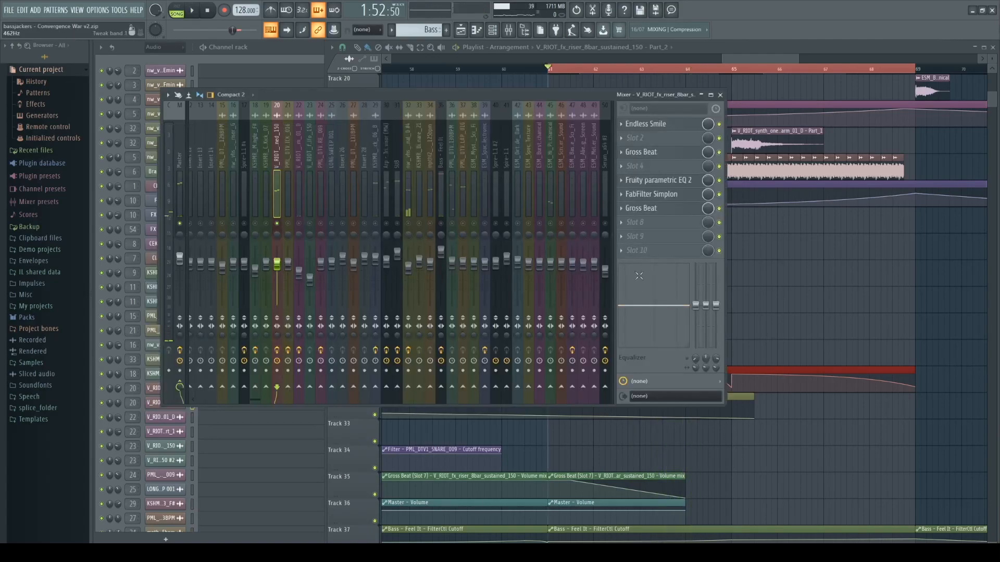
pyautogui.click(720, 95)
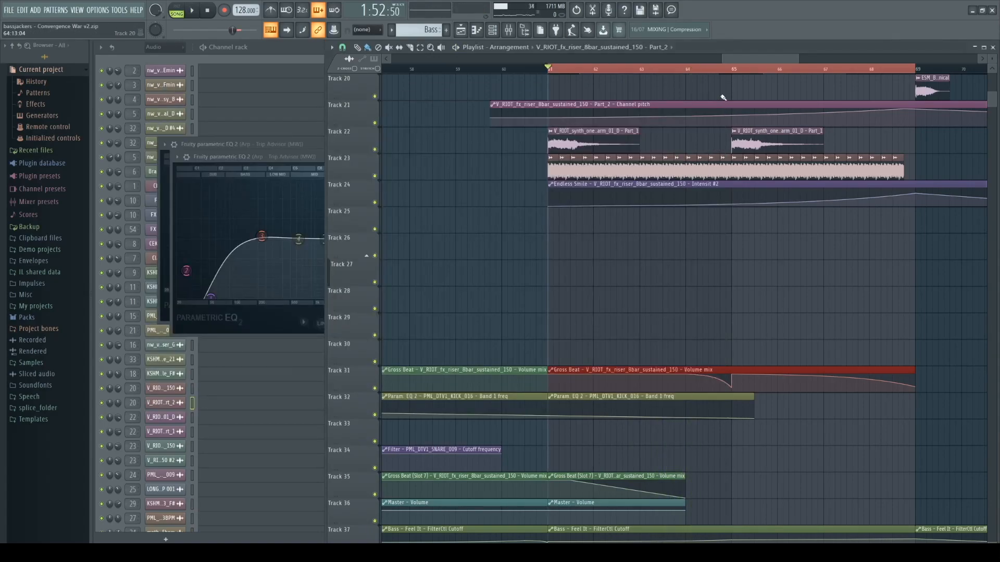
# - Move the playback position to bar 63 and open the KSHMR_Psy_Kick_13_F# sample on Track 5 with its mixer track
pyautogui.click(688, 69)
pyautogui.scroll(10, 350, 215)
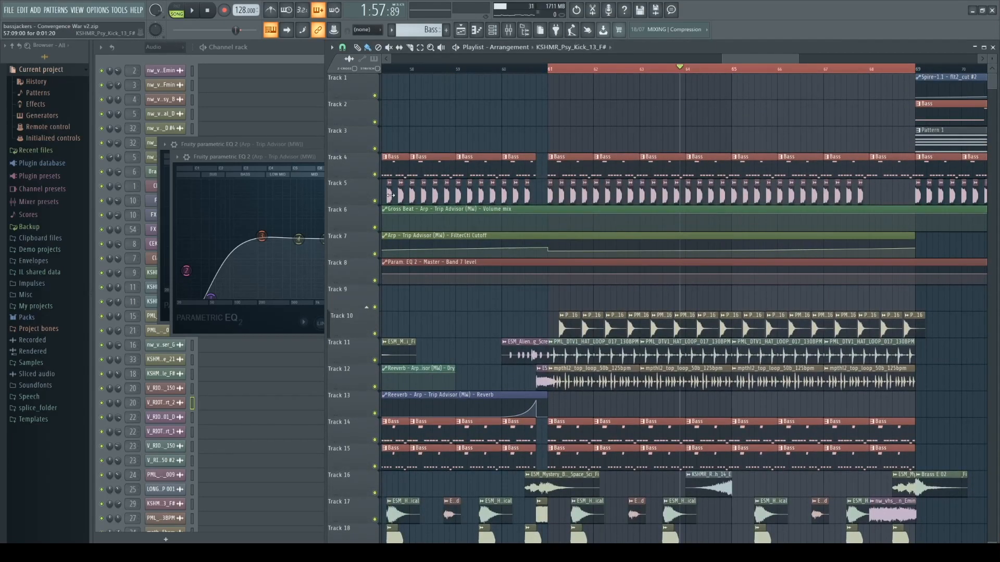
pyautogui.doubleClick(391, 195)
pyautogui.press('F9')
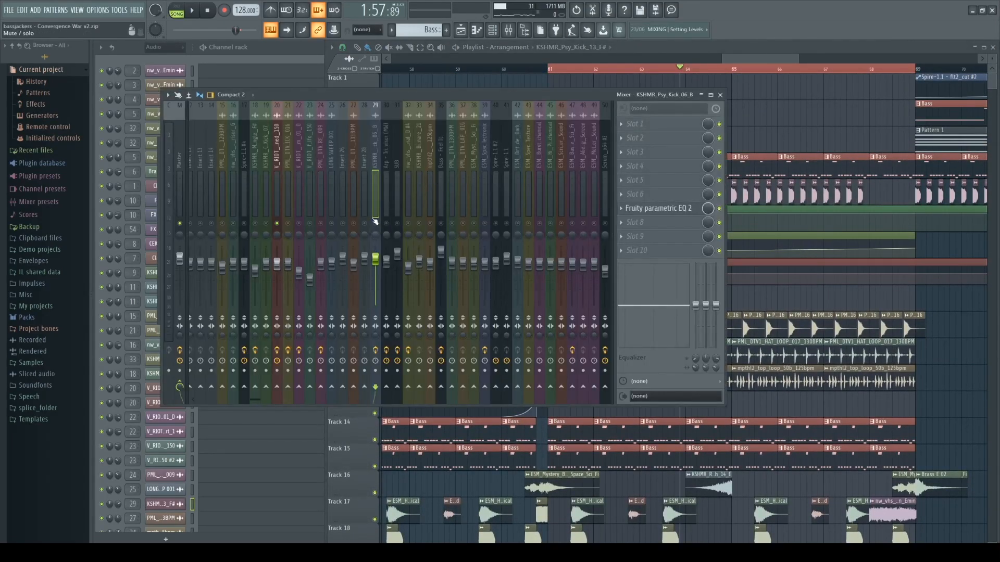
# - Play the drop while adding the kick, arp and bass mixer tracks to the riser, and unmute all mixer tracks
pyautogui.press('space')
pyautogui.click(388, 225)
pyautogui.press('space')
pyautogui.press('space')
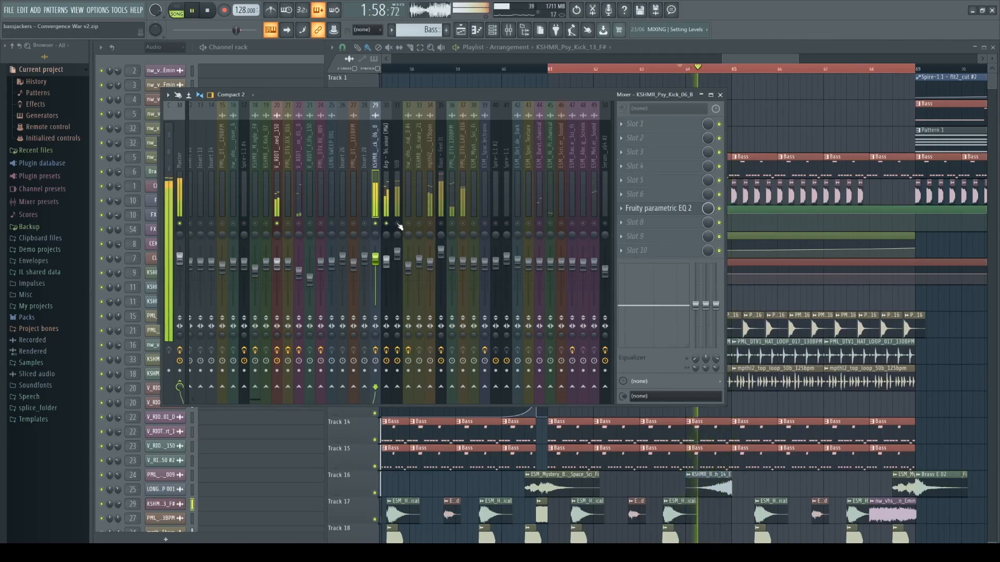
pyautogui.press('space')
pyautogui.press('space')
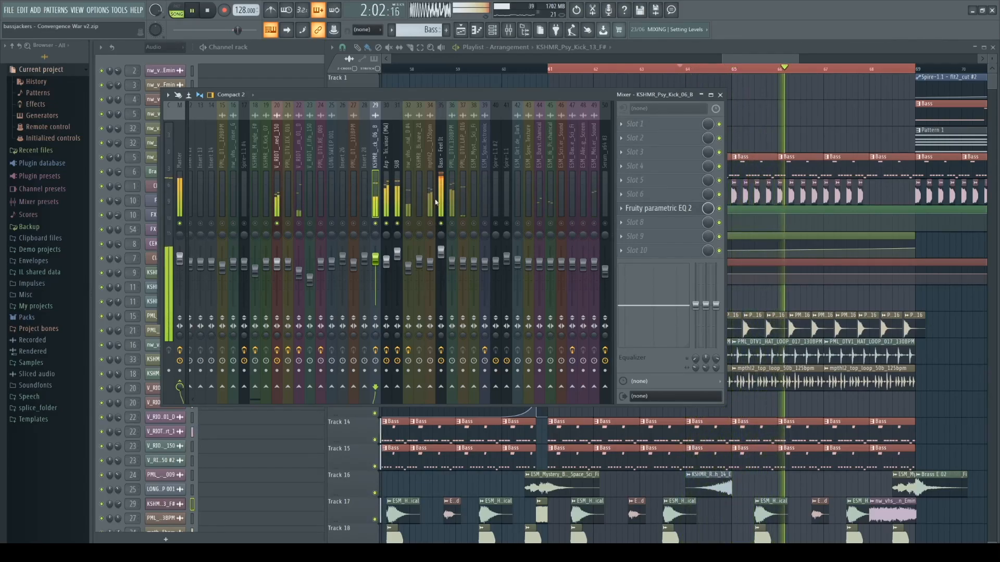
pyautogui.click(440, 214)
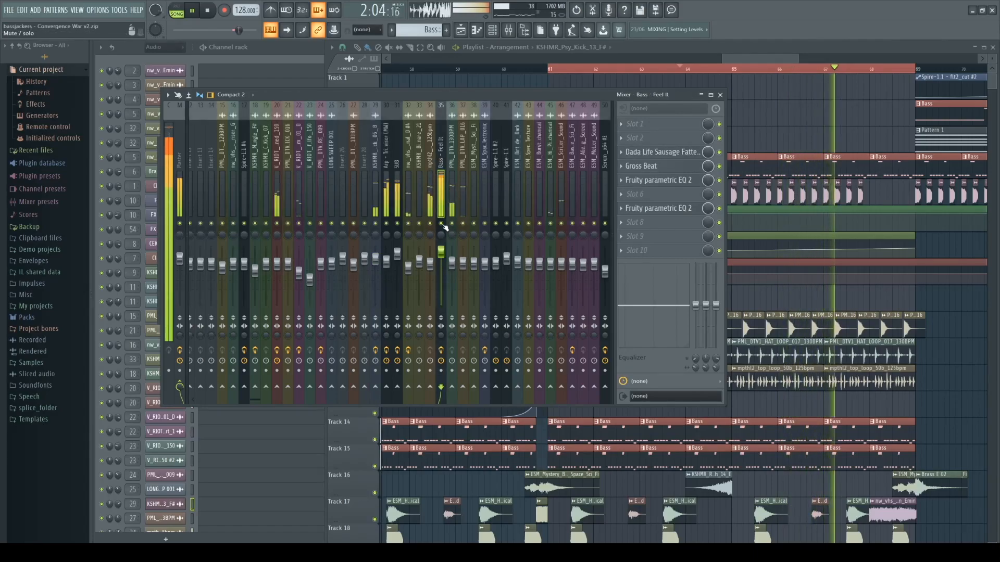
# - Clear the playlist's time selection and play the full mix past bar 69 while viewing the whole arrangement
pyautogui.rightClick(845, 104)
pyautogui.scroll(-4, 748, 139)
pyautogui.keyDown('ctrl'); pyautogui.click(734, 70); pyautogui.keyUp('ctrl')
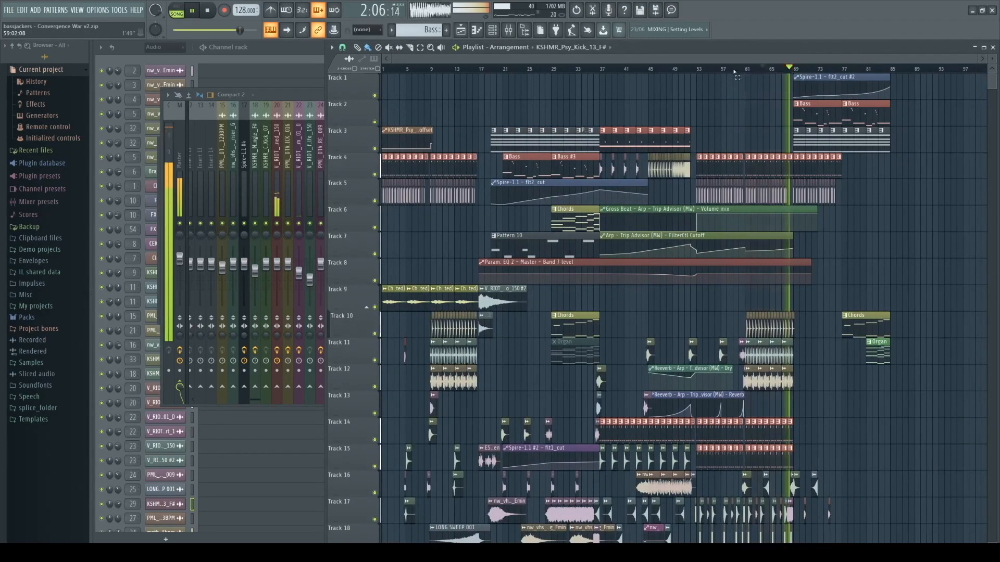
pyautogui.scroll(4, 737, 72)
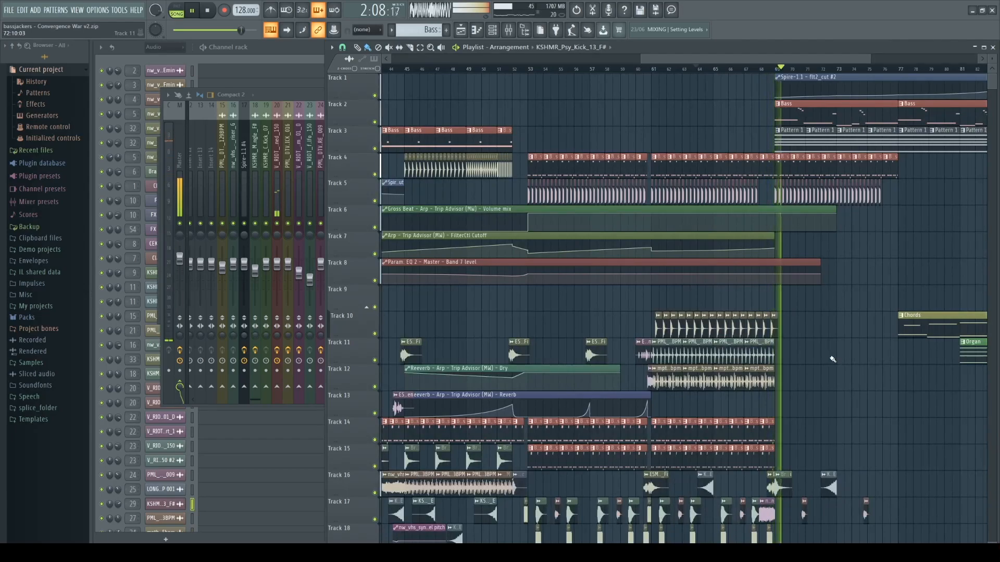
pyautogui.scroll(-4, 832, 359)
pyautogui.scroll(-4, 832, 359)
pyautogui.scroll(-2, 832, 359)
pyautogui.press('space')
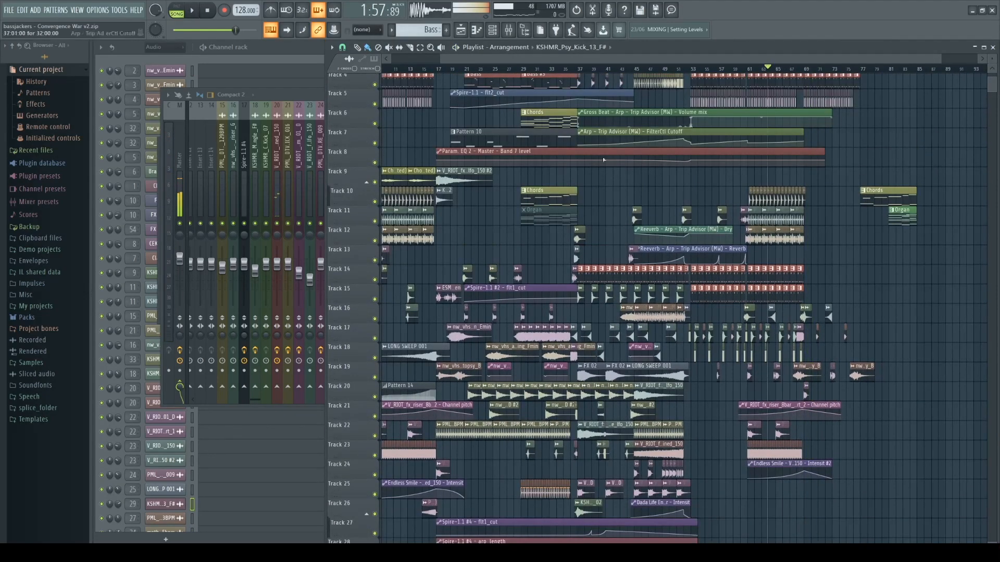
# - Mark the time range from bar 69 to bar 85 in the playlist and deselect the clips
pyautogui.scroll(2, 775, 171)
pyautogui.scroll(-4, 801, 159)
pyautogui.scroll(3, 805, 157)
pyautogui.press('space')
pyautogui.press('space')
pyautogui.moveTo(798, 72); pyautogui.dragTo(872, 77)
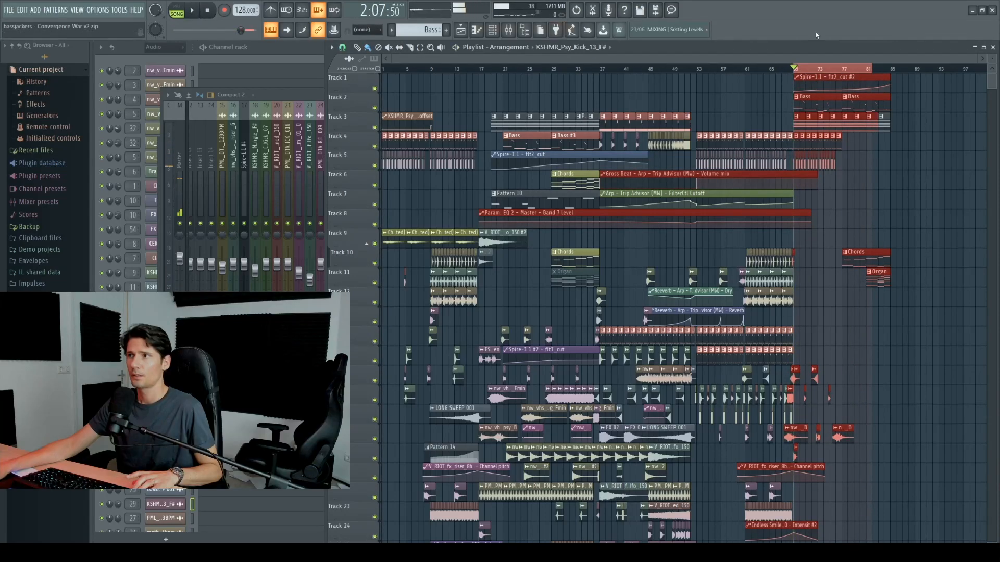
pyautogui.moveTo(795, 69); pyautogui.dragTo(890, 71)
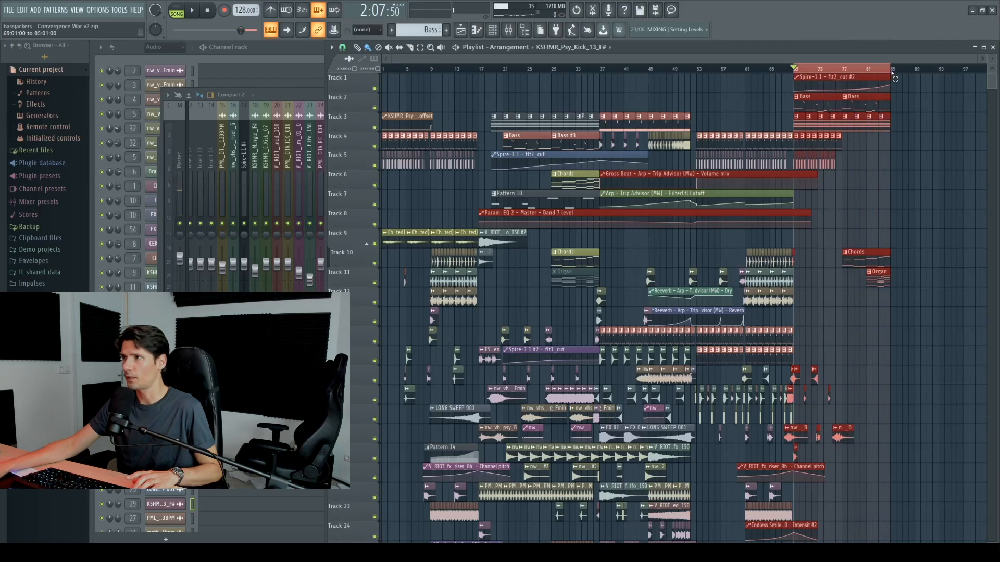
pyautogui.keyDown('ctrl'); pyautogui.click(915, 180); pyautogui.keyUp('ctrl')
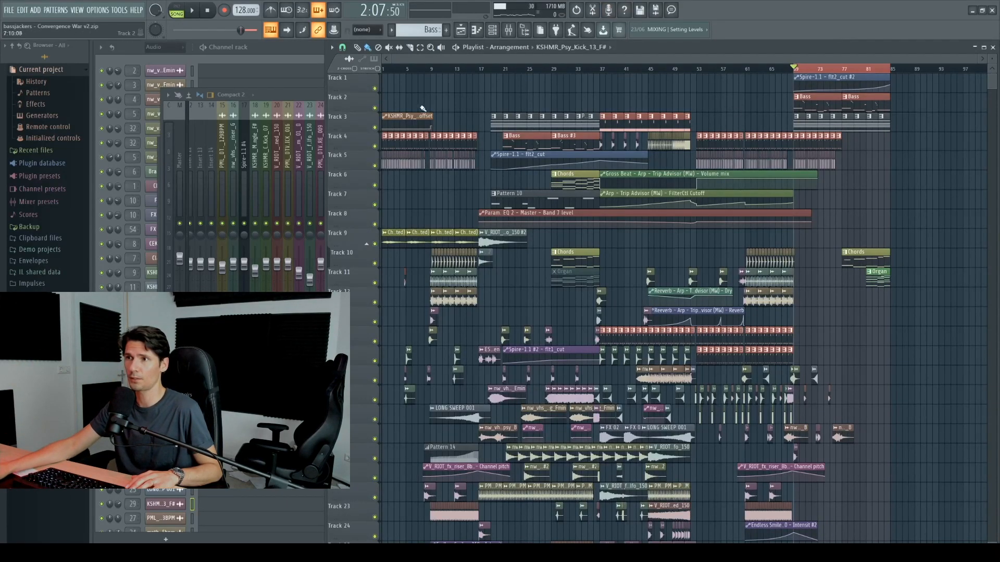
# - Move the playback position to bar 17 and mark the time range from bar 37 to bar 53
pyautogui.scroll(3, 425, 108)
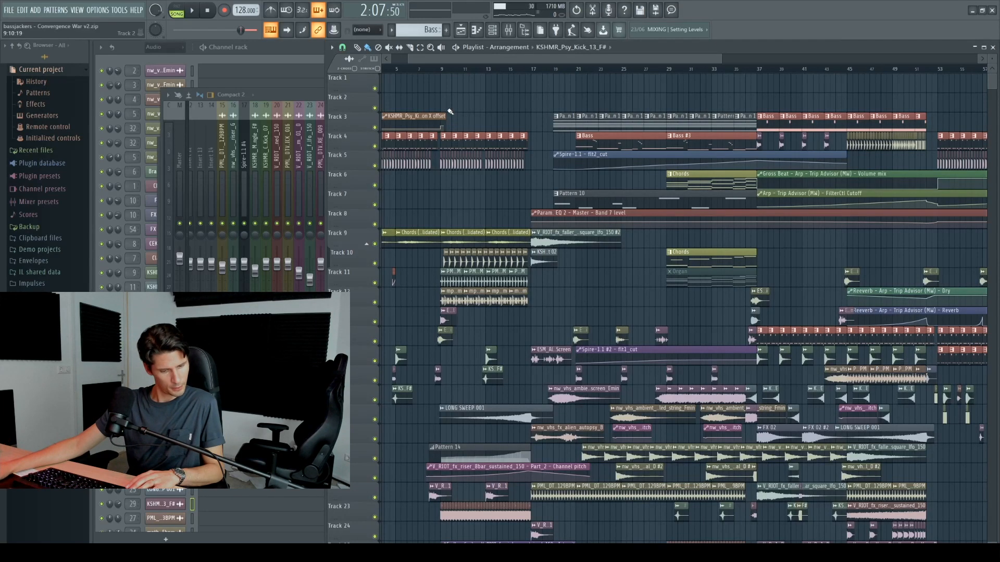
pyautogui.click(531, 67)
pyautogui.scroll(5, 674, 145)
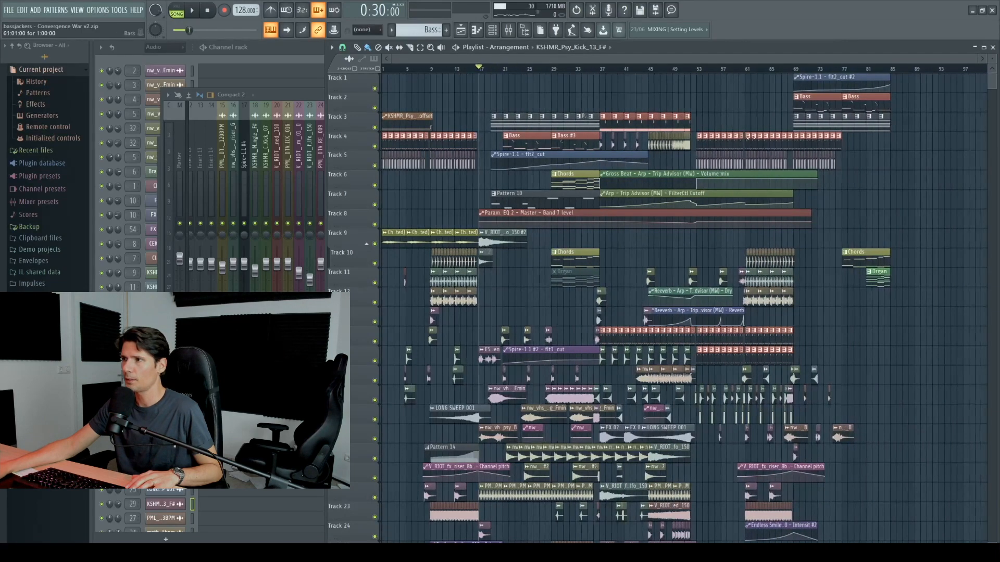
pyautogui.scroll(-3, 675, 145)
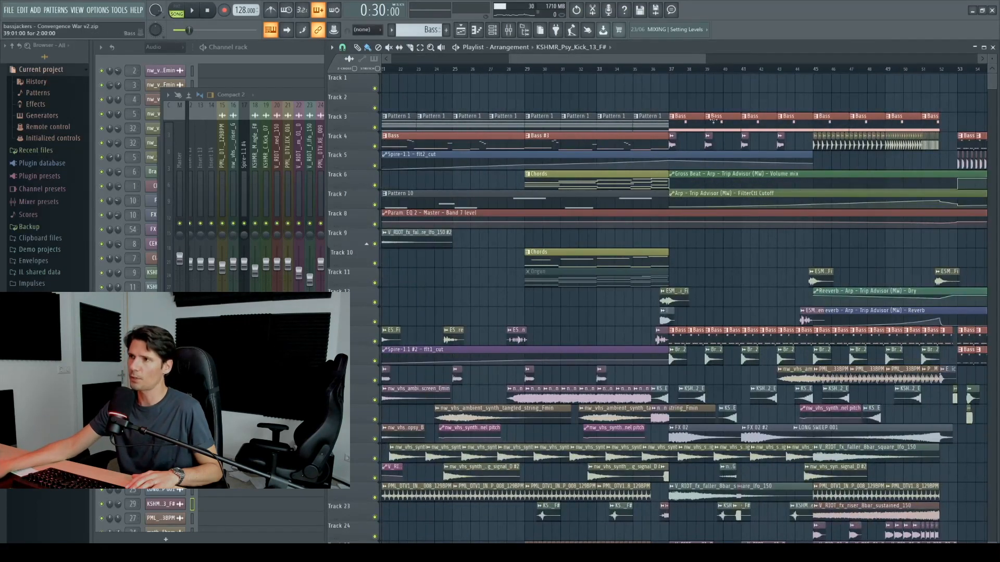
pyautogui.press('F9')
pyautogui.click(781, 92)
pyautogui.moveTo(669, 68); pyautogui.dragTo(958, 87)
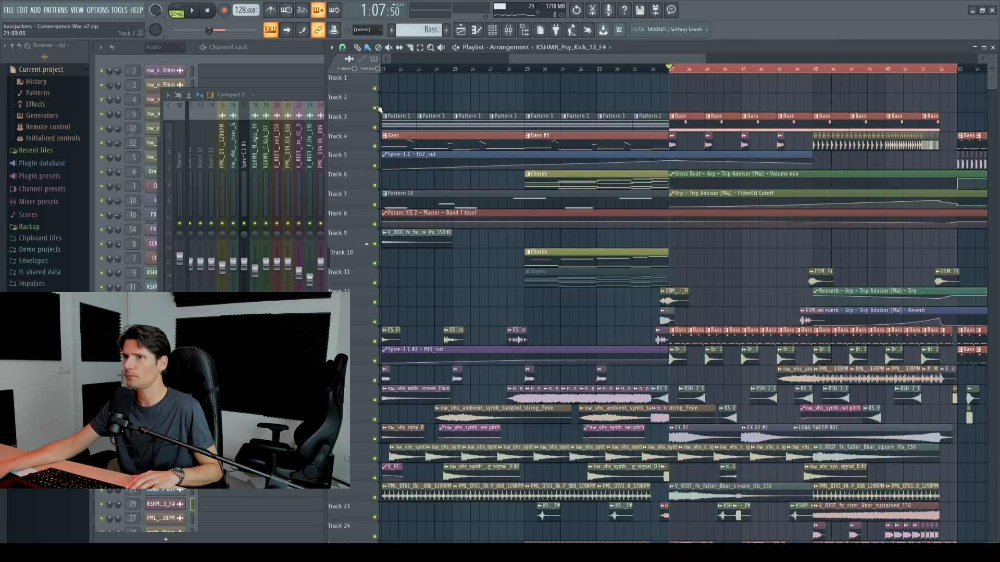
# - Open the TR5 Classic Clipper on the Master mixer track, lower its output to -0.2 dB and close it
pyautogui.click(303, 97)
pyautogui.click(176, 159)
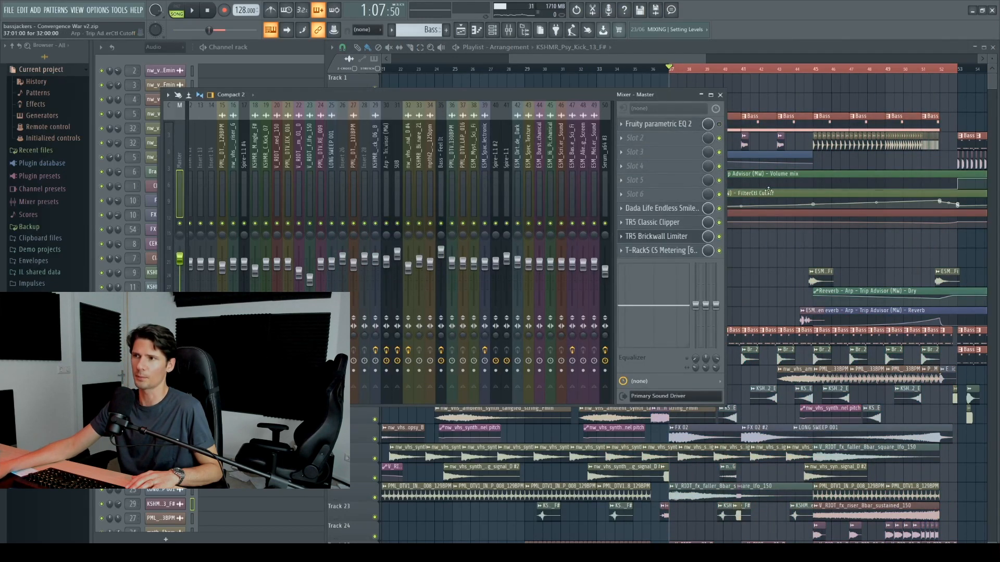
pyautogui.click(652, 222)
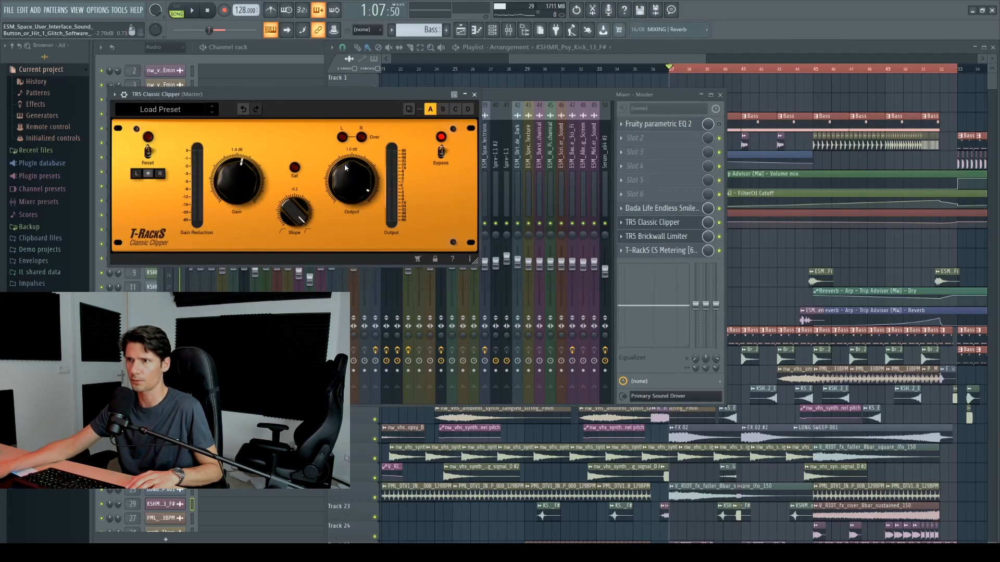
pyautogui.moveTo(356, 179); pyautogui.dragTo(360, 184)
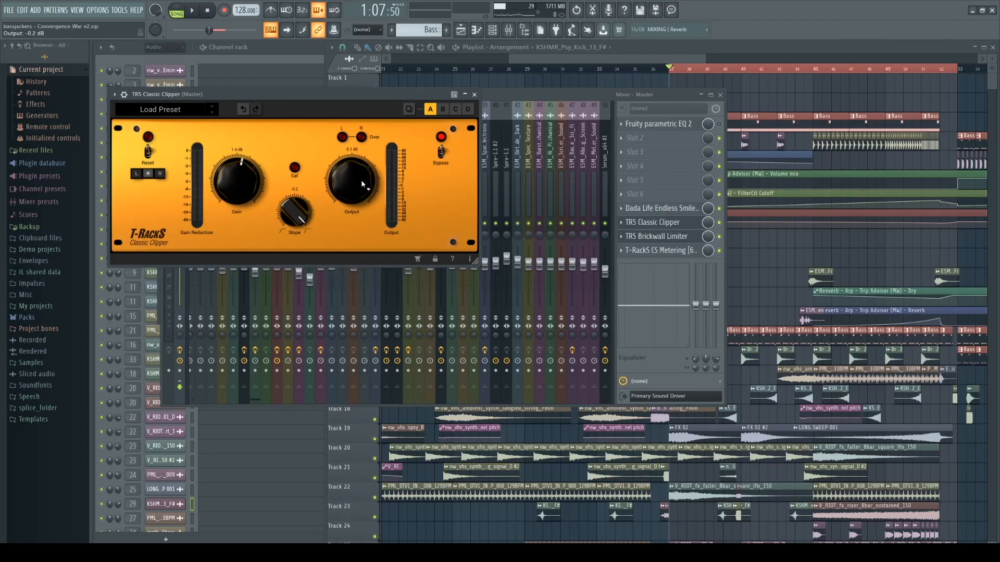
pyautogui.scroll(3, 361, 180)
pyautogui.click(474, 94)
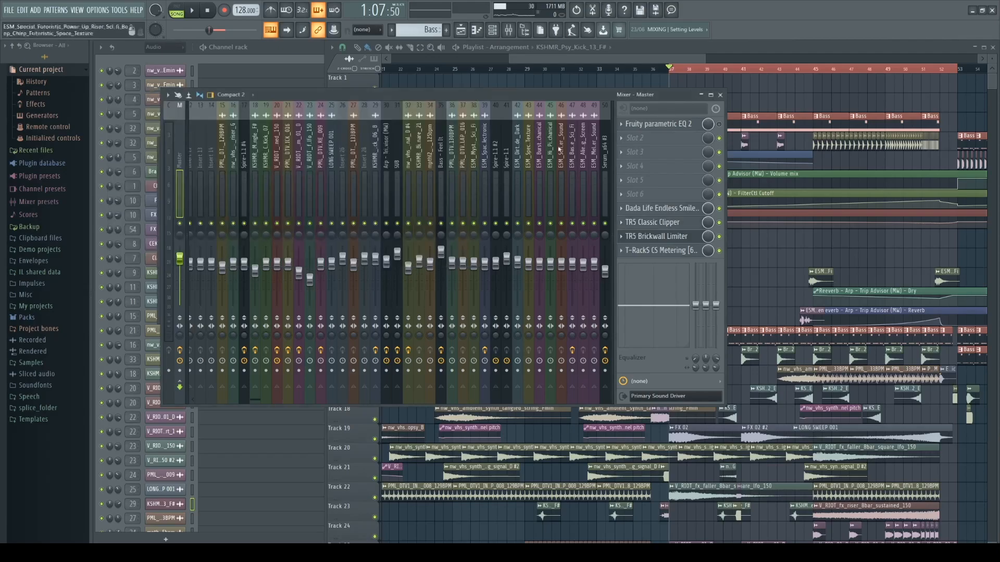
# - View Dada Life Endless Smile on the Master track, fine-tune the TR5 Classic Clipper's output to about 0.1 dB and close the mixer
pyautogui.click(647, 208)
pyautogui.click(425, 82)
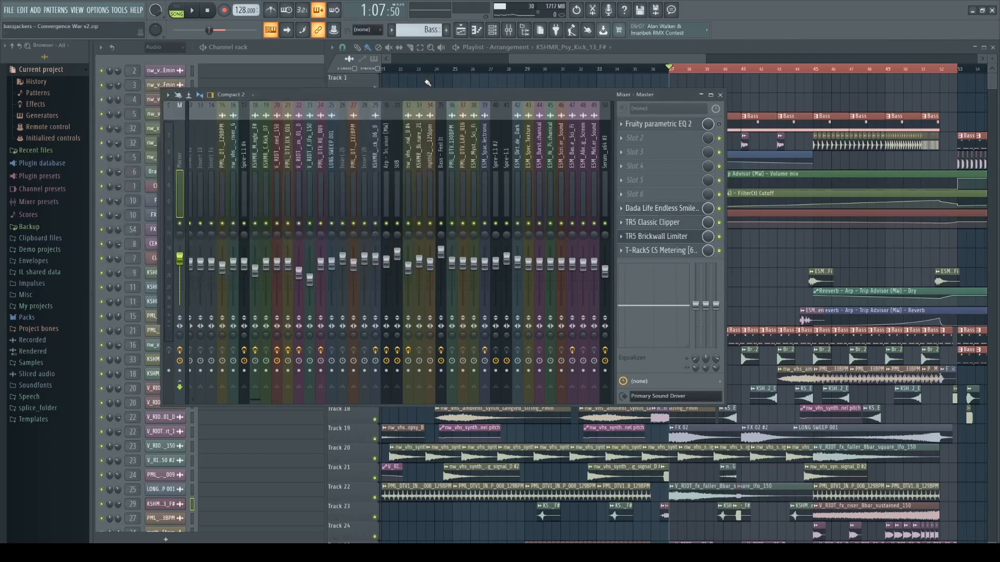
pyautogui.click(648, 223)
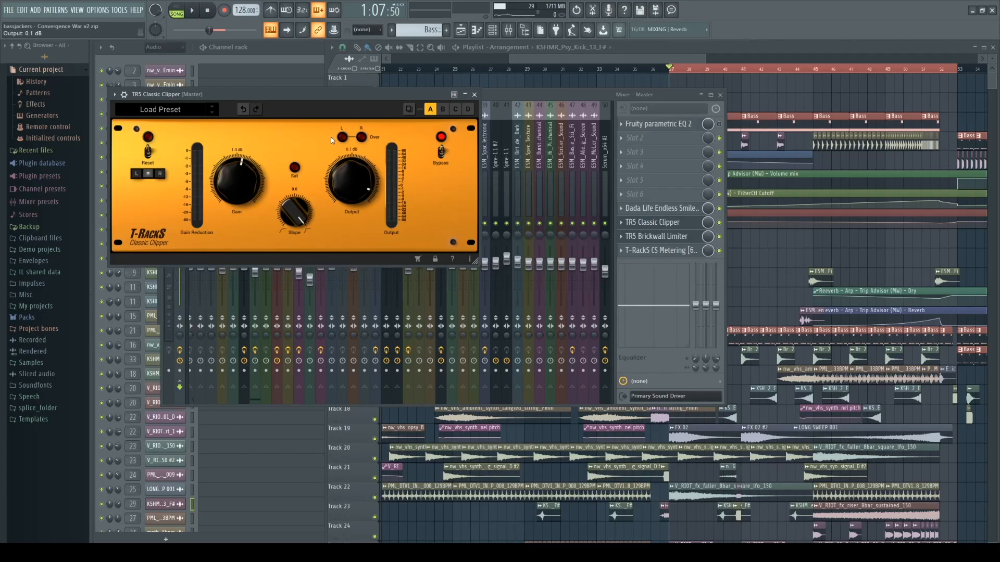
pyautogui.moveTo(354, 180); pyautogui.dragTo(354, 178)
pyautogui.click(474, 94)
pyautogui.click(721, 95)
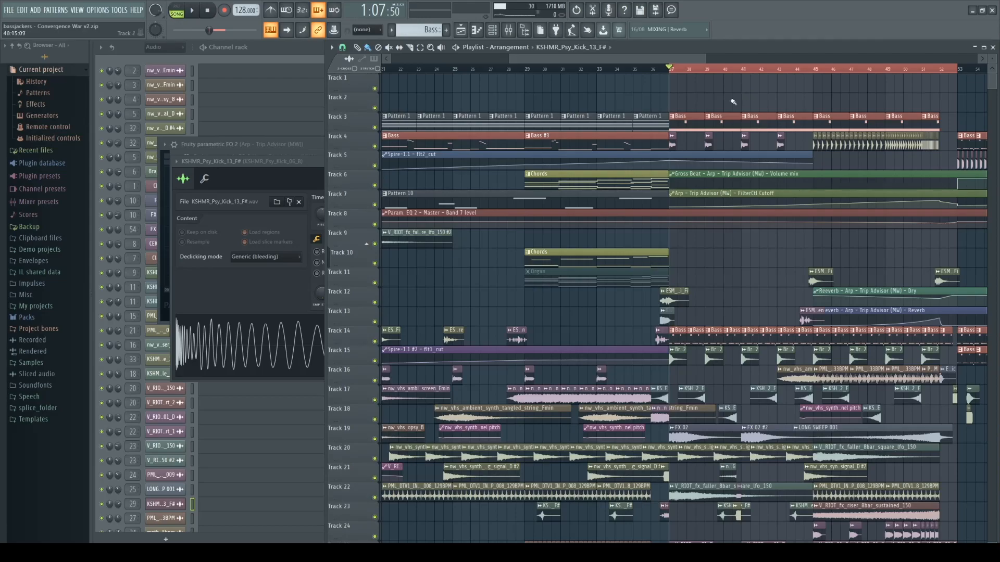
# - Clear the marked time range by moving the playback position to bar 17, and play the arrangement from there
pyautogui.scroll(-5, 744, 96)
pyautogui.scroll(3, 486, 96)
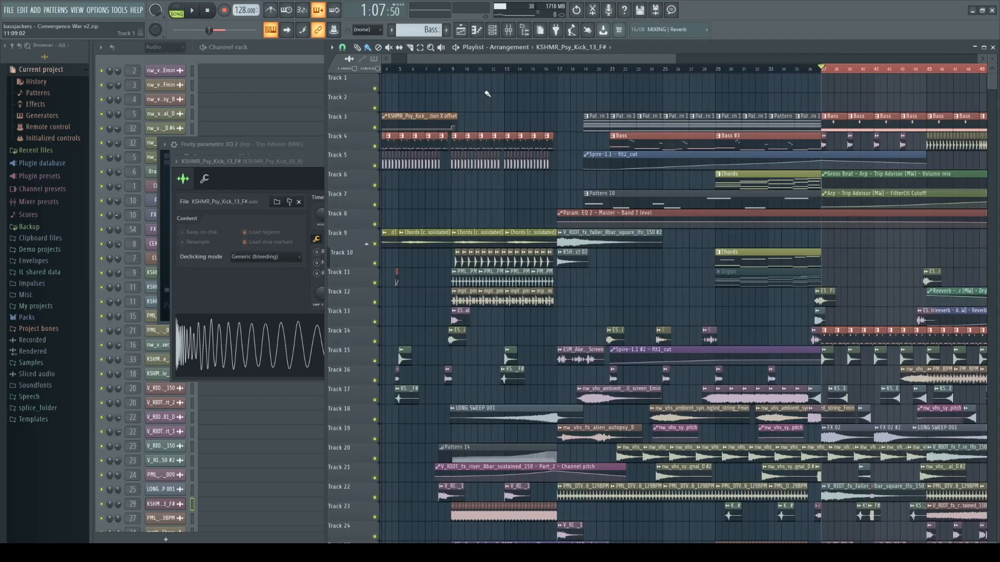
pyautogui.scroll(-3, 486, 94)
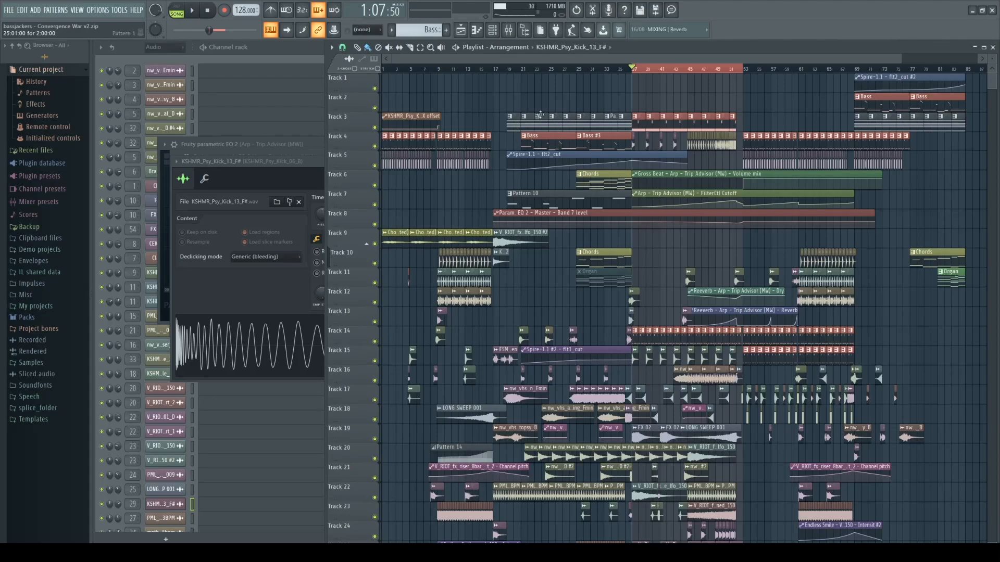
pyautogui.click(495, 68)
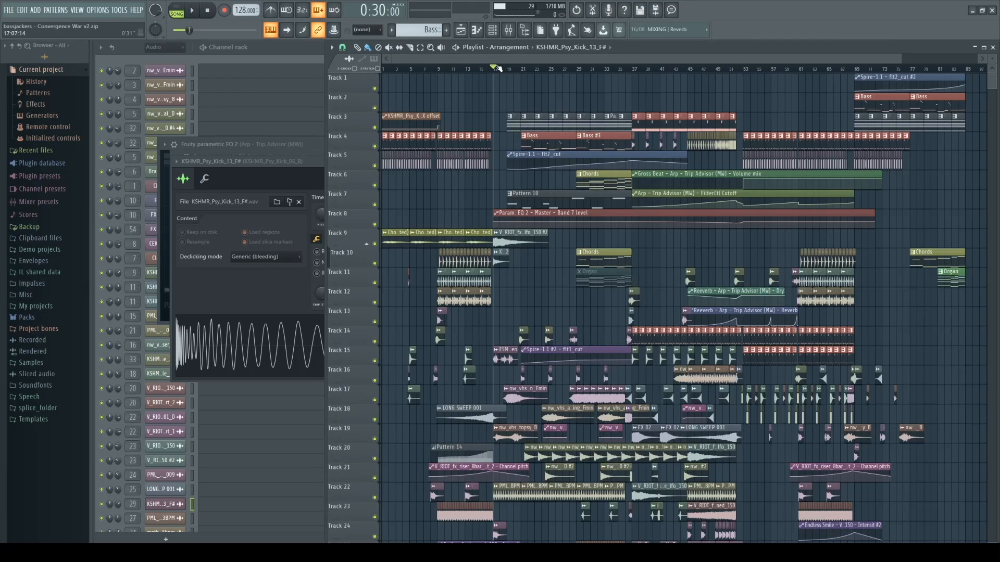
pyautogui.scroll(2, 518, 109)
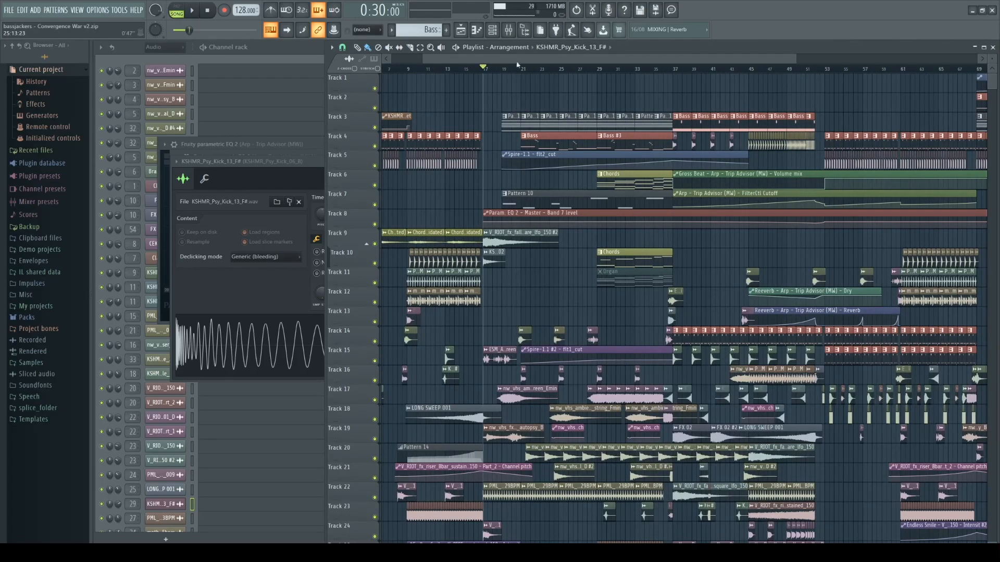
pyautogui.press('space')
pyautogui.scroll(3, 499, 144)
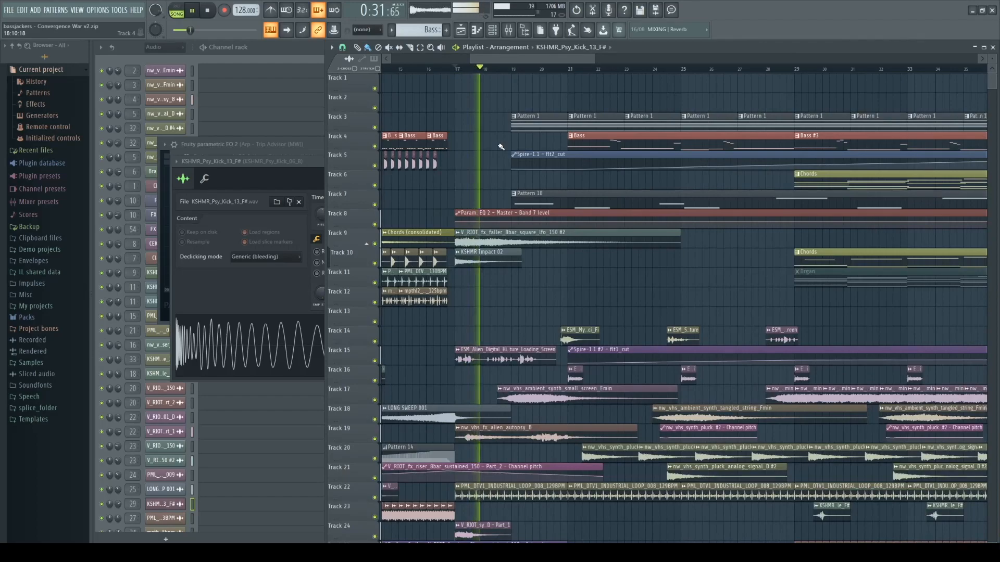
pyautogui.scroll(-3, 501, 146)
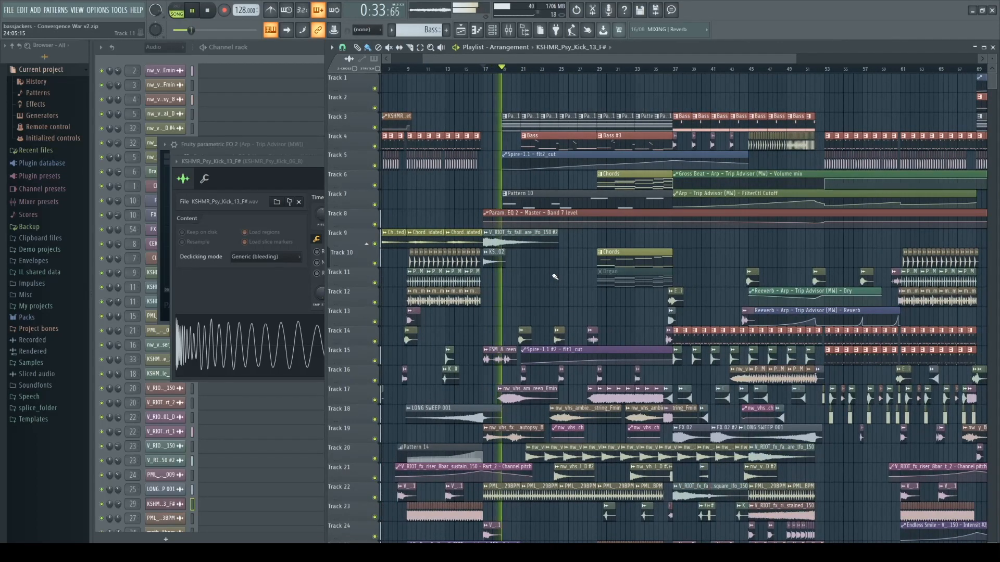
pyautogui.scroll(2, 553, 278)
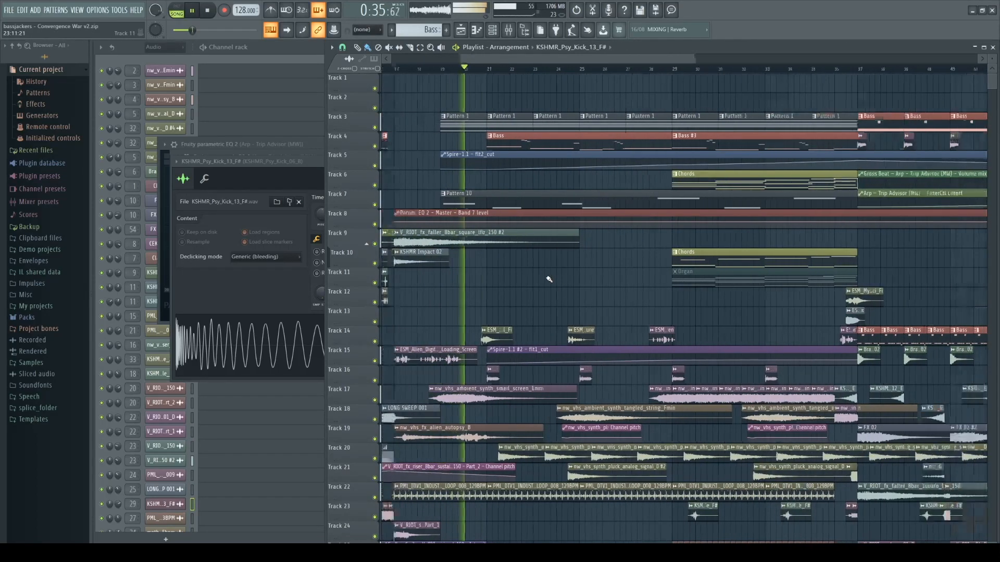
pyautogui.scroll(-2, 549, 279)
# - Close the kick sampler window and both Fruity Parametric EQ 2 windows in front of the channel rack
pyautogui.click(291, 145)
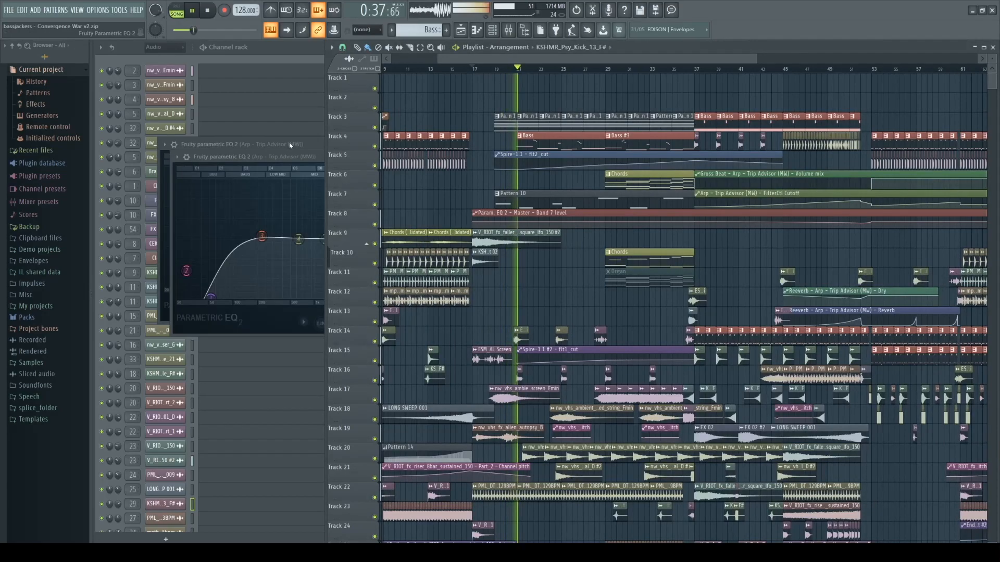
pyautogui.click(290, 145)
pyautogui.click(498, 145)
pyautogui.click(289, 158)
pyautogui.click(513, 156)
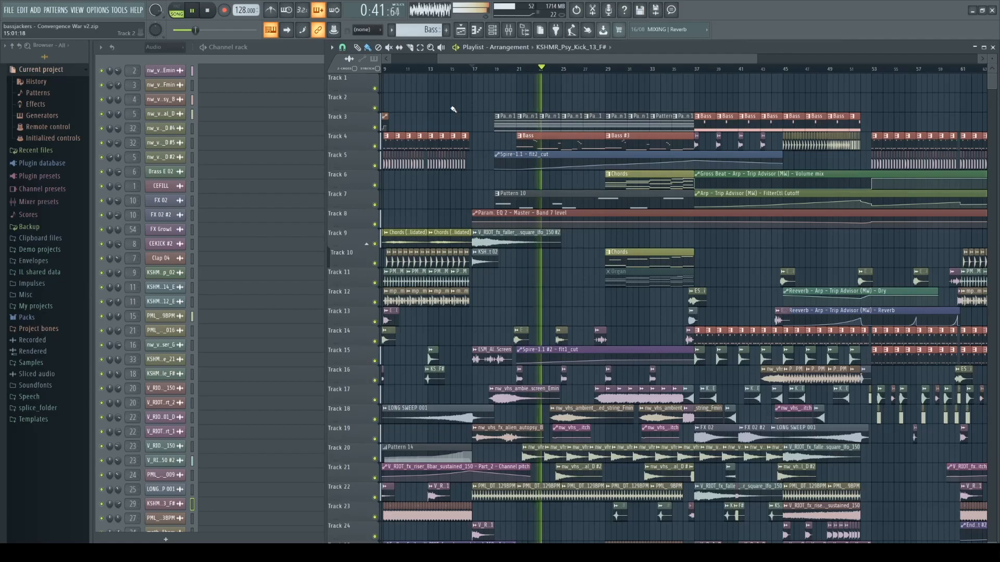
# - Examine the playlist tracks between bars 17 and 37 while the break plays, and stop playback
pyautogui.scroll(-3, 512, 229)
pyautogui.scroll(-3, 525, 308)
pyautogui.scroll(3, 525, 308)
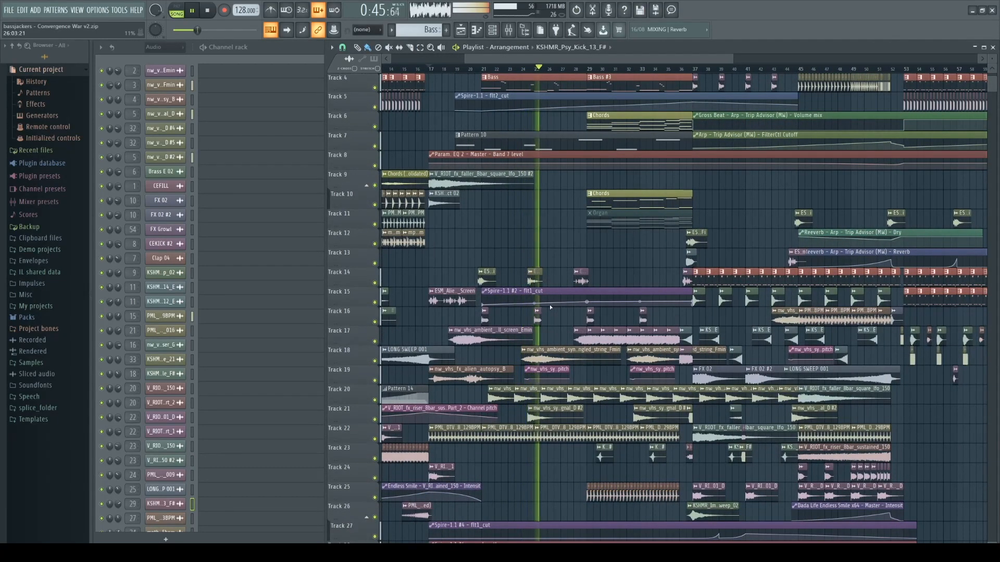
pyautogui.scroll(3, 640, 314)
pyautogui.scroll(-2, 634, 283)
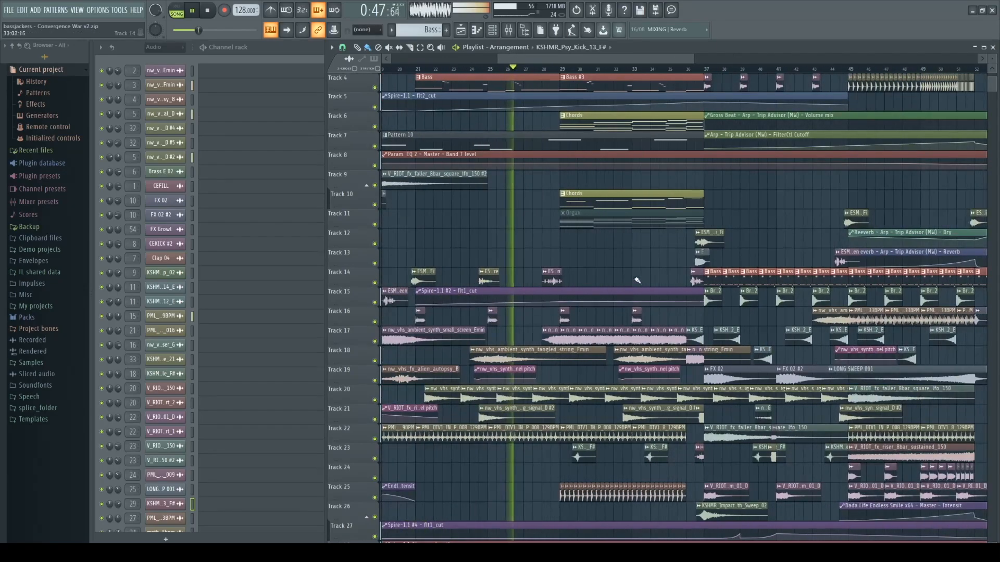
pyautogui.scroll(3, 637, 282)
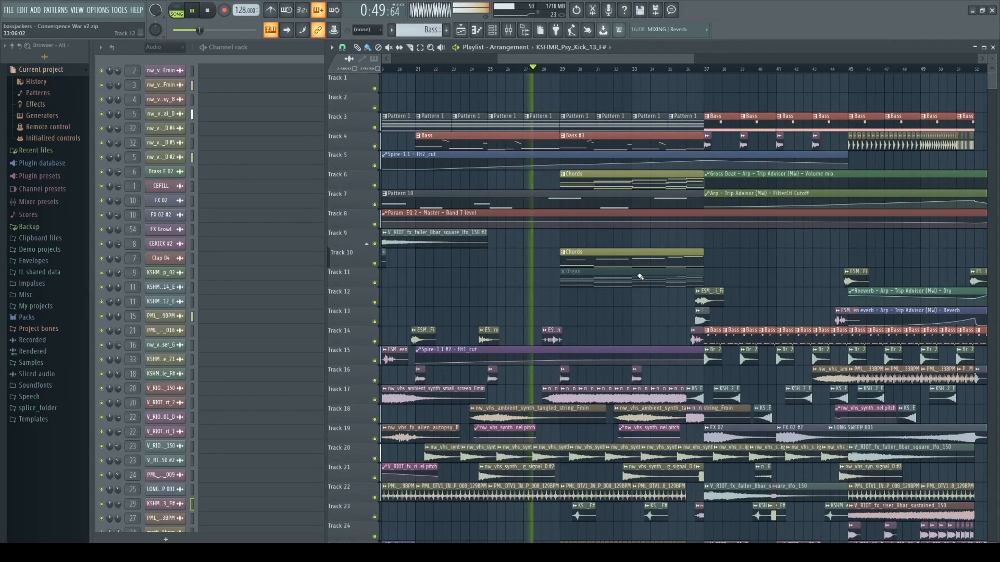
pyautogui.scroll(-1, 641, 277)
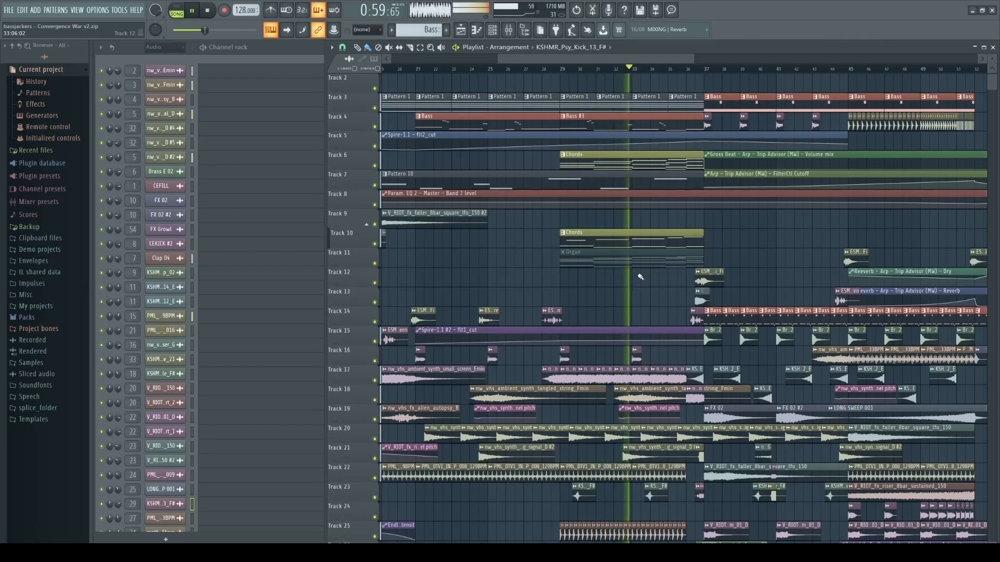
pyautogui.scroll(-1, 641, 277)
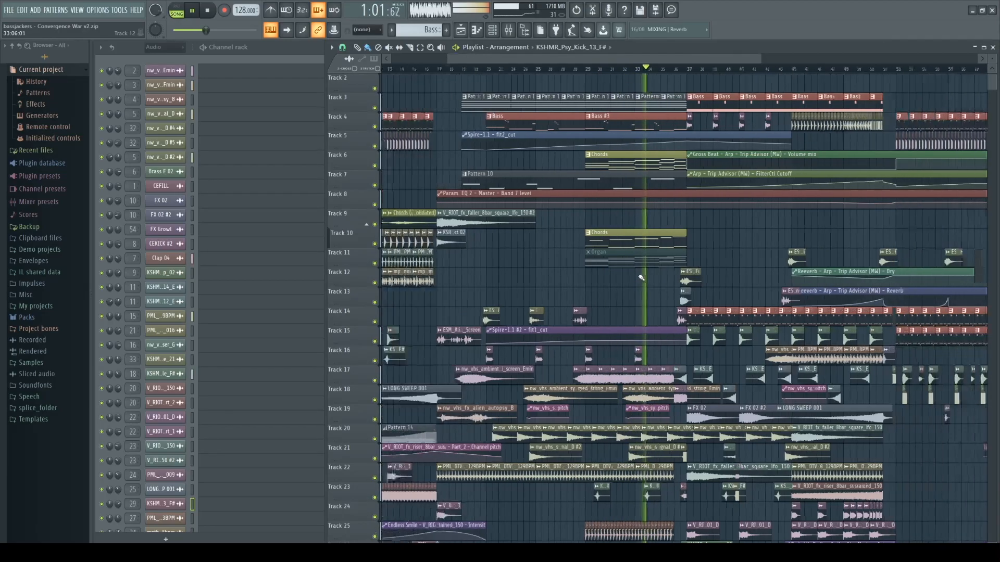
pyautogui.scroll(3, 703, 261)
pyautogui.scroll(-3, 703, 261)
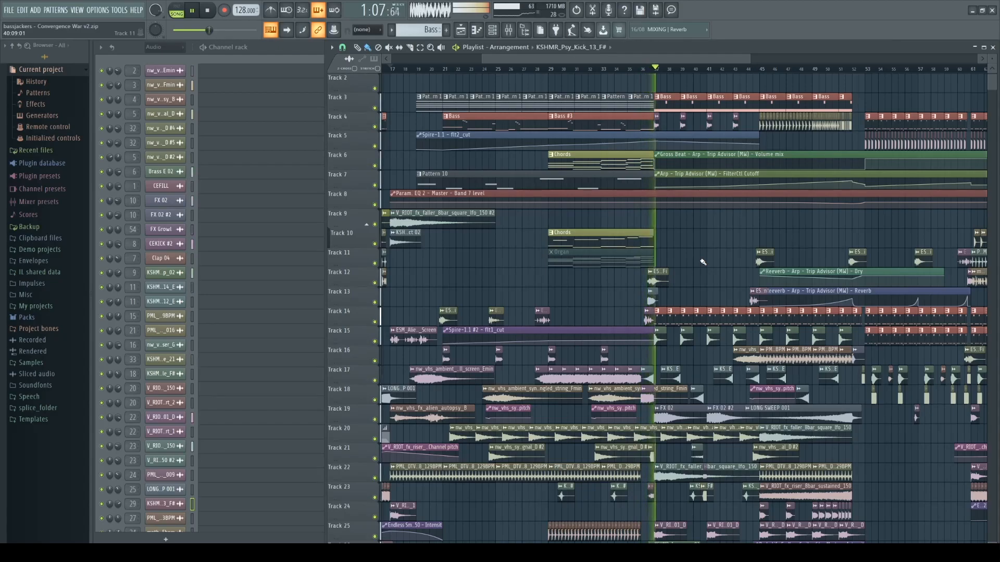
pyautogui.click(211, 10)
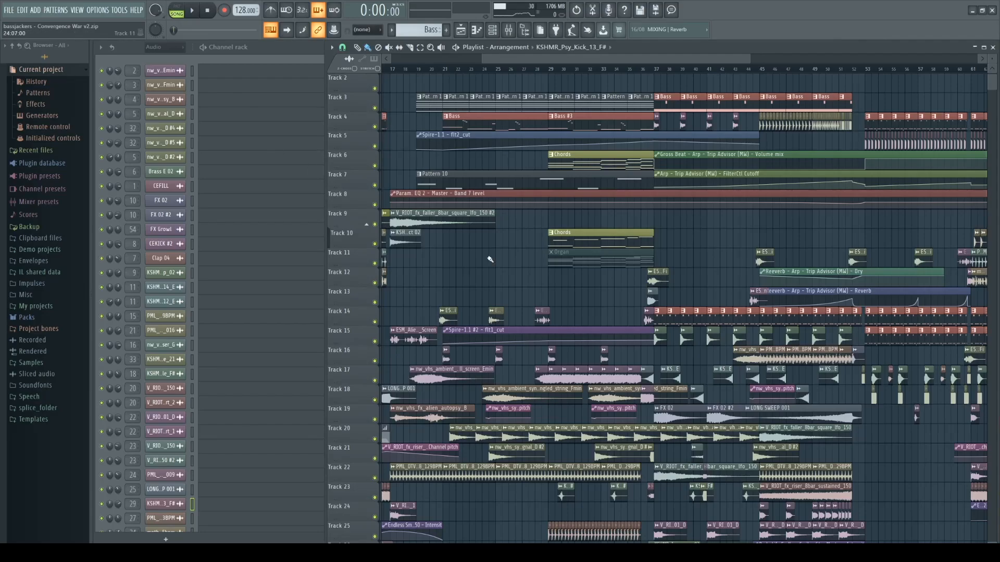
# - Open the PML_DTV1_INDUSTRIAL_LOOP_008_129BPM clip on Track 22, solo its mixer track 15 and return to the playlist
pyautogui.scroll(4, 418, 270)
pyautogui.scroll(-4, 429, 301)
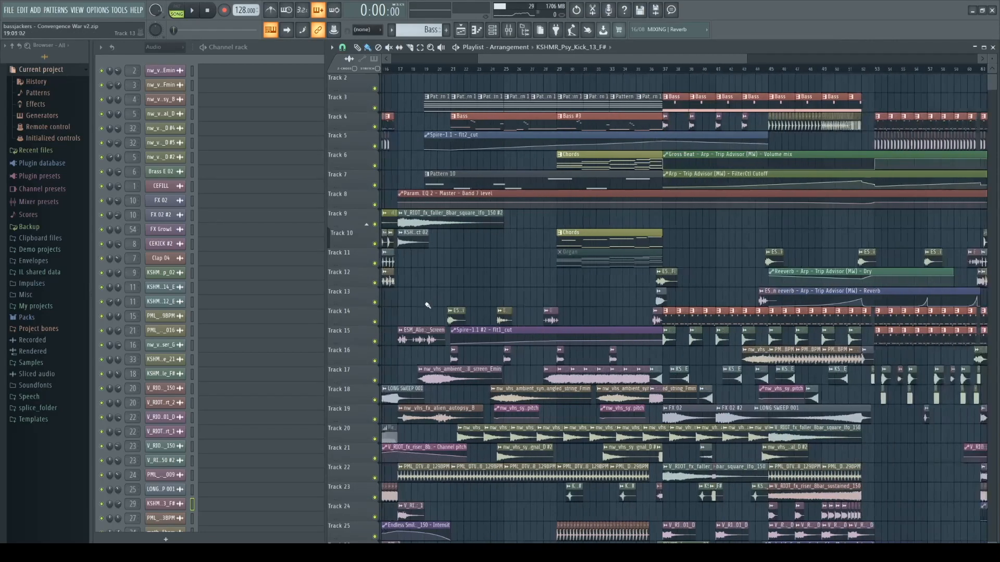
pyautogui.scroll(-2, 415, 331)
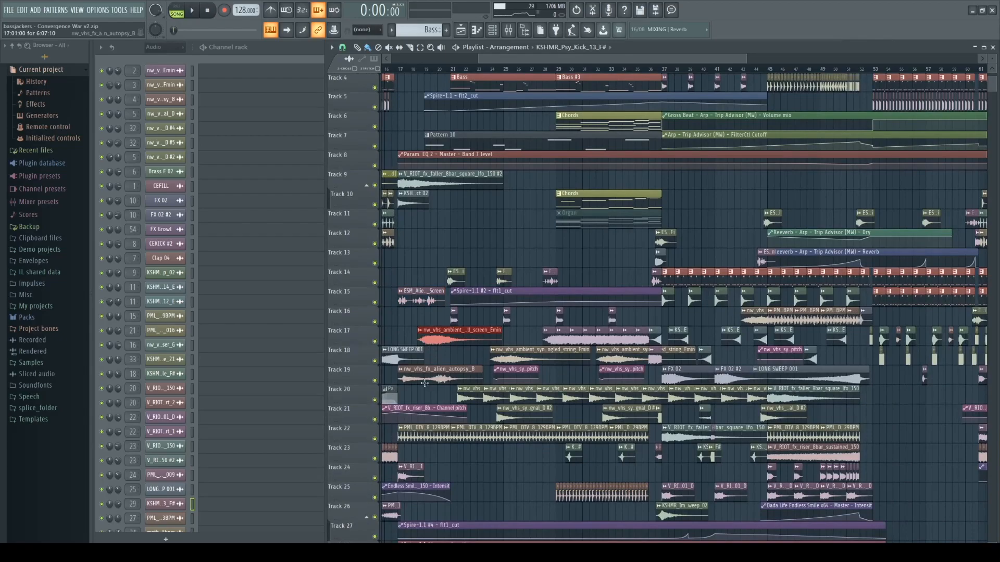
pyautogui.scroll(-14, 411, 401)
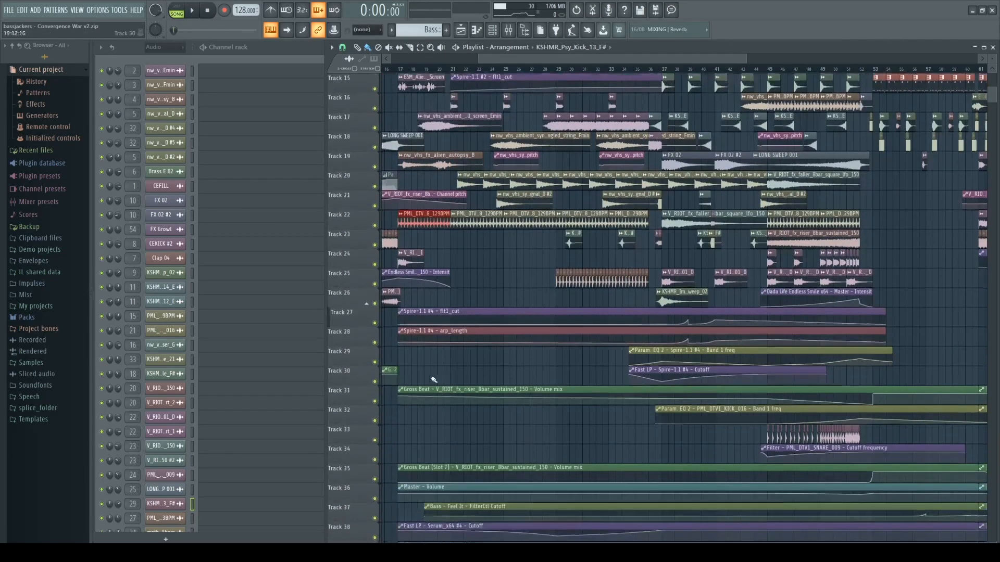
pyautogui.scroll(13, 403, 400)
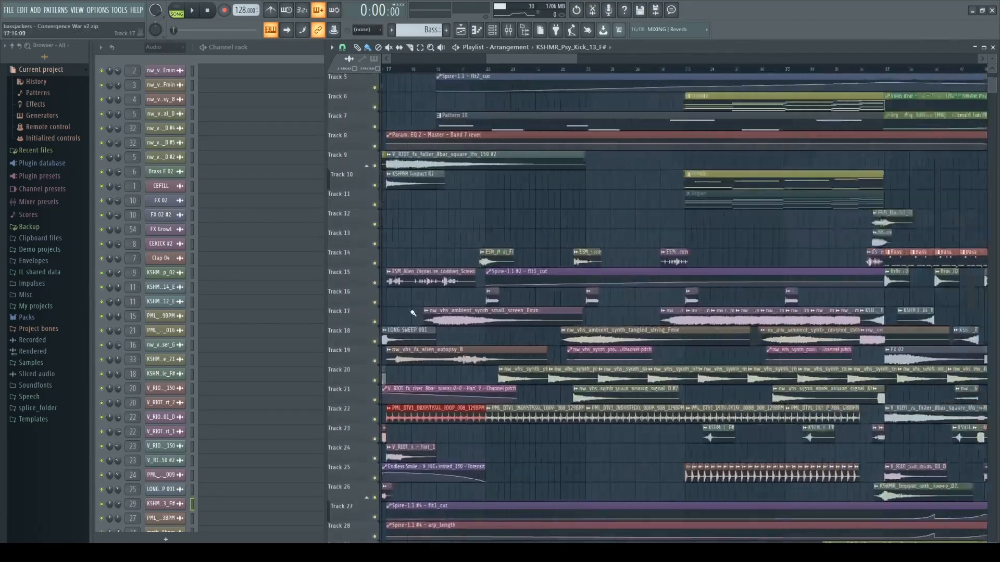
pyautogui.scroll(5, 400, 359)
pyautogui.doubleClick(417, 415)
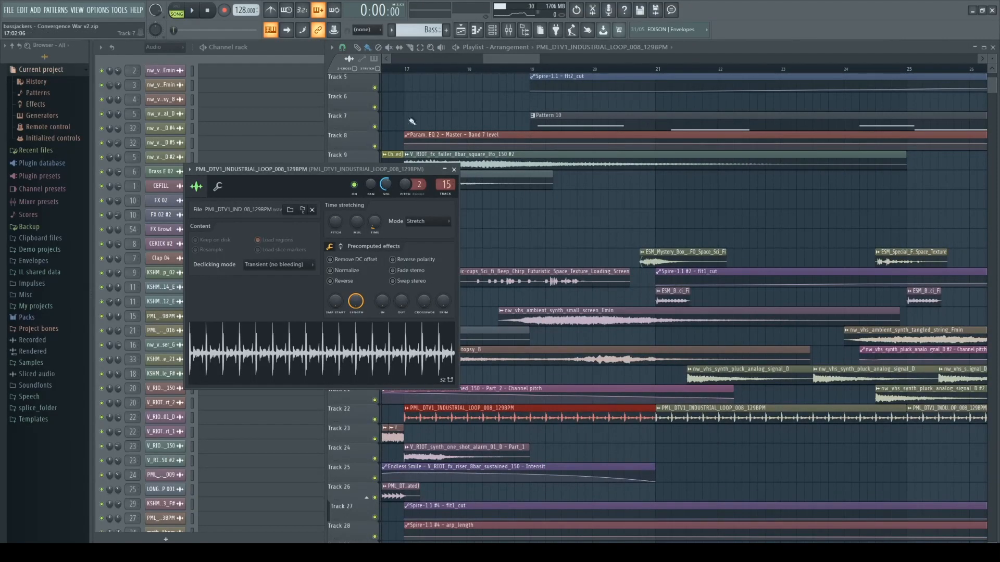
pyautogui.click(444, 185)
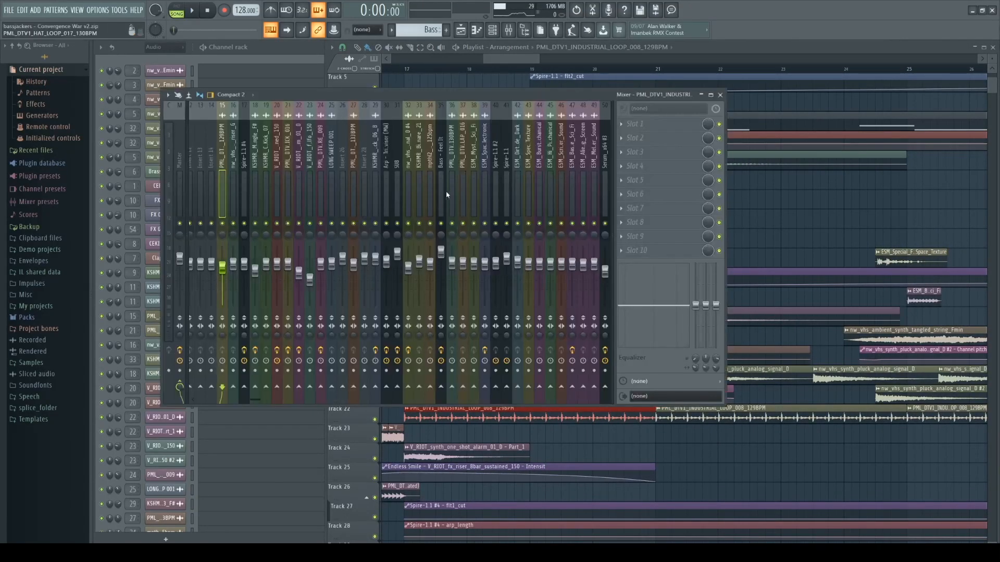
pyautogui.rightClick(222, 224)
pyautogui.click(785, 220)
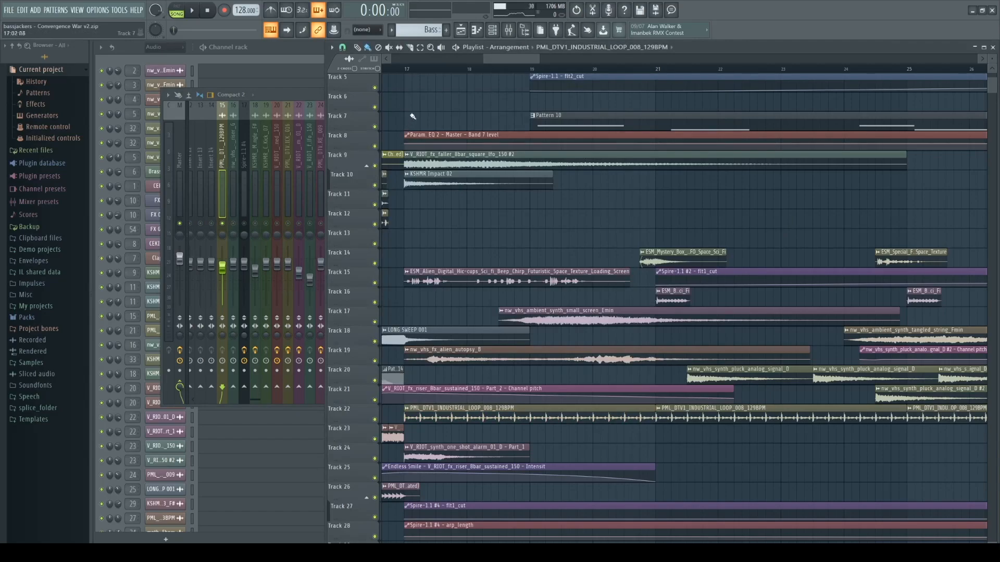
# - Play the soloed industrial loop from bar 17 while viewing its channel settings, closing them and stopping playback
pyautogui.click(406, 71)
pyautogui.press('space')
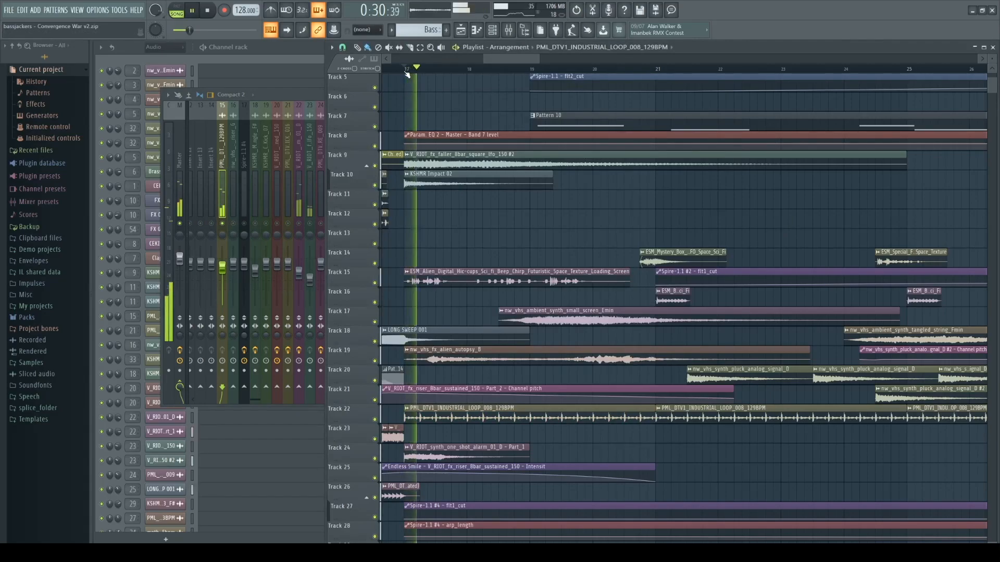
pyautogui.doubleClick(464, 420)
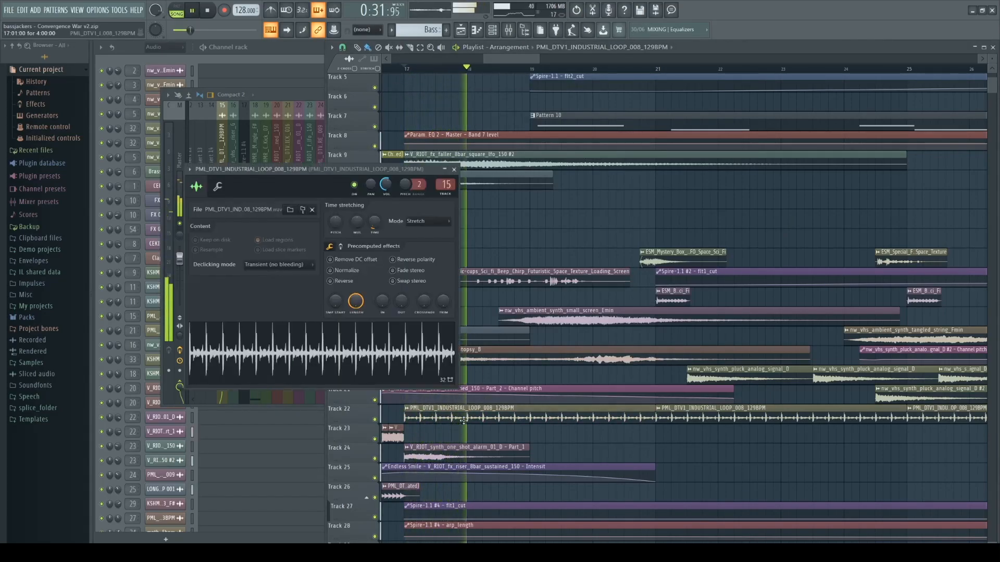
pyautogui.click(219, 187)
pyautogui.click(198, 186)
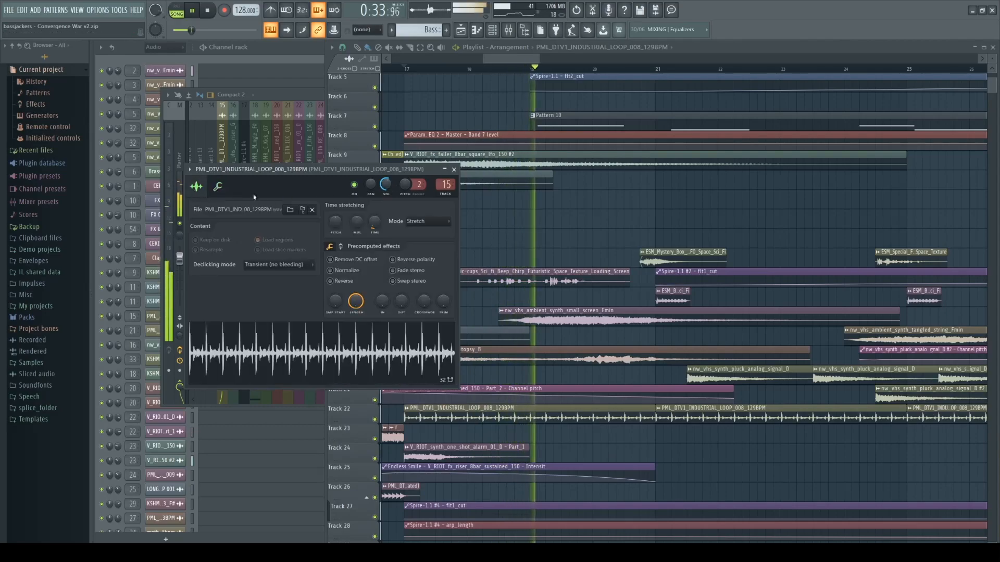
pyautogui.click(454, 169)
pyautogui.press('space')
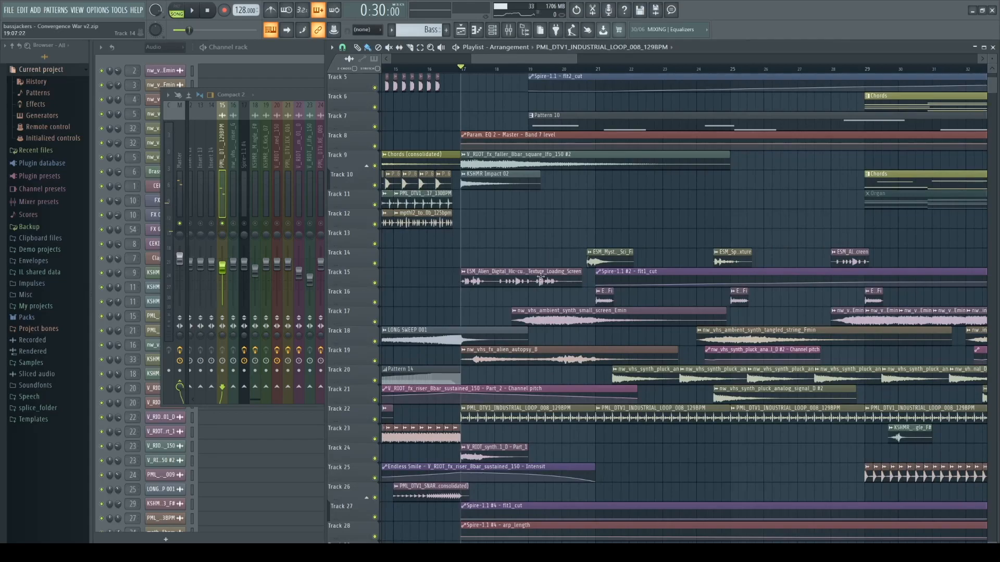
# - Audition the clips at bar 17 by soloing playlist Track 19 and playing it, and doing the same for Track 15
pyautogui.rightClick(375, 361)
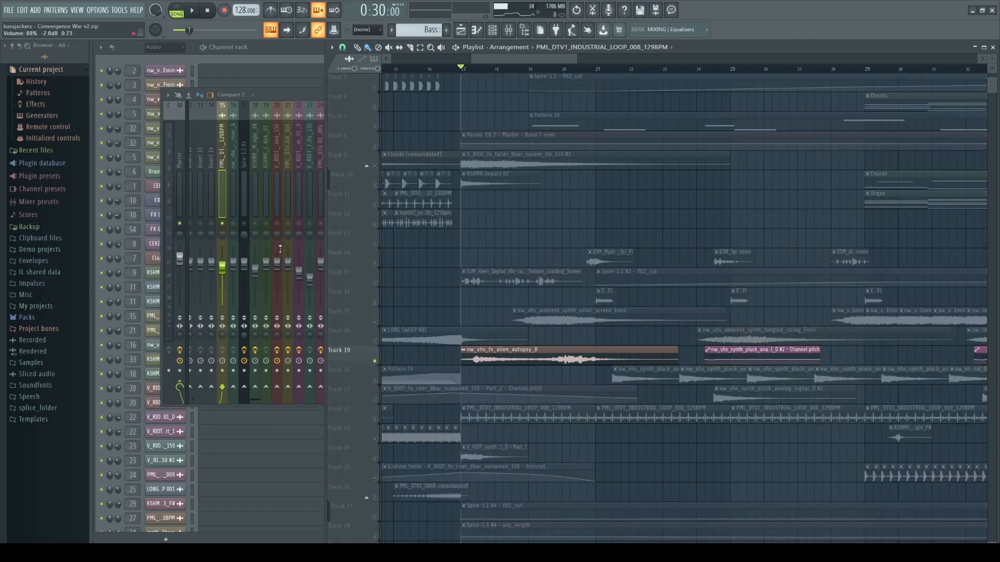
pyautogui.press('space')
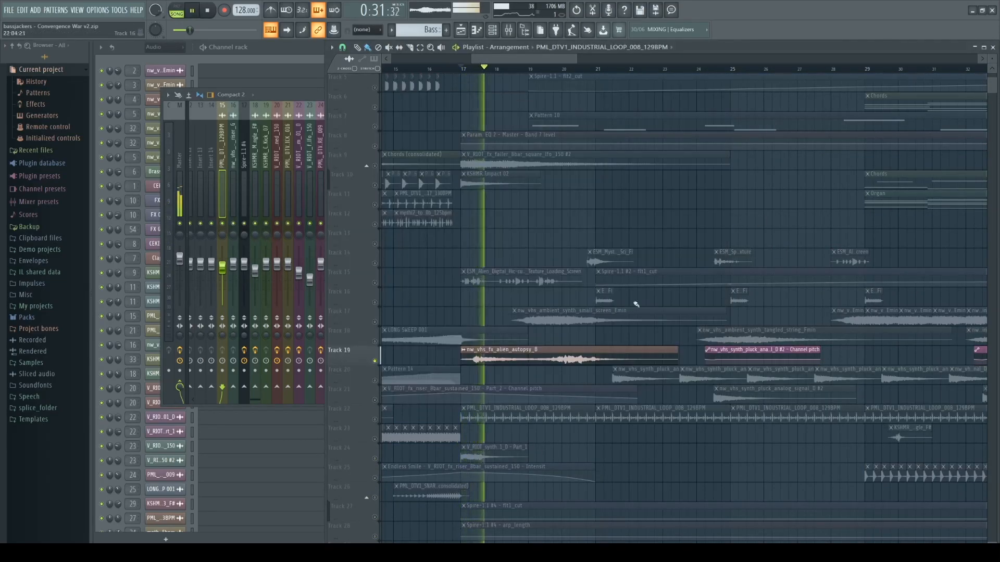
pyautogui.rightClick(375, 283)
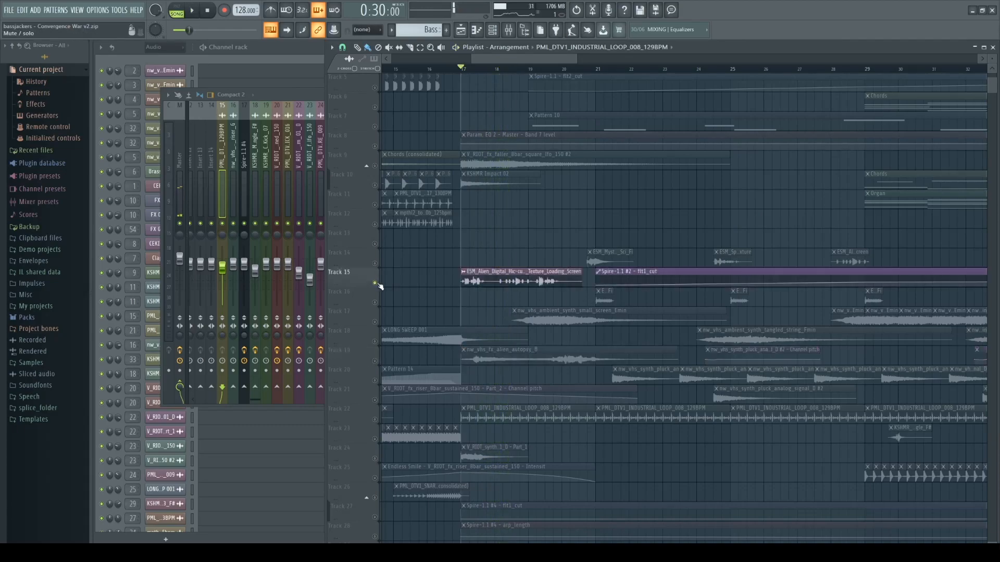
pyautogui.scroll(4, 564, 270)
pyautogui.press('space')
pyautogui.scroll(-4, 495, 172)
pyautogui.scroll(5, 607, 172)
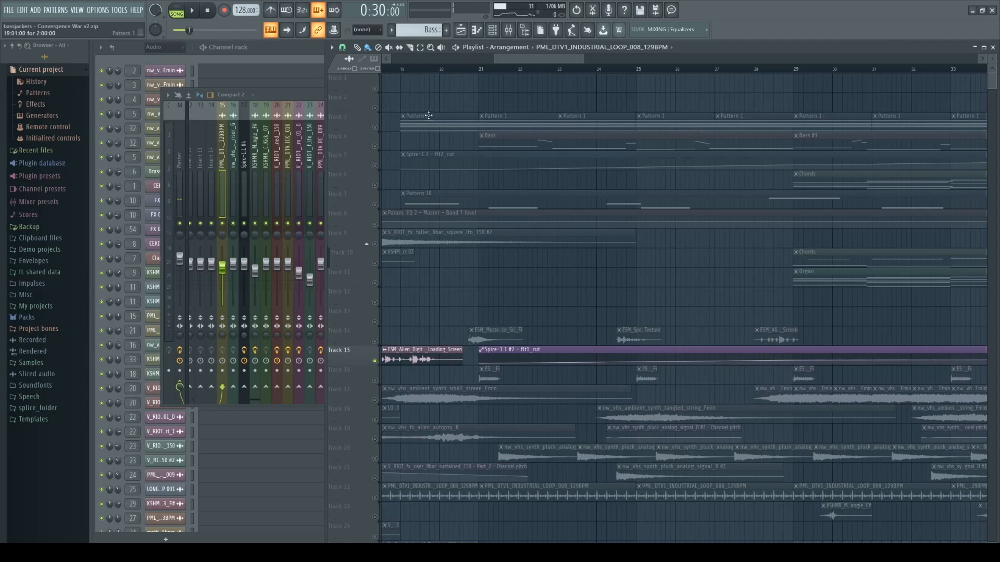
# - View the notes of Pattern 1 on Track 3, and select its first clip with the playback position at bar 19
pyautogui.click(426, 114)
pyautogui.click(724, 94)
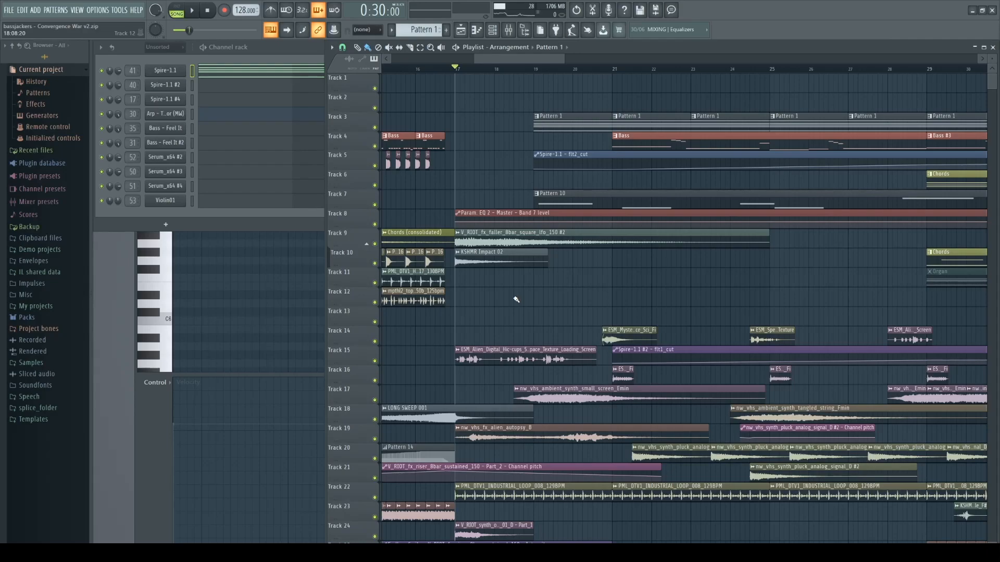
pyautogui.scroll(-1, 507, 282)
pyautogui.scroll(4, 530, 177)
pyautogui.click(527, 71)
pyautogui.click(584, 125)
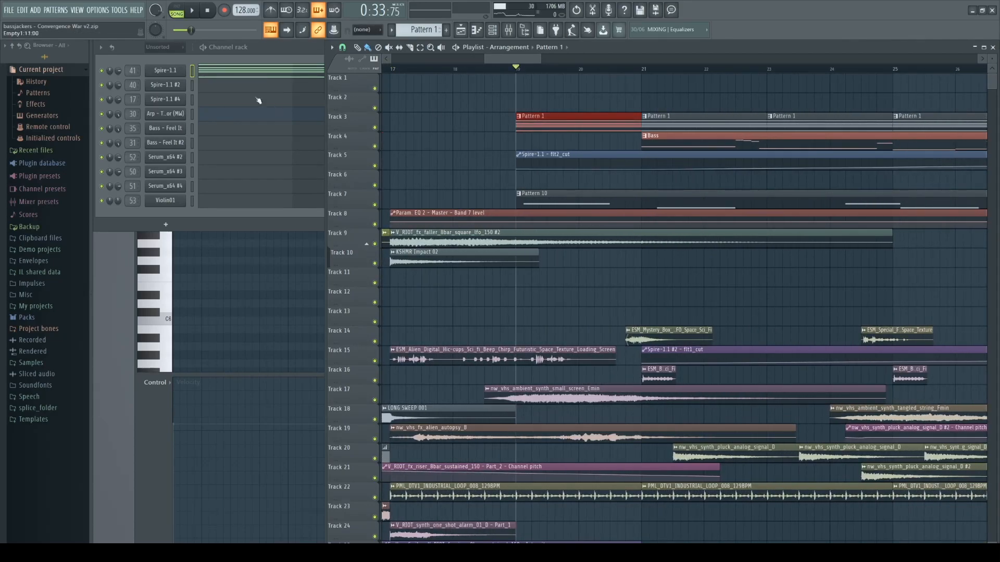
# - Open the Spire-1.1 instrument used by Pattern 1 and show its mixer track 41
pyautogui.click(171, 73)
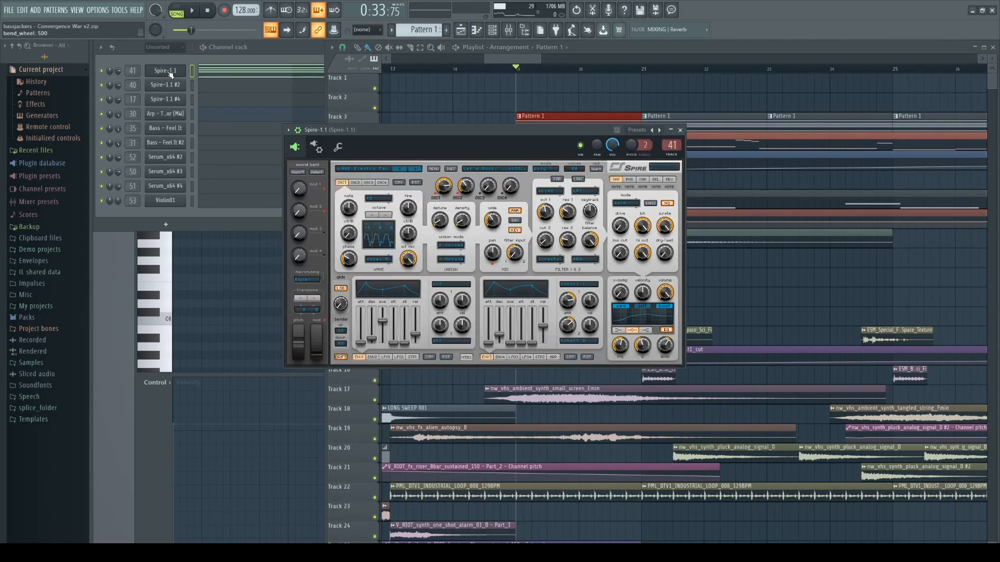
pyautogui.doubleClick(672, 145)
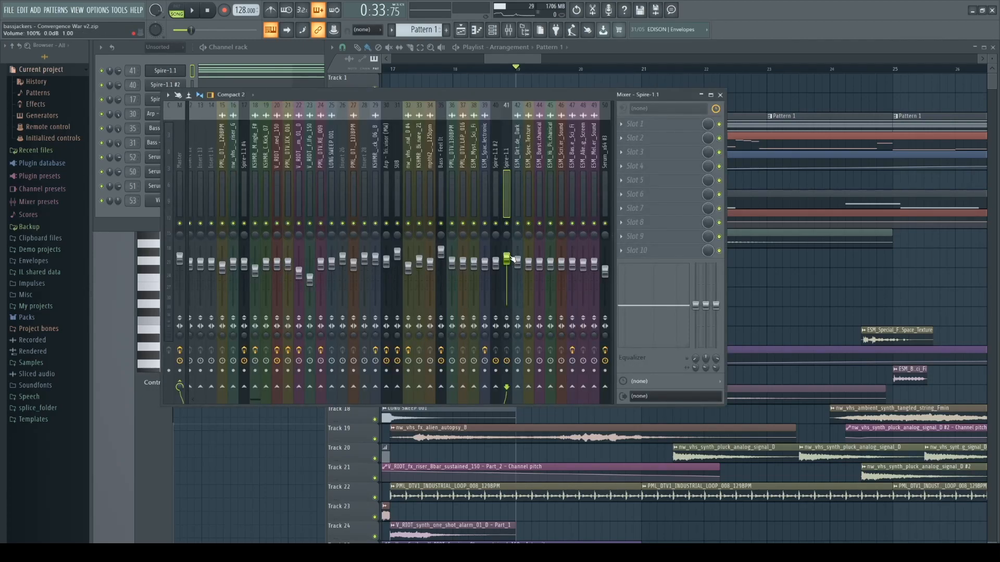
# - Play the arrangement from bar 19 and open the notes of Pattern 1 on Track 3, stopping playback
pyautogui.click(721, 94)
pyautogui.press('space')
pyautogui.doubleClick(543, 118)
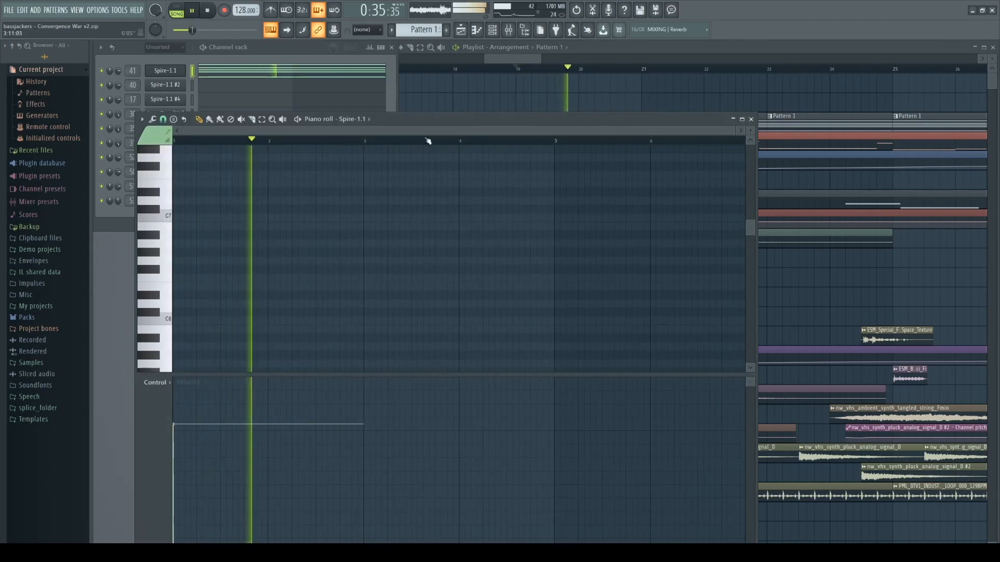
pyautogui.press('space')
# - Solo mixer track 41 of Spire-1.1 and audition Pattern 1 from bar 19, stopping playback at the end
pyautogui.rightClick(457, 92)
pyautogui.click(234, 81)
pyautogui.press('F9')
pyautogui.rightClick(508, 225)
pyautogui.rightClick(743, 99)
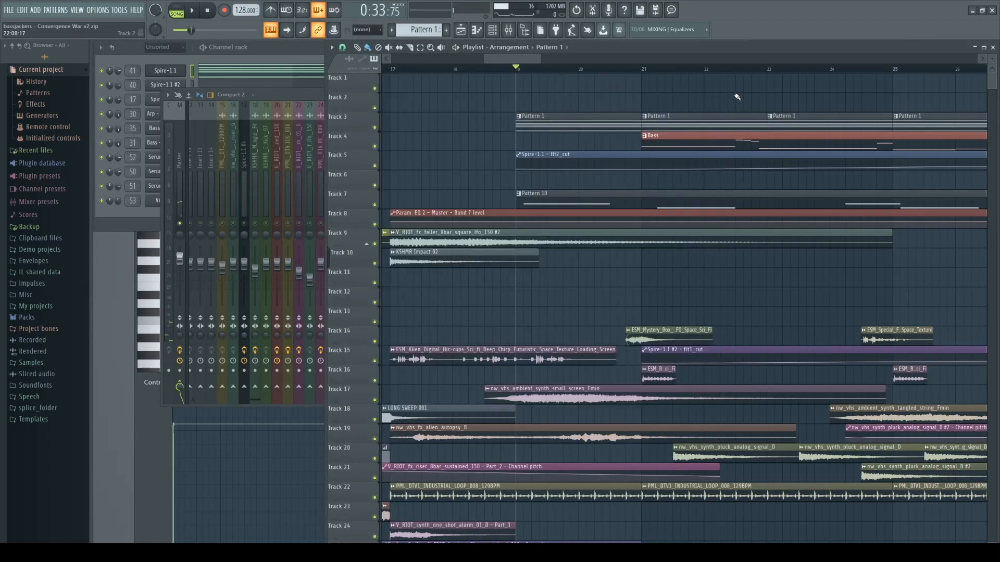
pyautogui.press('space')
pyautogui.click(300, 97)
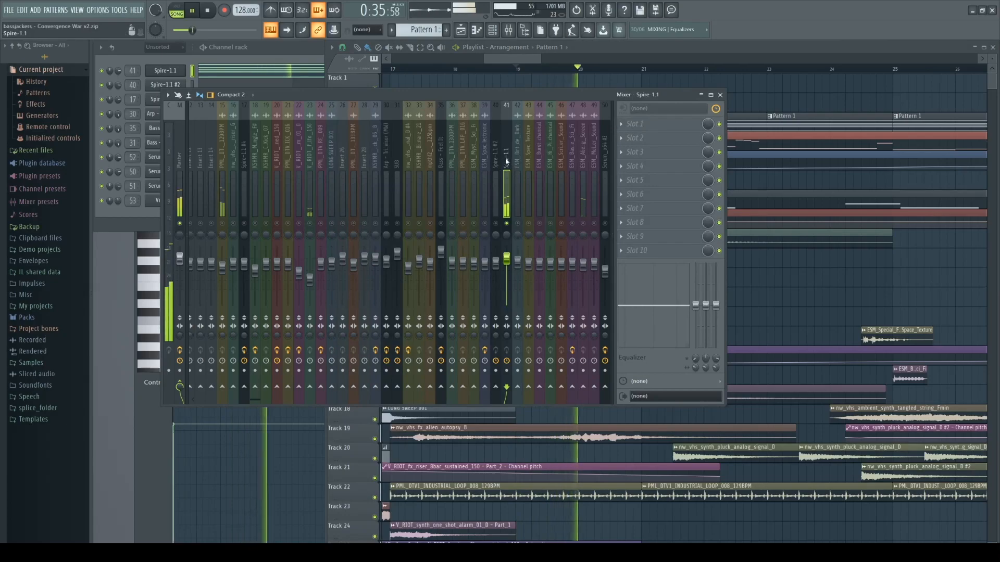
pyautogui.rightClick(763, 86)
pyautogui.scroll(-5, 527, 135)
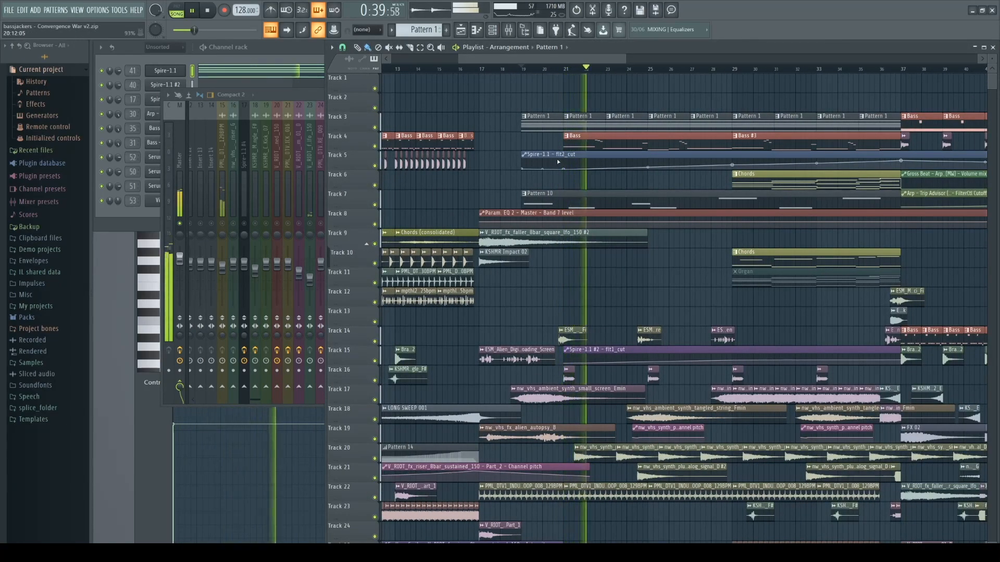
pyautogui.click(207, 10)
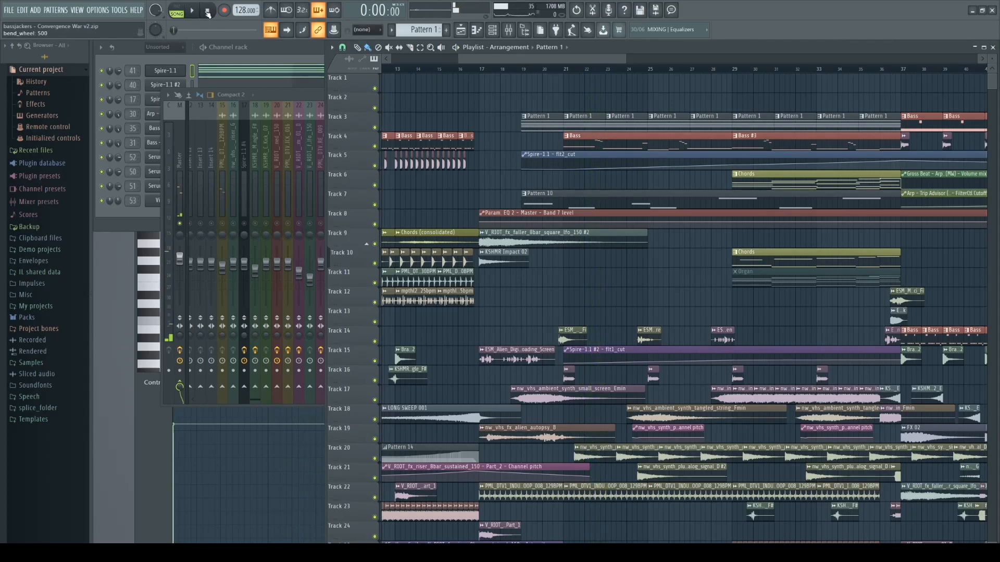
# - Select the Spire-1.1 flt2_cut automation on Track 5 and play from bar 25 with the Spire-1.1 instrument open, closing it after stopping
pyautogui.click(599, 166)
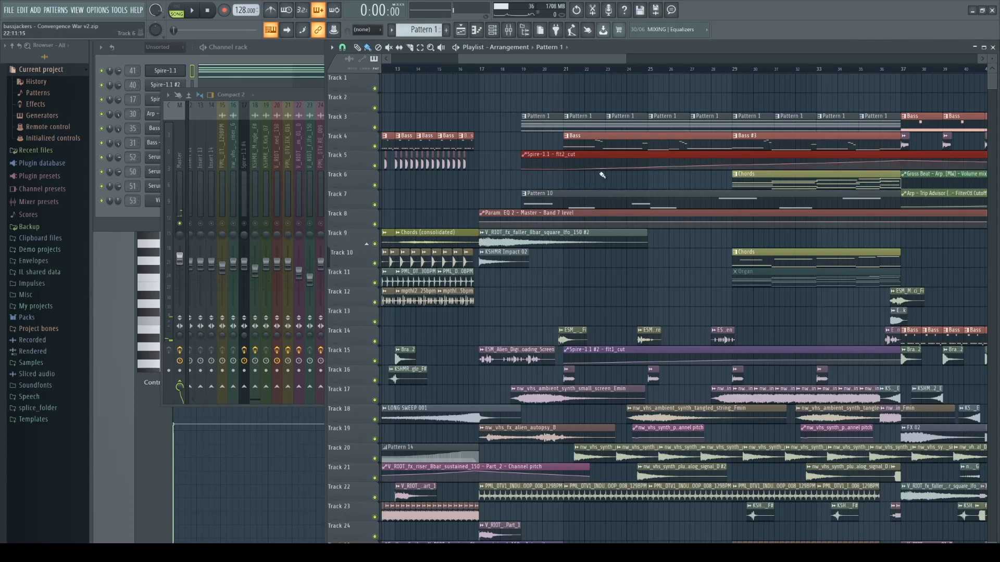
pyautogui.click(180, 71)
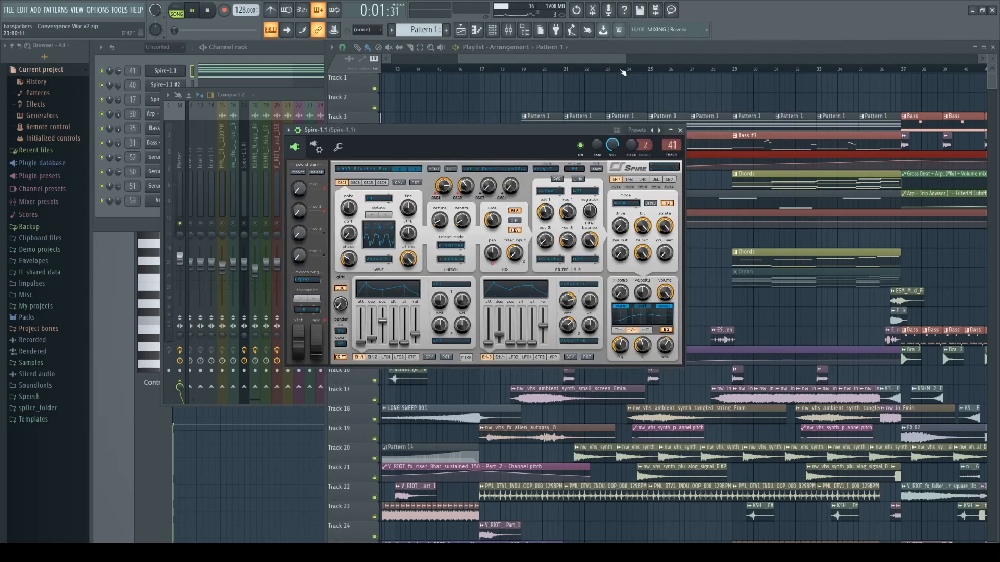
pyautogui.click(648, 72)
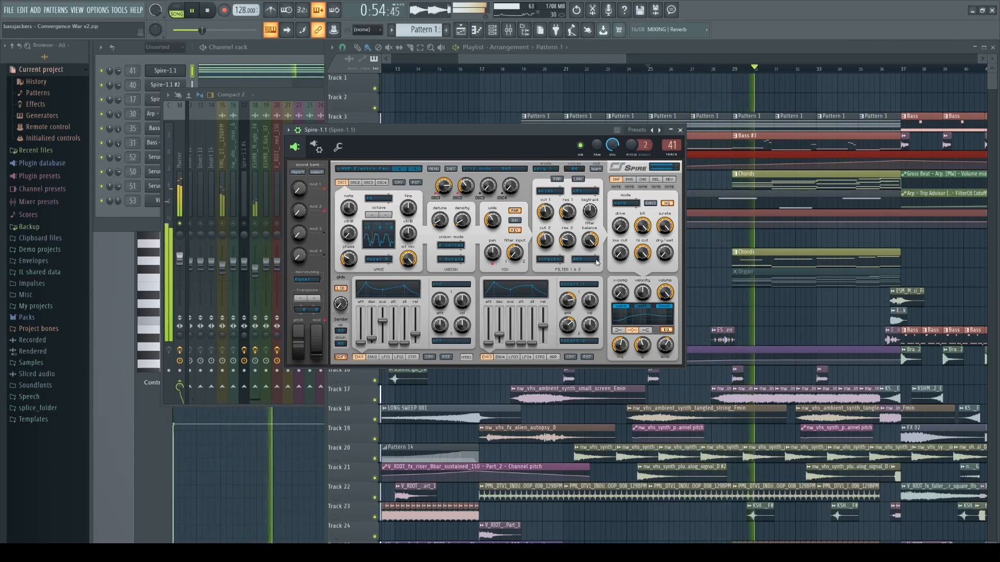
pyautogui.click(208, 11)
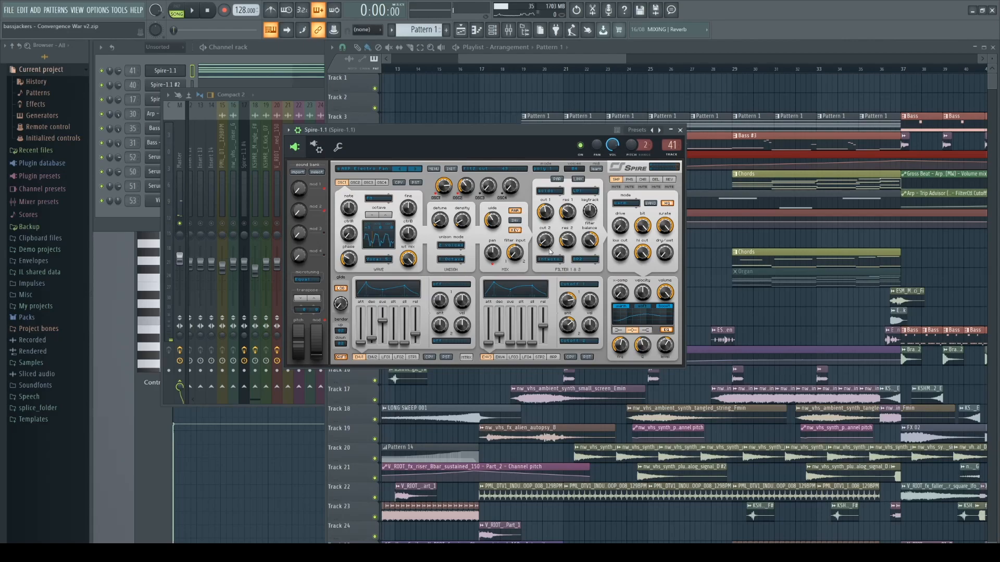
pyautogui.click(679, 130)
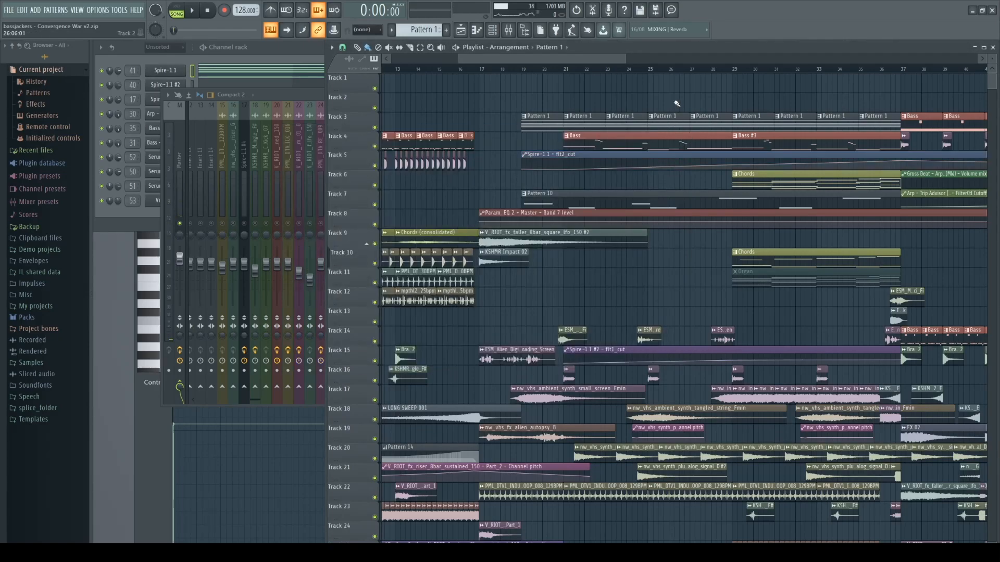
# - View the chord notes of Pattern 1 on Track 3 in the piano roll and close it
pyautogui.scroll(-2, 619, 100)
pyautogui.scroll(2, 617, 96)
pyautogui.doubleClick(512, 122)
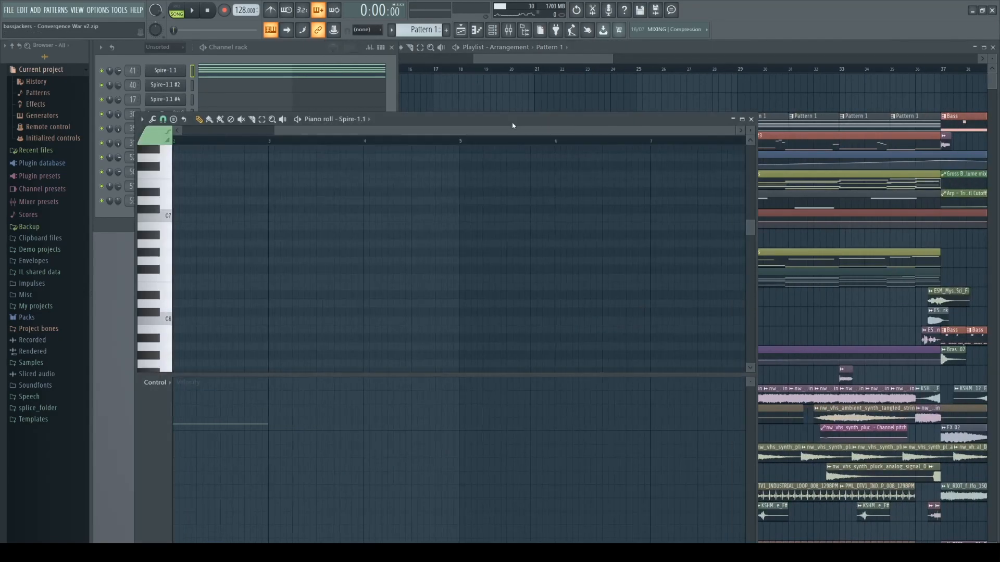
pyautogui.scroll(-5, 292, 248)
pyautogui.scroll(1, 292, 246)
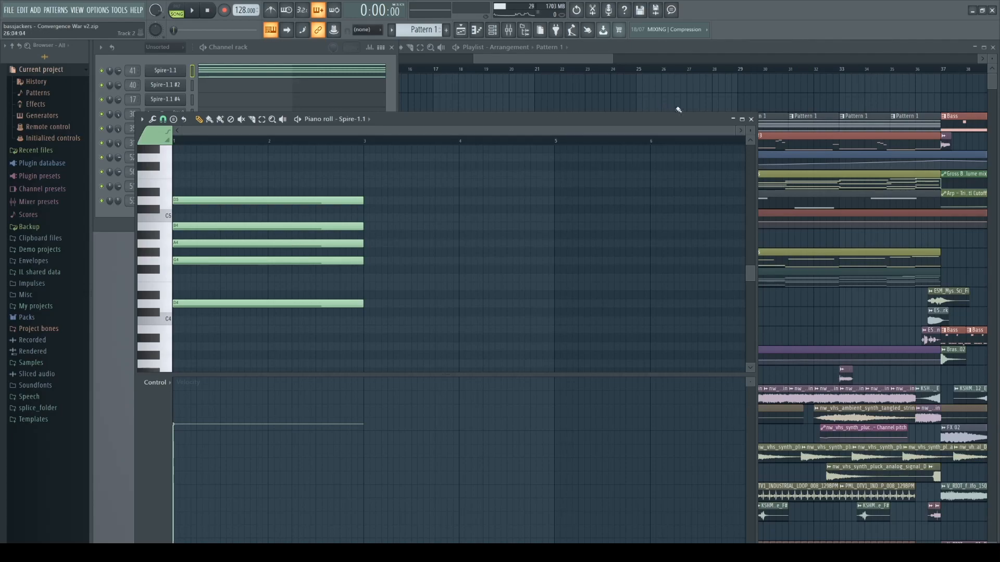
pyautogui.click(750, 119)
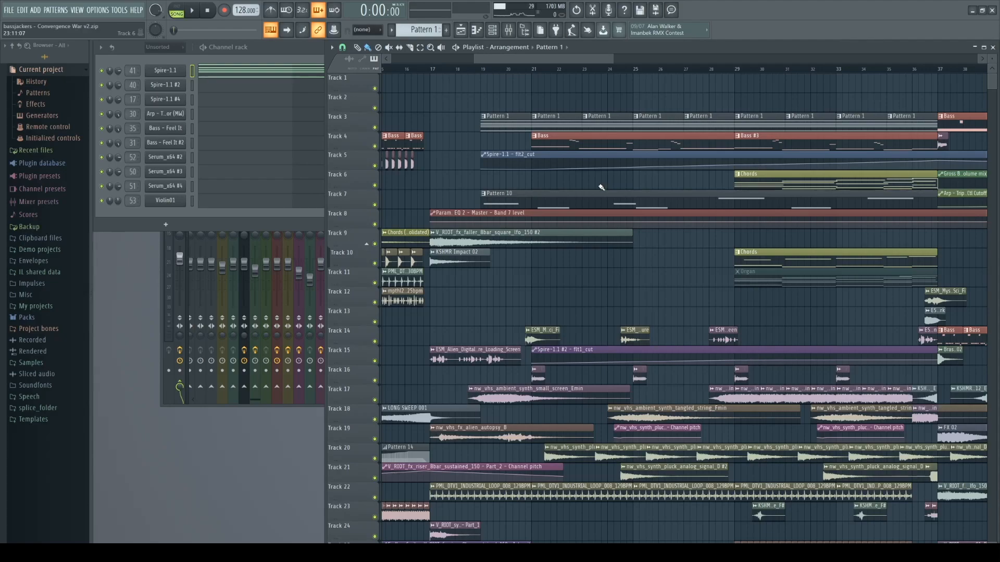
# - View the notes of the Bass pattern on Track 4 and briefly play the pattern on its own
pyautogui.doubleClick(558, 146)
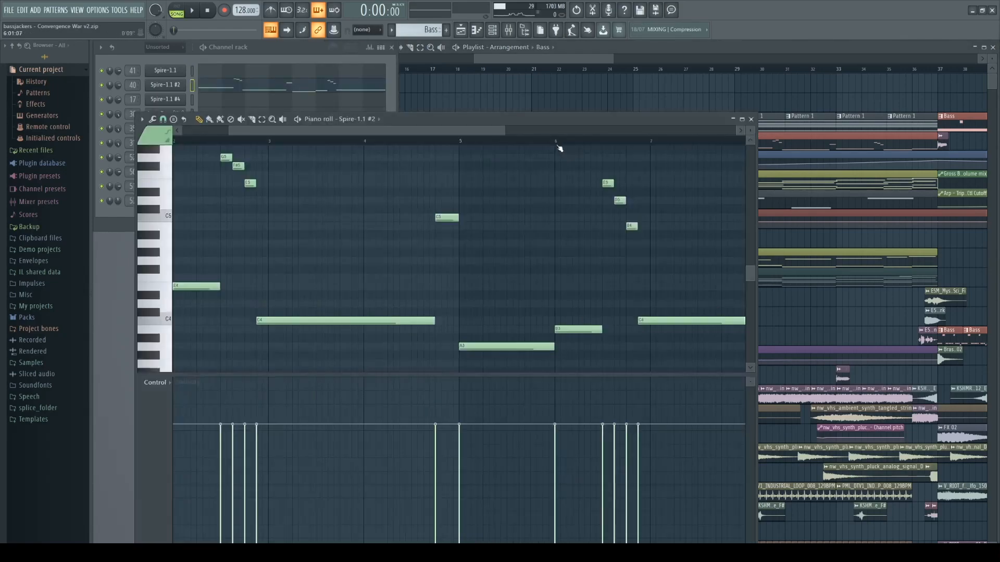
pyautogui.click(519, 99)
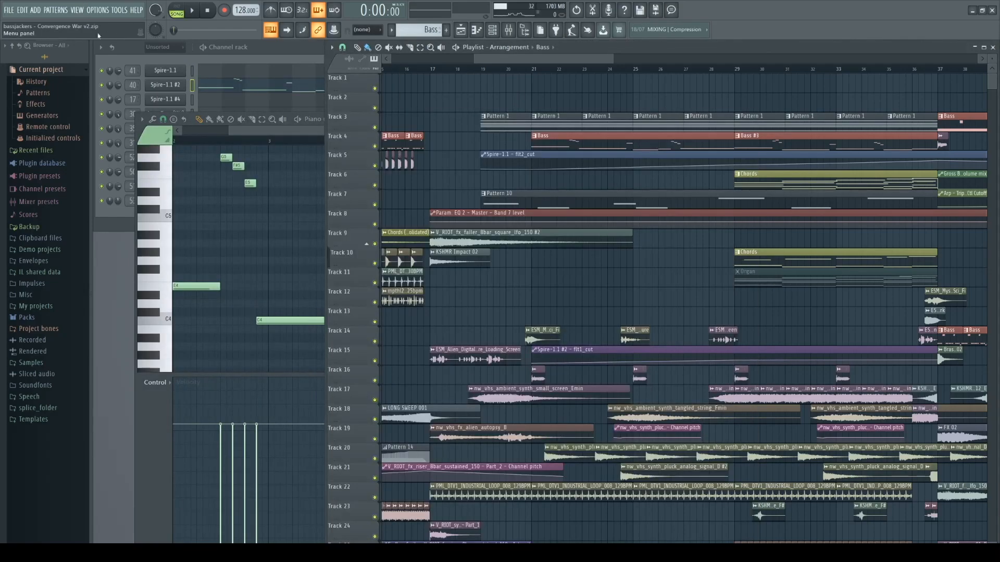
pyautogui.click(242, 57)
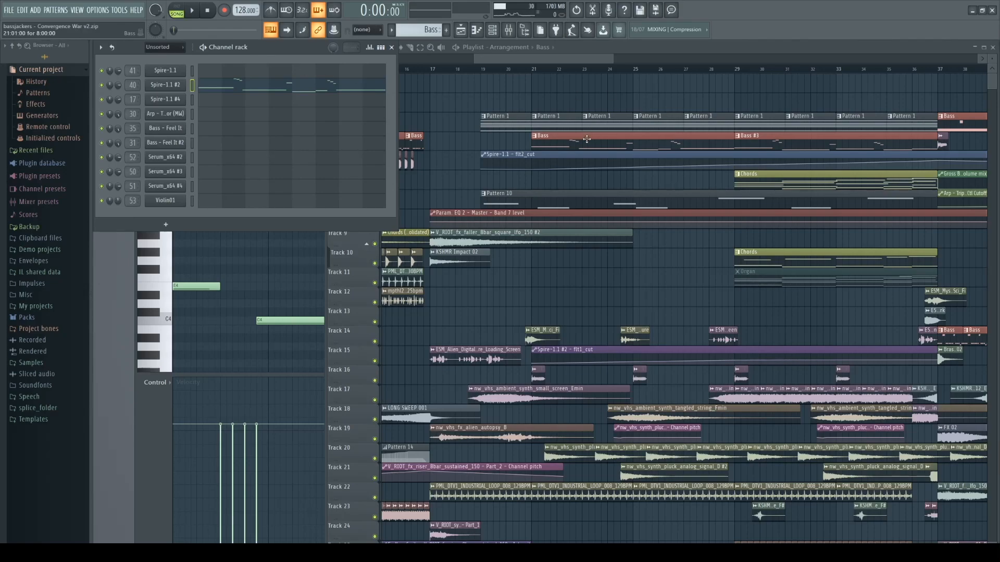
pyautogui.click(192, 11)
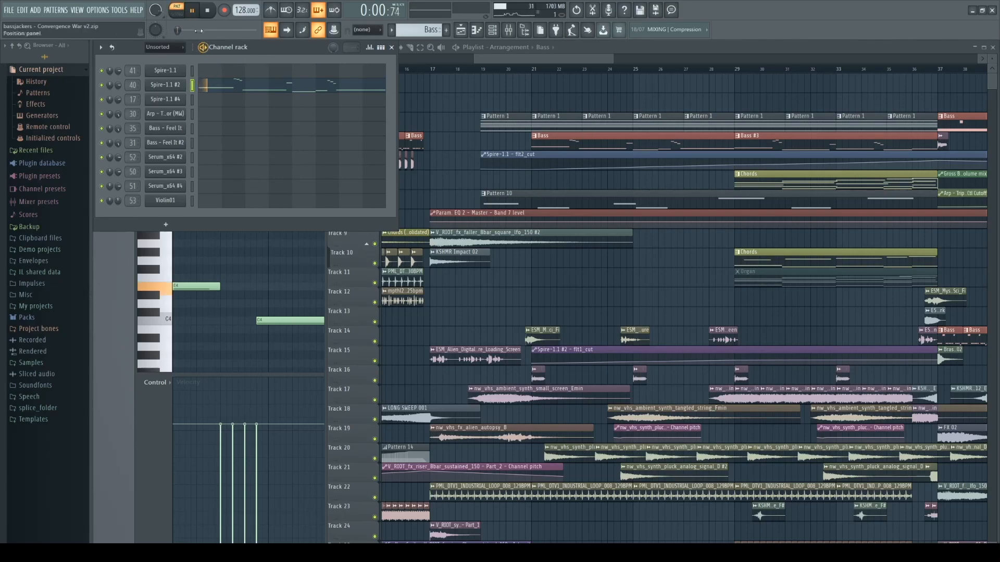
pyautogui.click(192, 11)
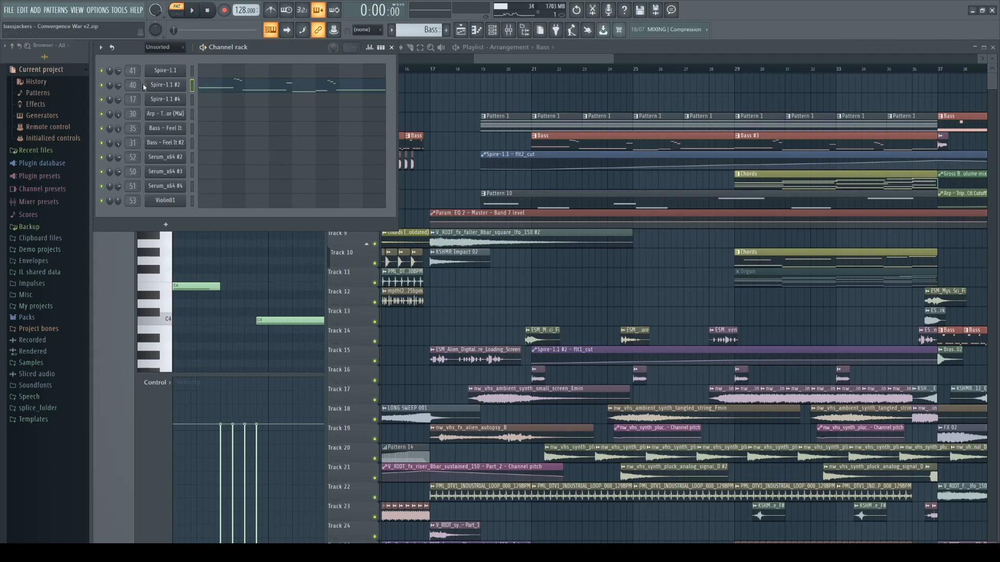
# - Show mixer track 40 of Spire-1.1 #2 and audition it in the Bass pattern and in the arrangement from bar 21
pyautogui.press('F9')
pyautogui.press('space')
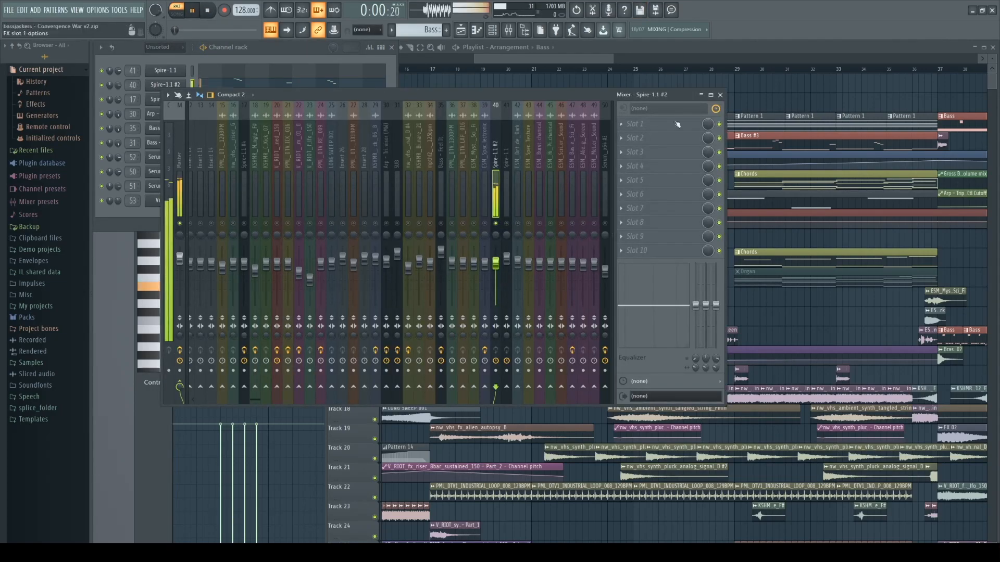
pyautogui.click(531, 72)
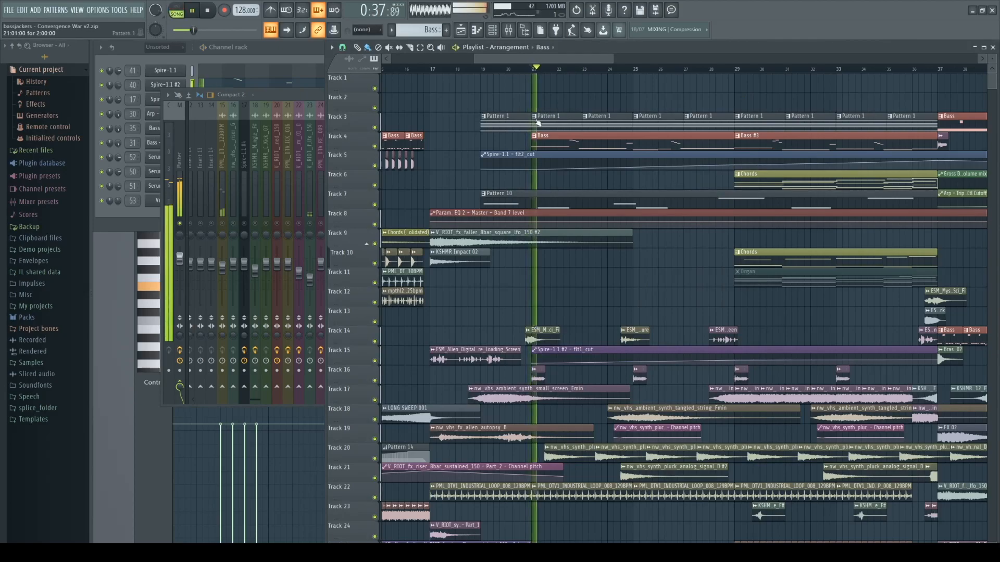
pyautogui.scroll(-4, 433, 112)
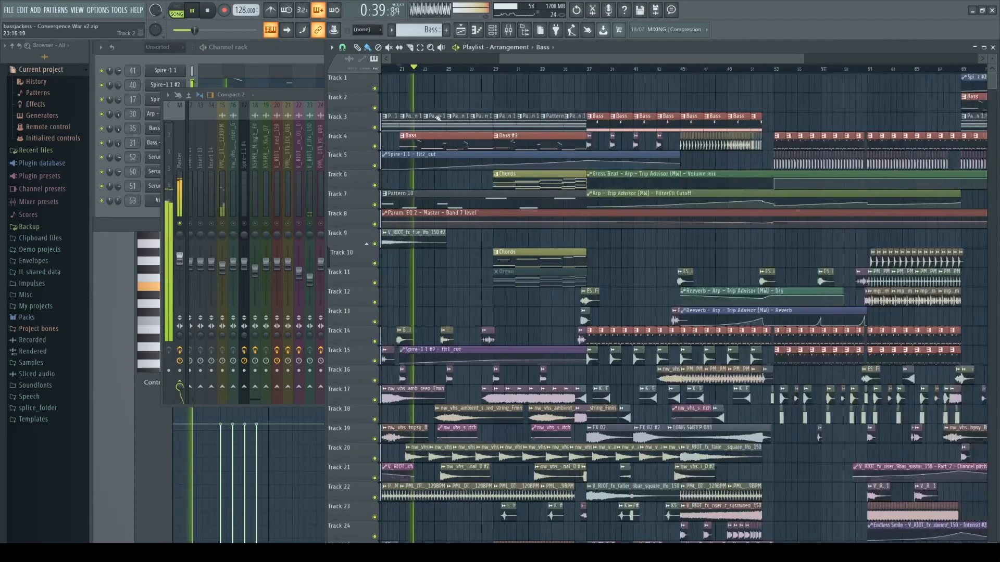
pyautogui.scroll(3, 386, 141)
# - Select Pattern 10 on Track 7 during playback, check its channels and the mixer, and stop playback with the mixer closed
pyautogui.click(439, 198)
pyautogui.click(267, 55)
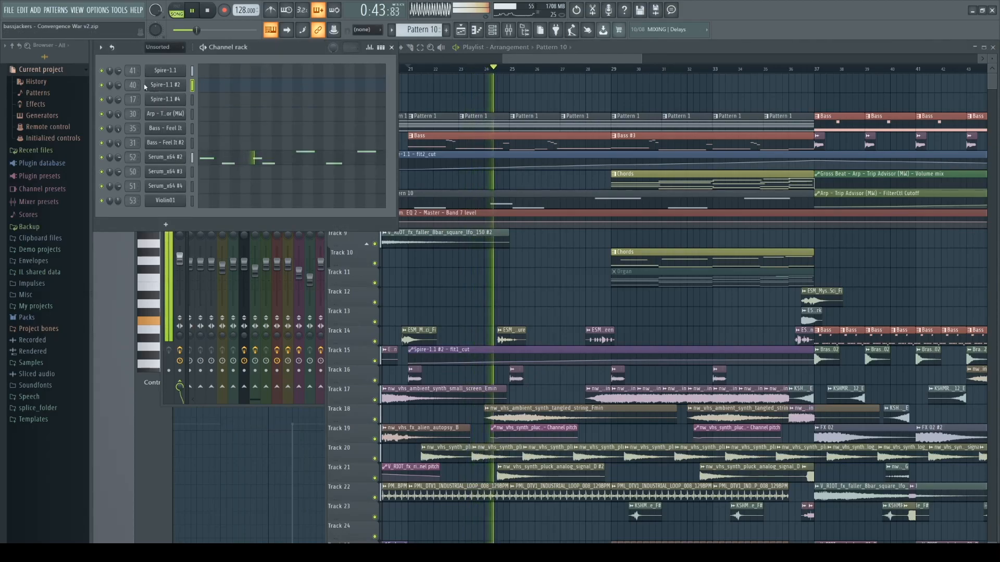
pyautogui.press('F9')
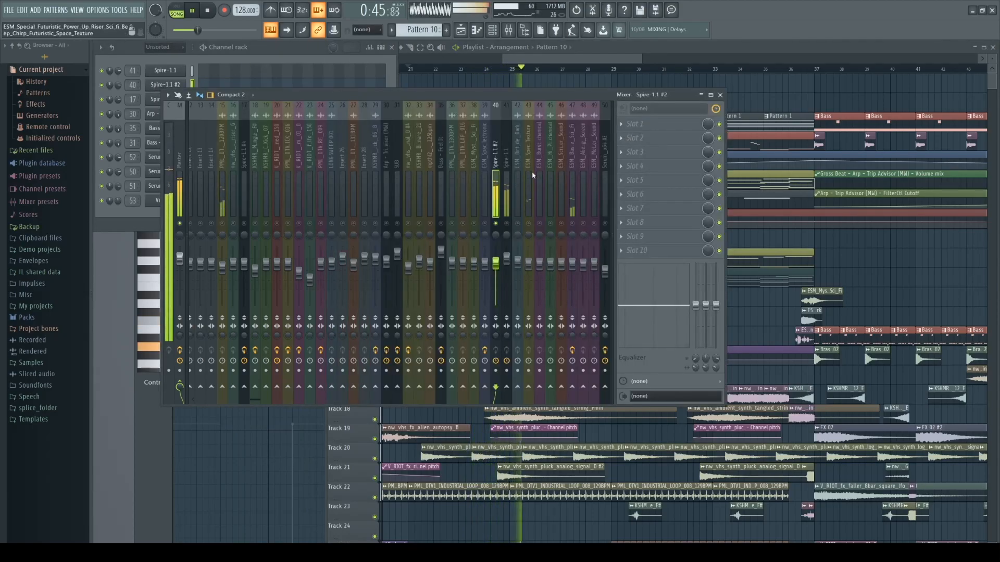
pyautogui.click(210, 10)
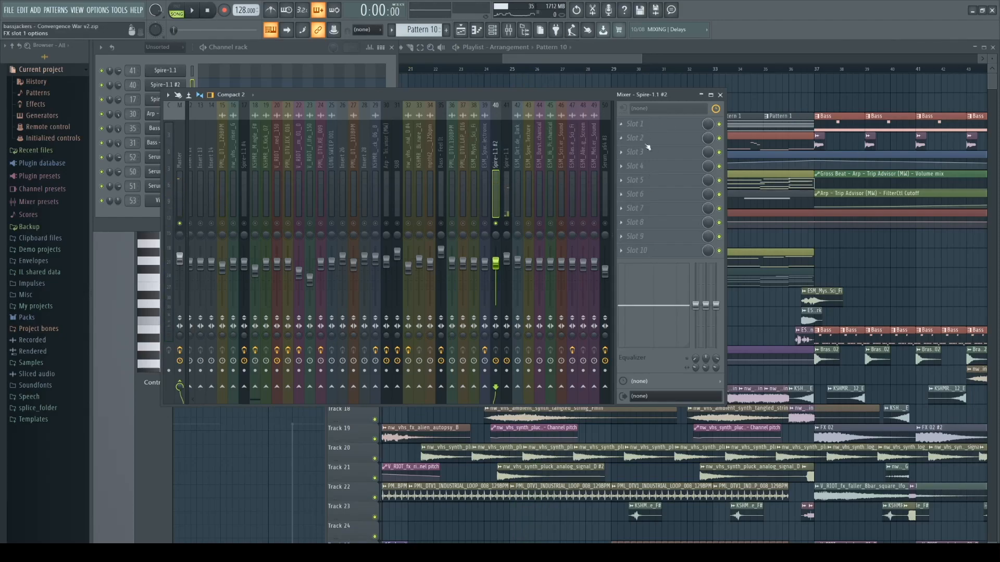
pyautogui.click(722, 95)
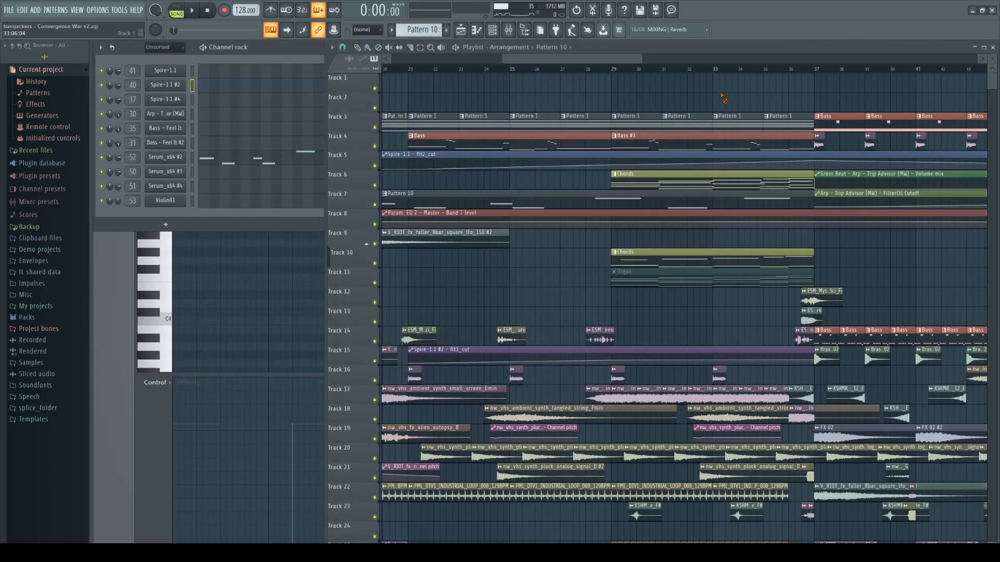
# - Solo mixer track 52 of Serum_x64 #2, audition Pattern 10 from bar 19, and unsolo the track with playback stopped
pyautogui.hscroll(-2, 453, 199)
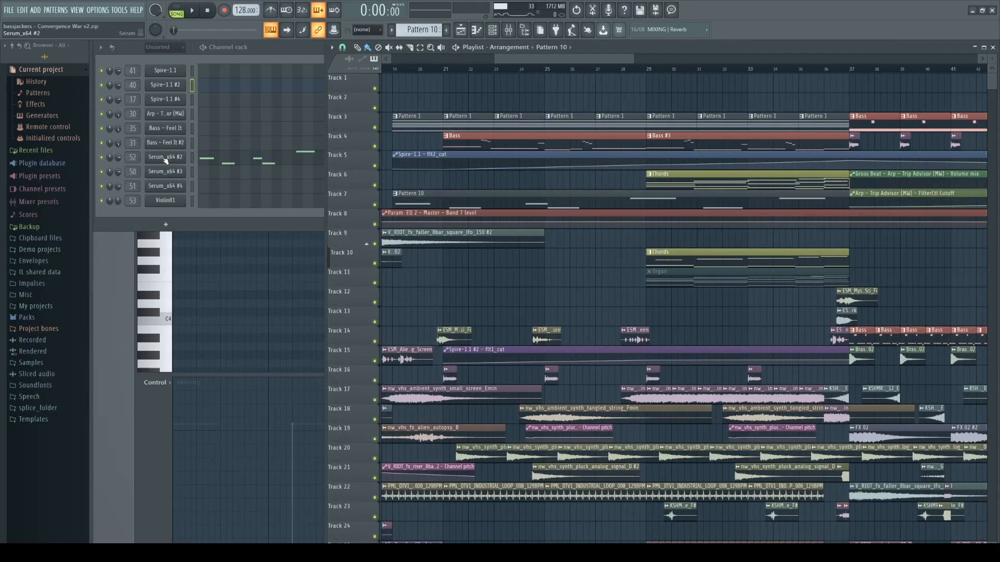
pyautogui.press('F9')
pyautogui.scroll(-4, 540, 154)
pyautogui.rightClick(540, 224)
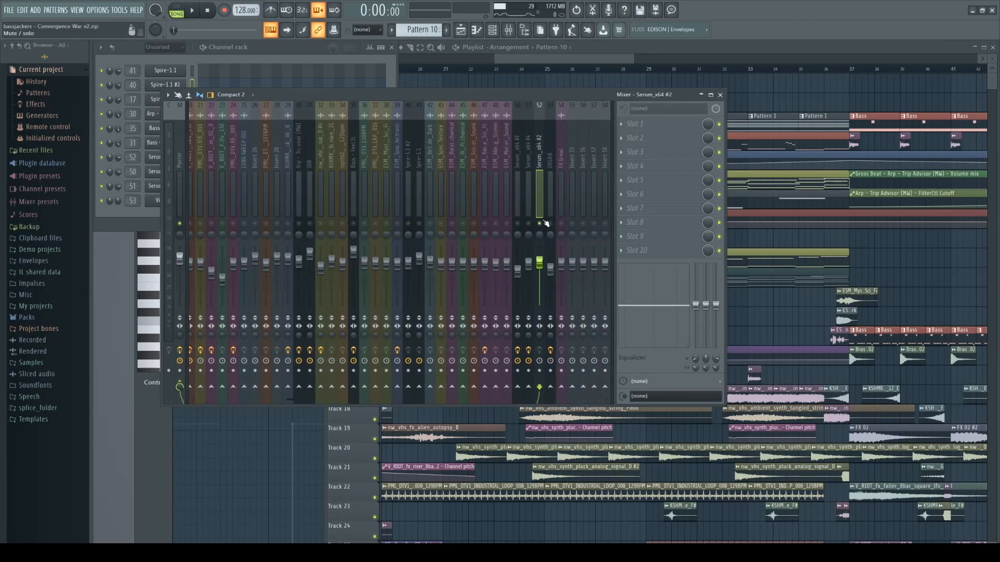
pyautogui.click(585, 48)
pyautogui.press('space')
pyautogui.click(285, 97)
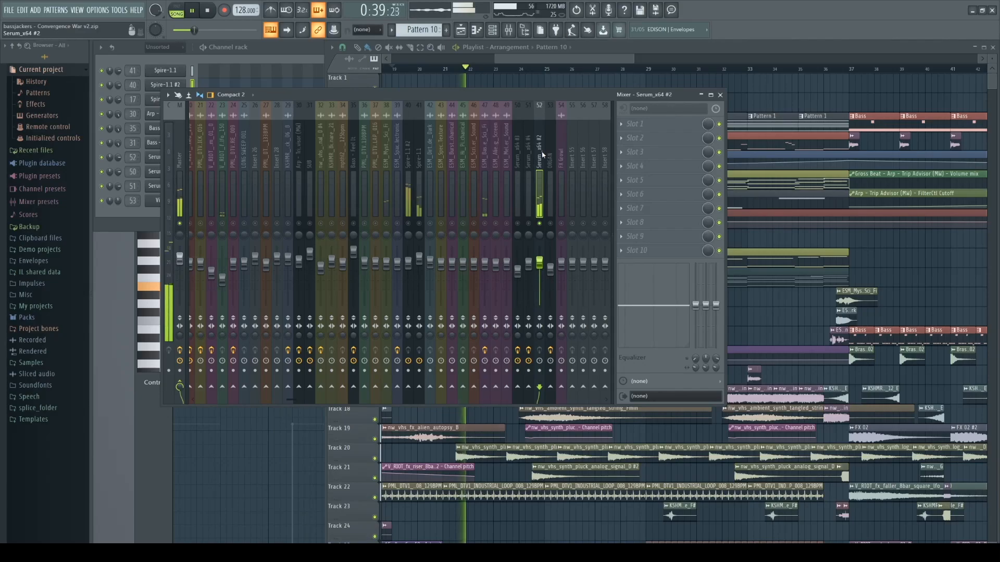
pyautogui.click(539, 80)
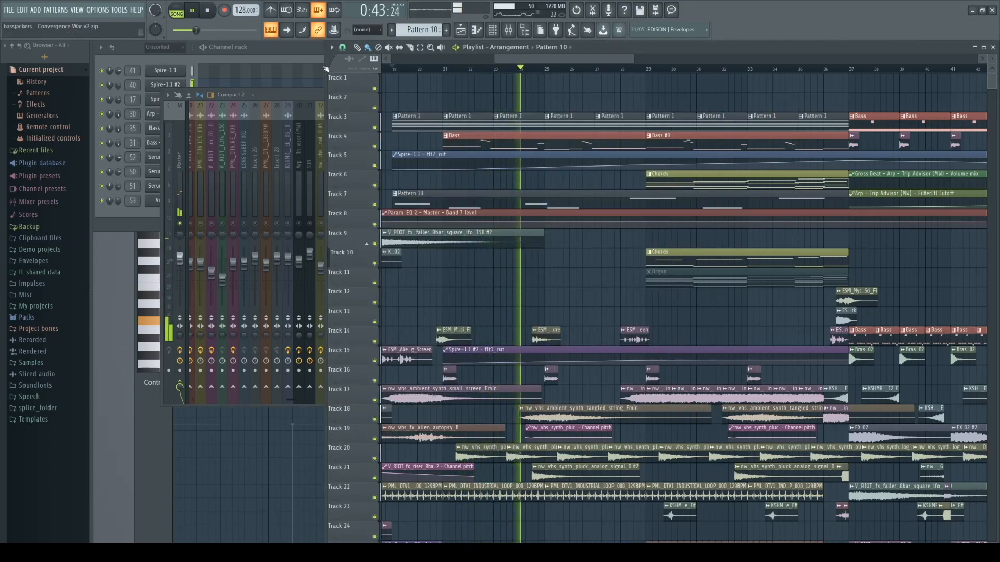
pyautogui.click(208, 11)
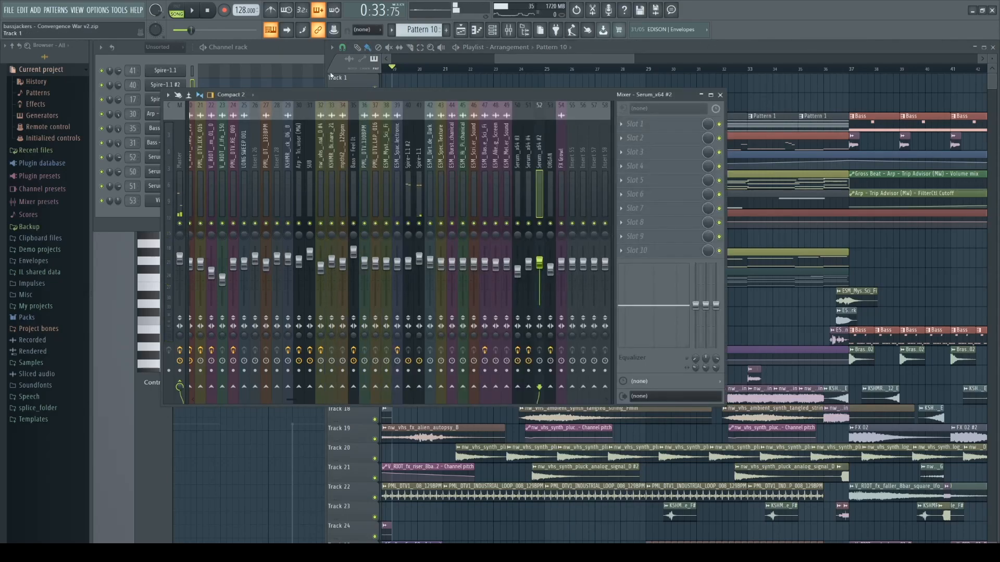
# - Select the Pattern 10 clip on Track 7, review the mixer tracks and close the mixer
pyautogui.rightClick(463, 80)
pyautogui.scroll(-3, 552, 185)
pyautogui.keyDown('ctrl'); pyautogui.click(547, 196); pyautogui.keyUp('ctrl')
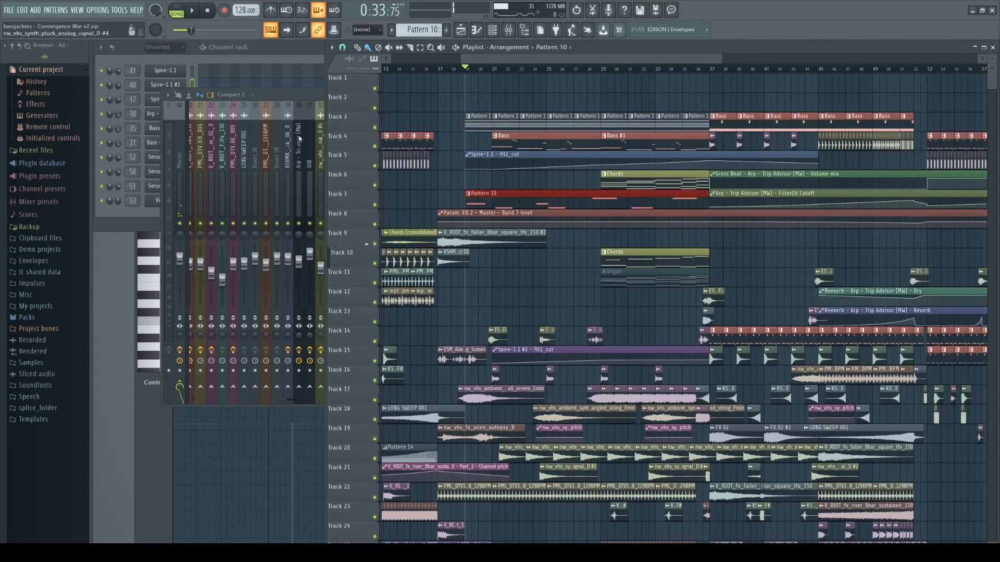
pyautogui.click(270, 97)
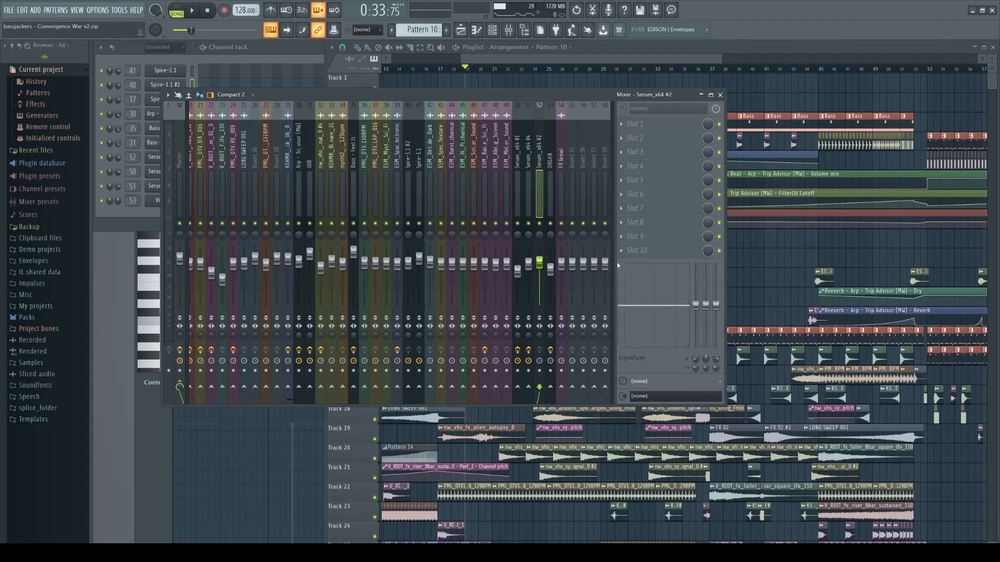
pyautogui.click(720, 94)
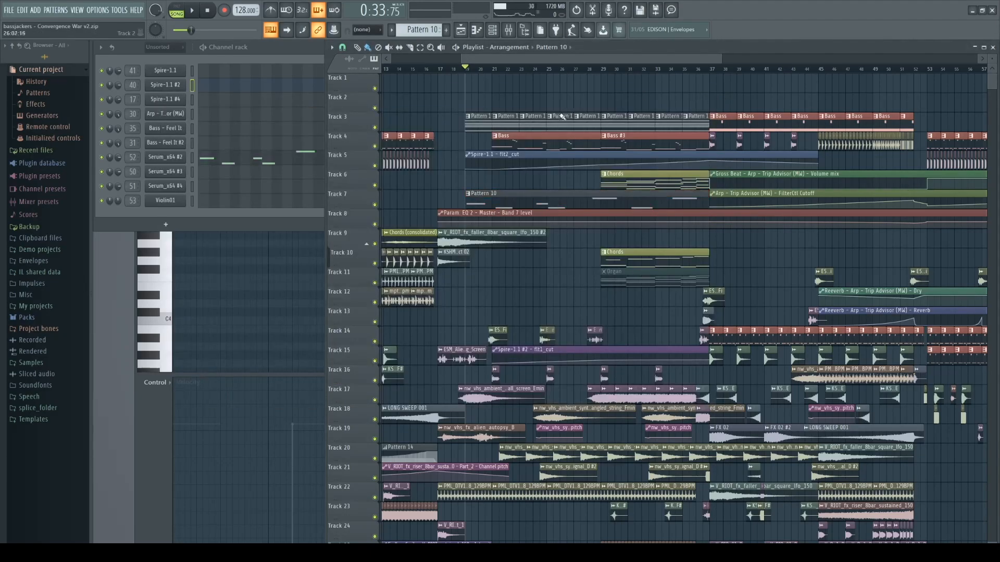
# - Select the Chords pattern on Track 10 at bar 29 and view its place in the arrangement
pyautogui.hscroll(3, 426, 269)
pyautogui.scroll(-2, 443, 279)
pyautogui.scroll(4, 475, 292)
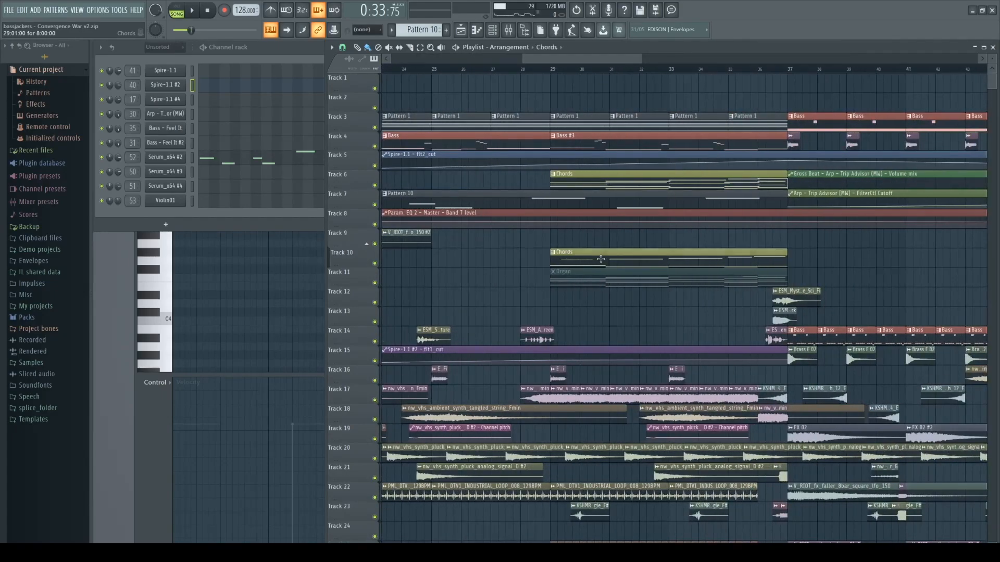
pyautogui.click(589, 255)
pyautogui.scroll(-4, 521, 177)
pyautogui.scroll(-3, 540, 319)
pyautogui.scroll(3, 536, 316)
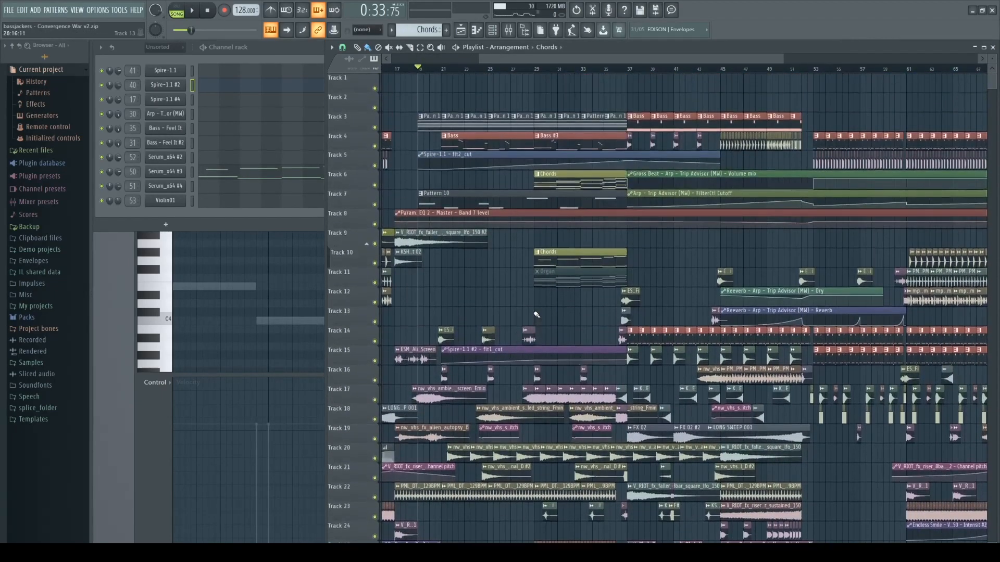
# - Audition the Chords pattern from Track 6 at bar 29 and inspect the Serum_x64 #4 notes in the piano roll
pyautogui.scroll(-1, 535, 316)
pyautogui.scroll(4, 536, 351)
pyautogui.scroll(1, 535, 351)
pyautogui.scroll(1, 546, 316)
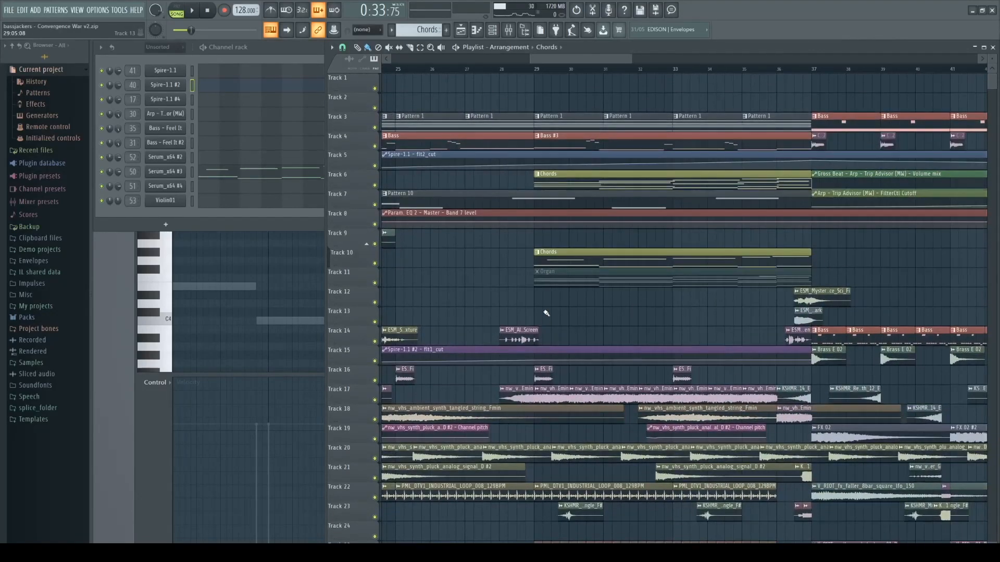
pyautogui.click(521, 68)
pyautogui.click(546, 182)
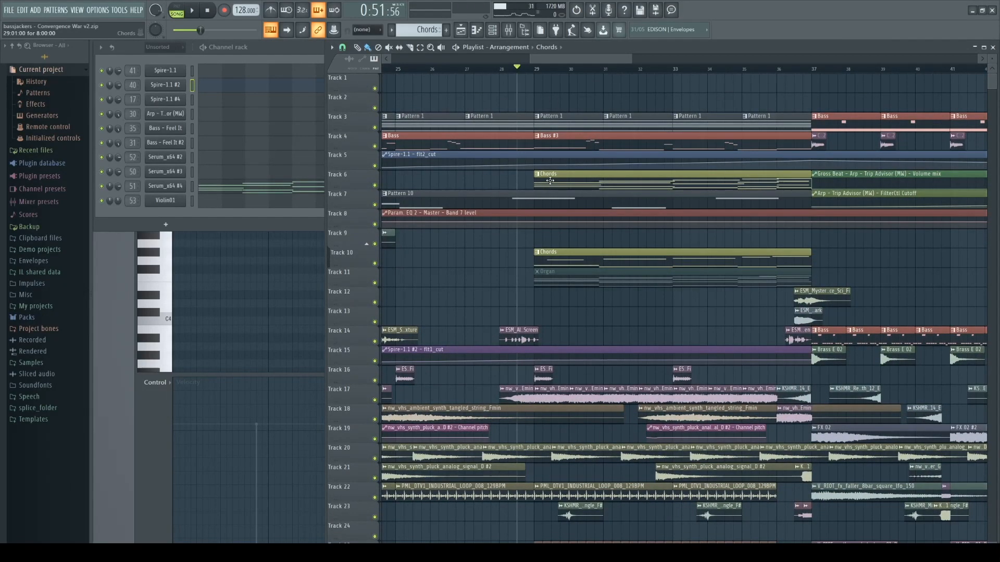
pyautogui.click(214, 47)
pyautogui.press('space')
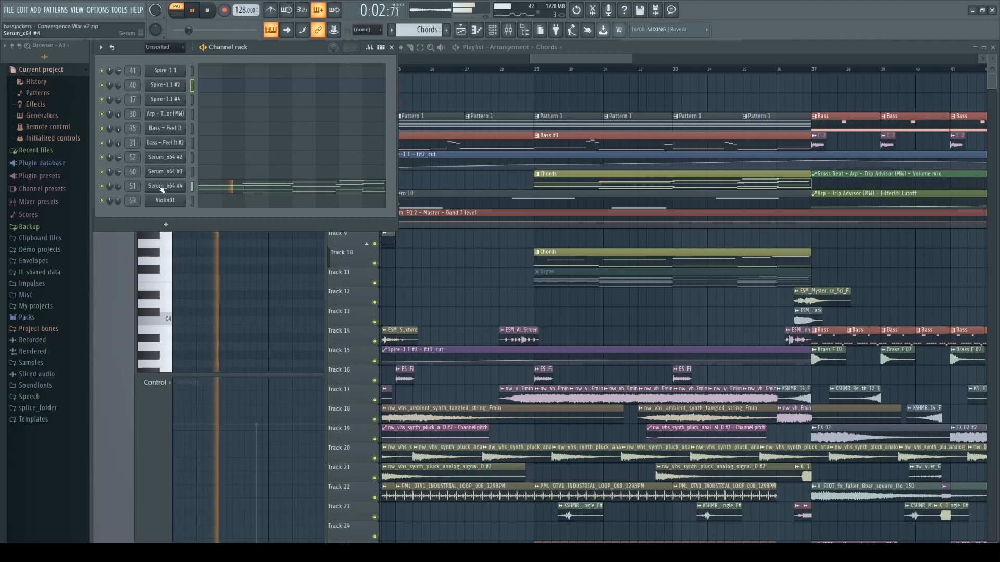
pyautogui.click(218, 186)
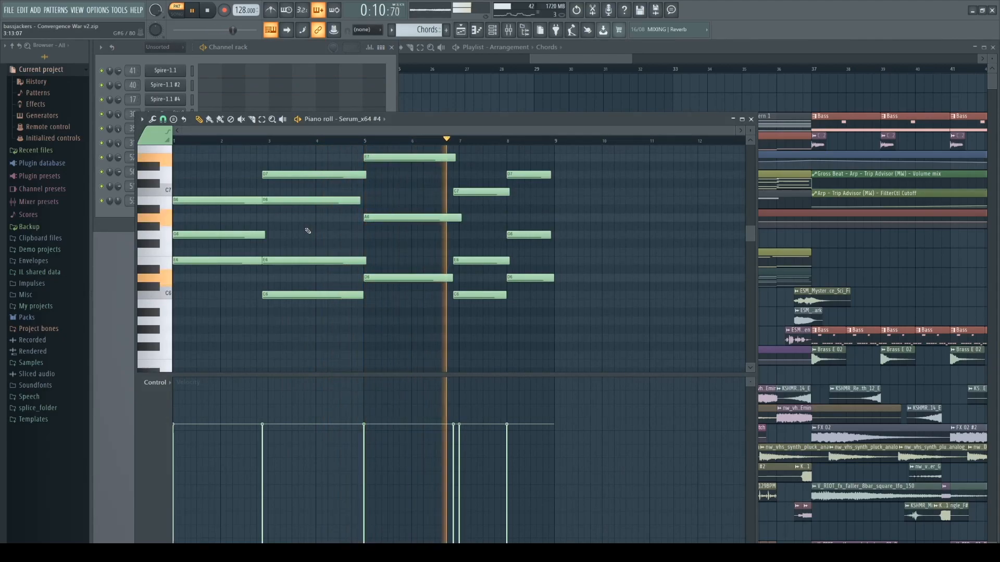
pyautogui.click(751, 119)
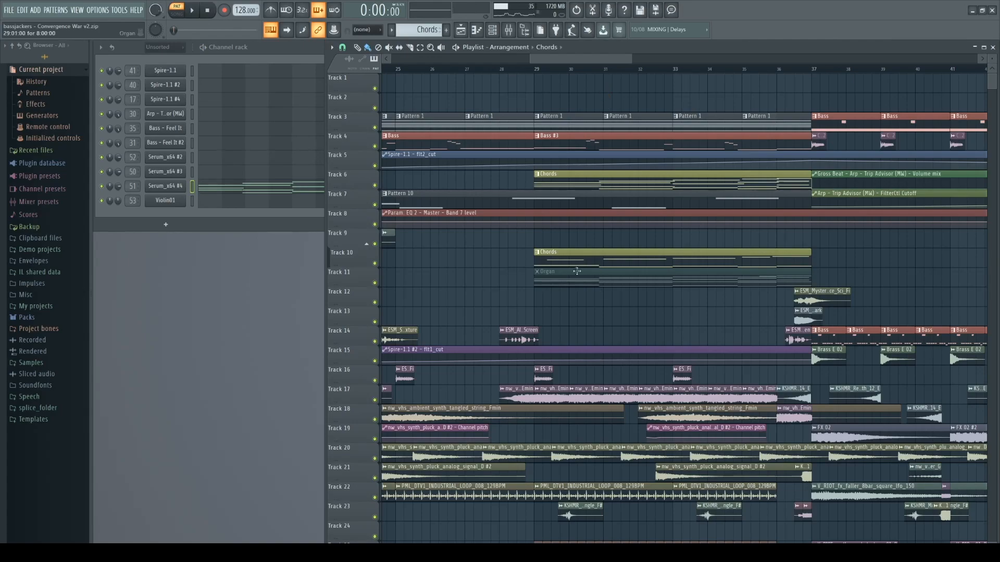
# - Inspect the Serum_x64 #4 plugin of the Track 6 Chords and its mixer effects, with both windows closed at the end
pyautogui.click(566, 258)
pyautogui.click(557, 177)
pyautogui.click(166, 187)
pyautogui.press('F9')
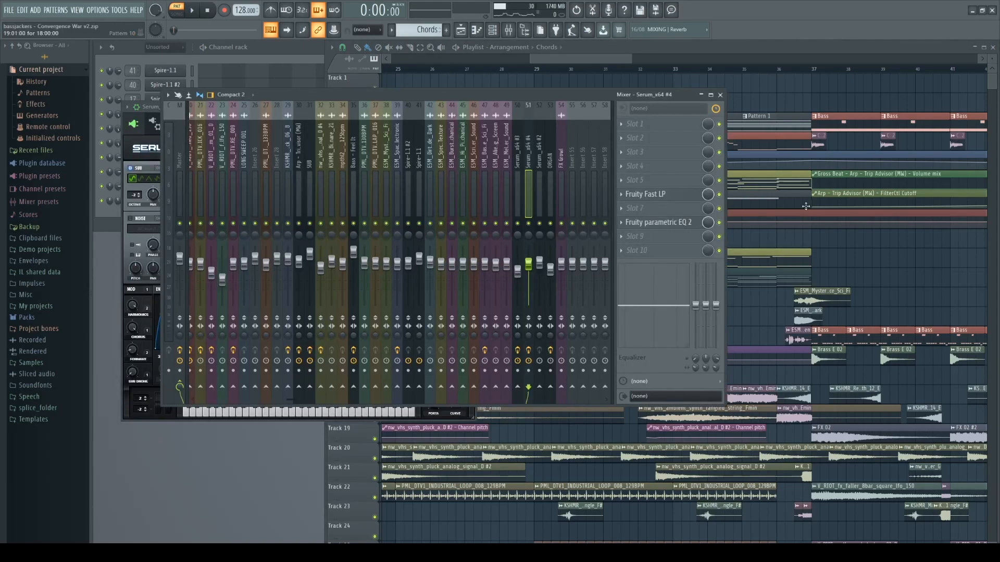
pyautogui.click(671, 202)
pyautogui.click(320, 145)
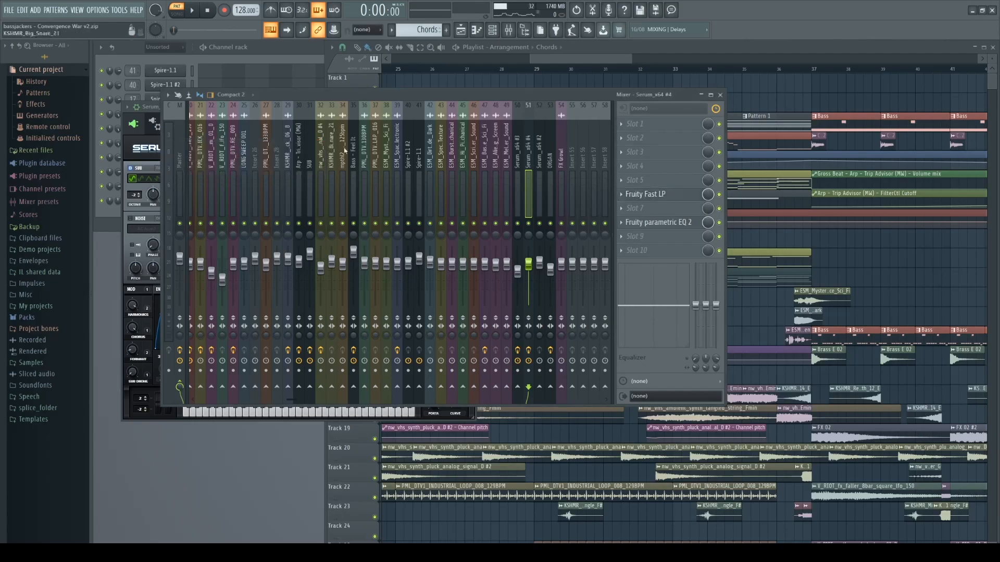
pyautogui.click(677, 223)
pyautogui.click(523, 170)
pyautogui.click(720, 95)
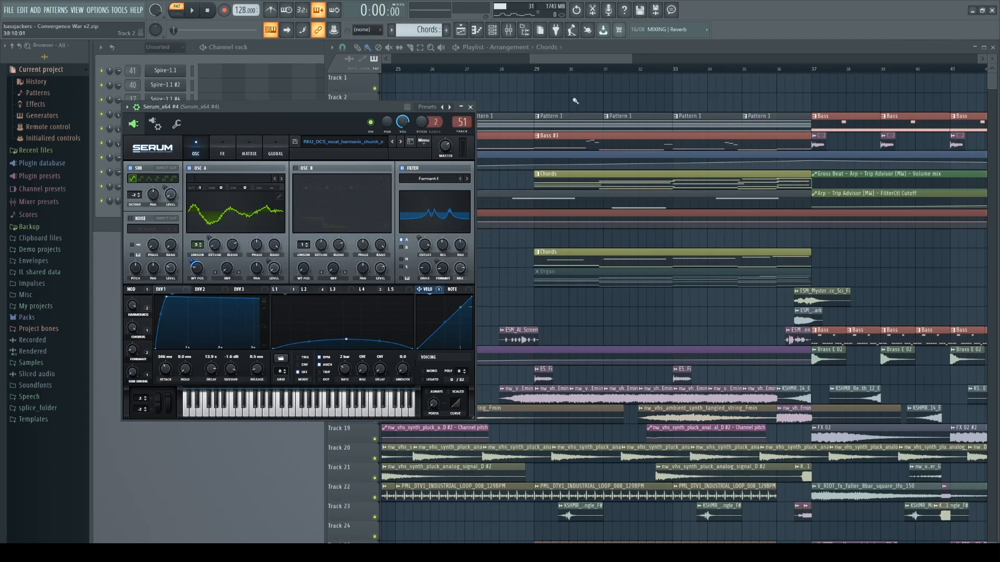
pyautogui.click(471, 108)
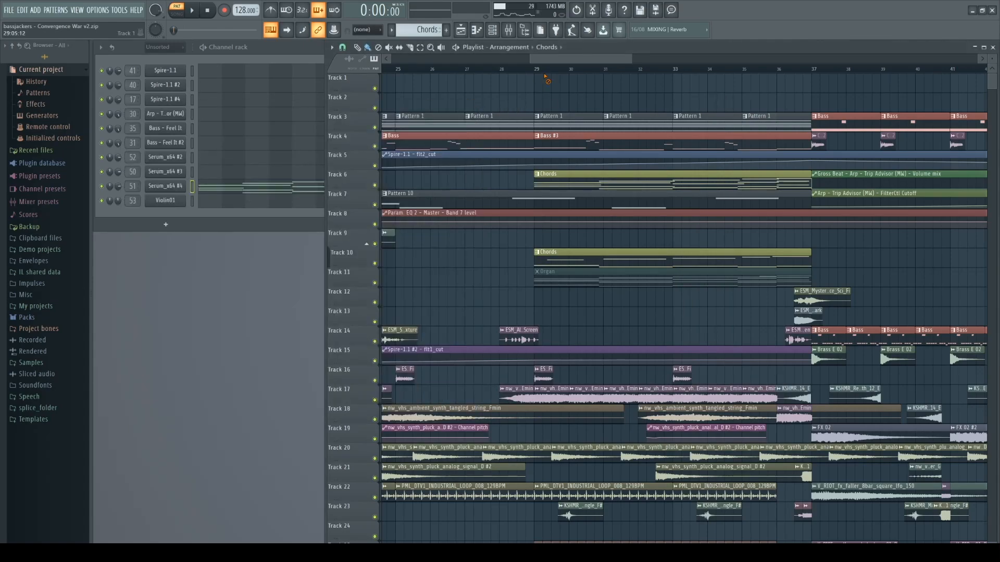
# - Inspect Serum_x64 #3 of the Track 10 Chords and its Fruity parametric EQ 2, and close the plugin and mixer windows
pyautogui.click(561, 262)
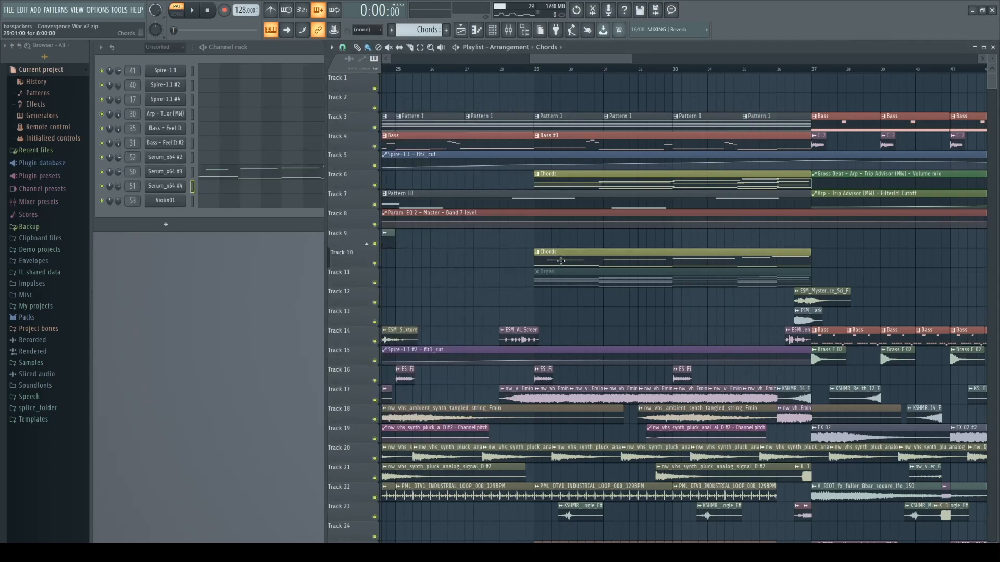
pyautogui.click(157, 186)
pyautogui.press('F9')
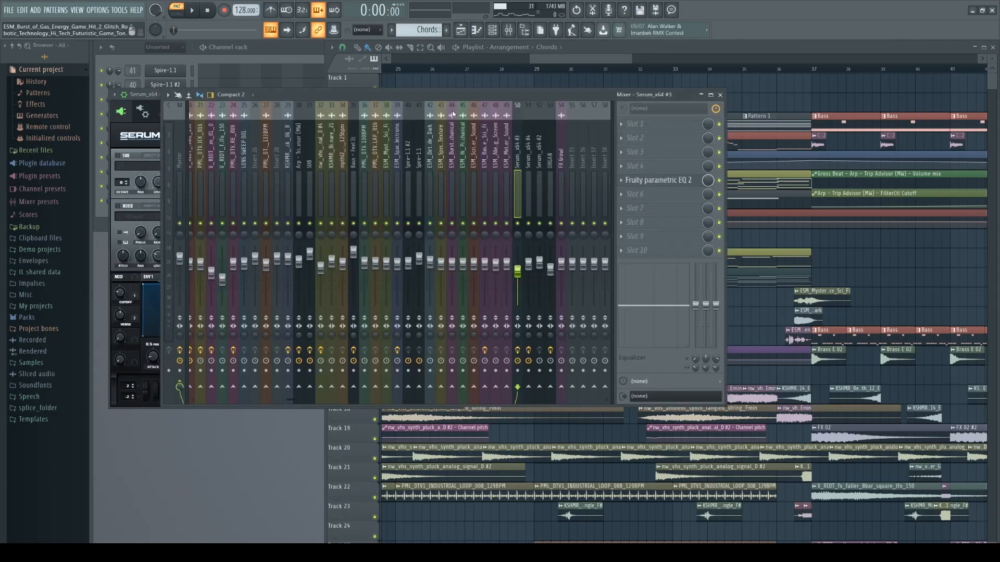
pyautogui.click(658, 180)
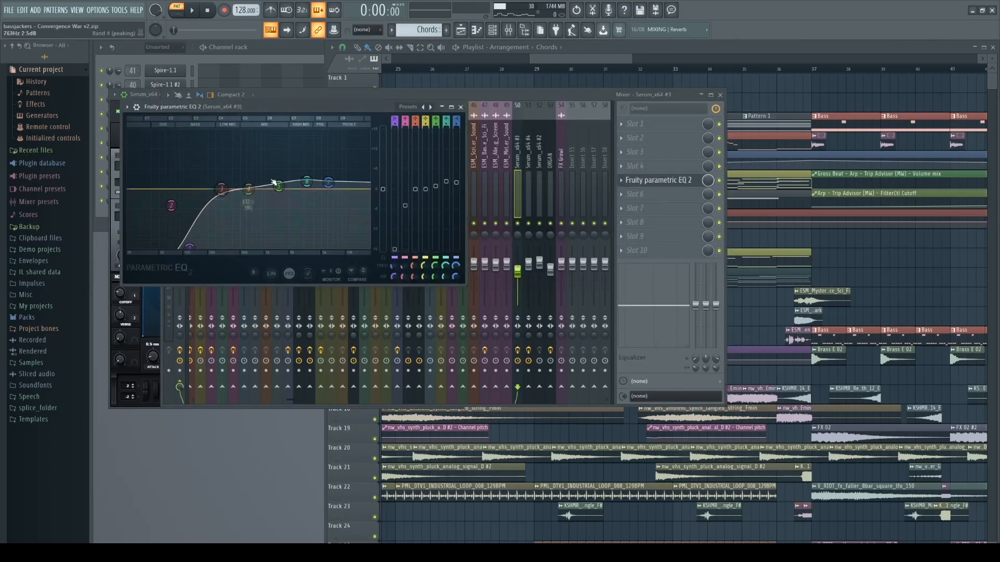
pyautogui.click(461, 107)
pyautogui.click(720, 95)
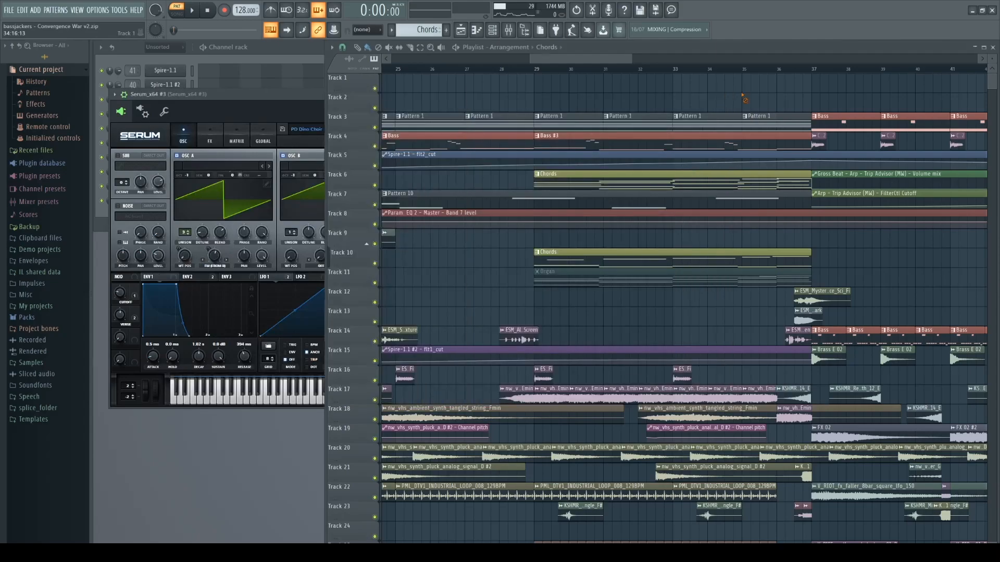
pyautogui.click(252, 99)
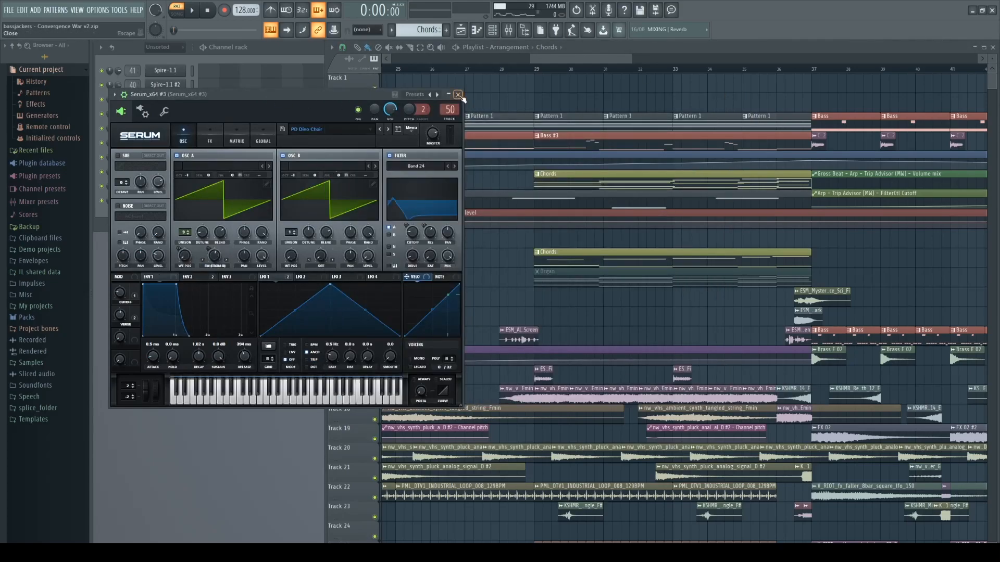
pyautogui.click(462, 95)
# - Audition the Track 10 Chords pattern played by Serum_x64 #3 in pattern mode
pyautogui.scroll(-4, 536, 92)
pyautogui.scroll(5, 582, 181)
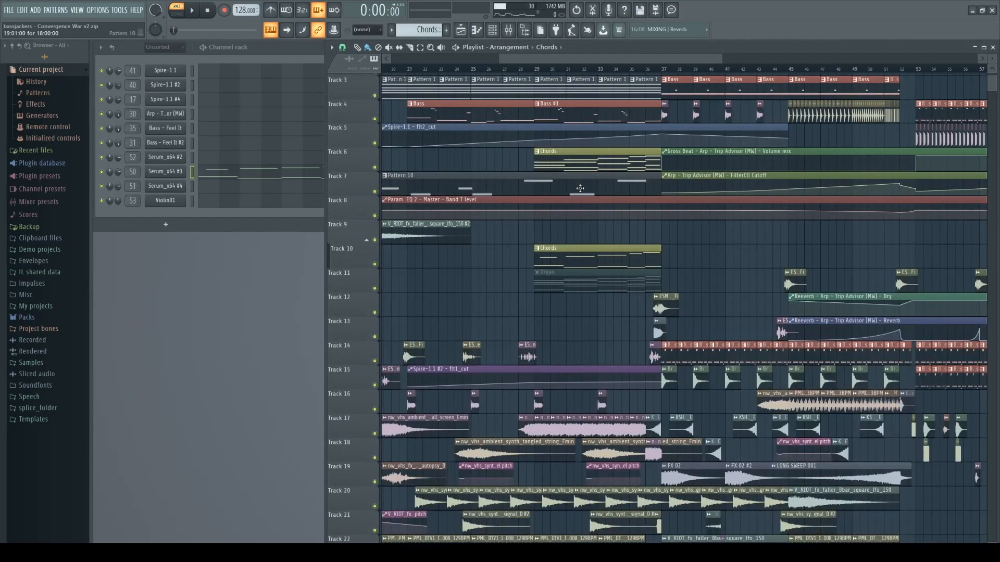
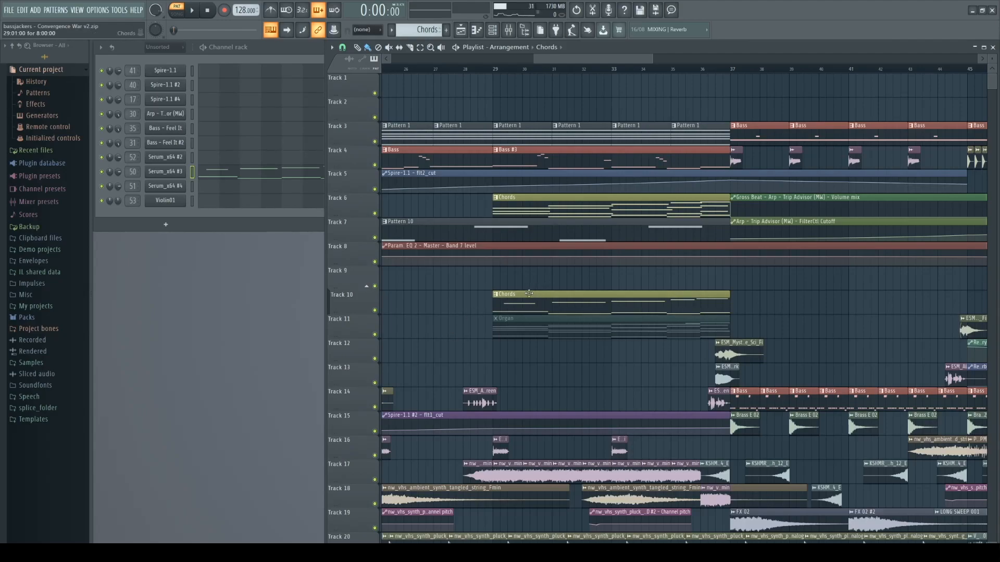
pyautogui.click(204, 48)
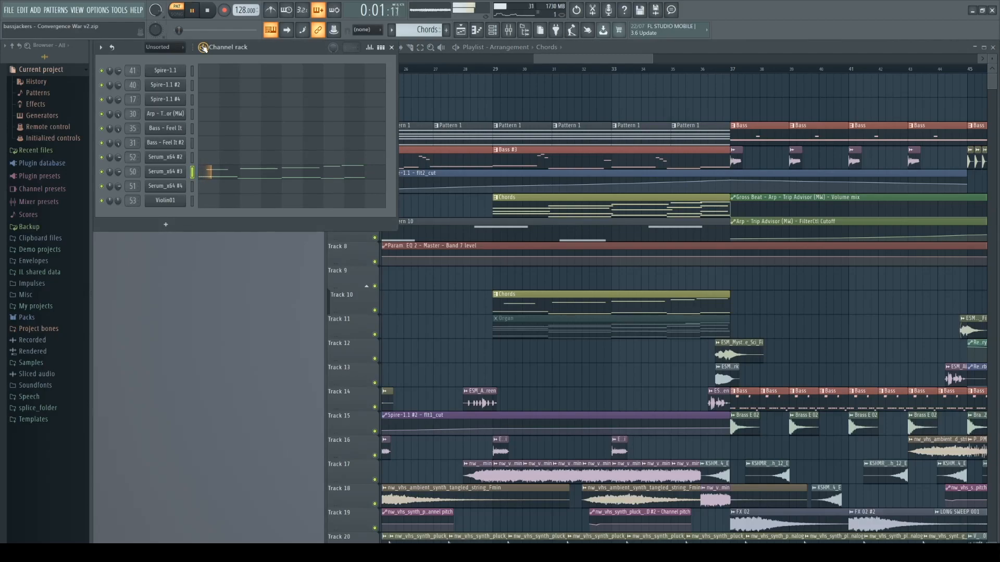
pyautogui.click(505, 94)
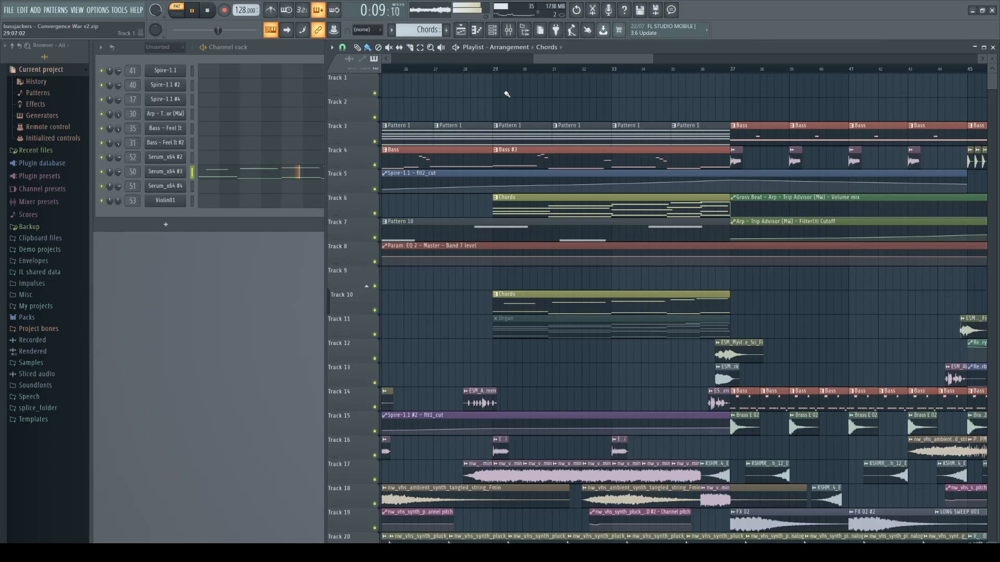
# - Play the song from about bar 27, inspect the nw_vhs_ambient_synth_small_screen_Emin clip on Track 17, and solo mixer tracks 2 and 3
pyautogui.scroll(-2, 507, 93)
pyautogui.scroll(-3, 505, 94)
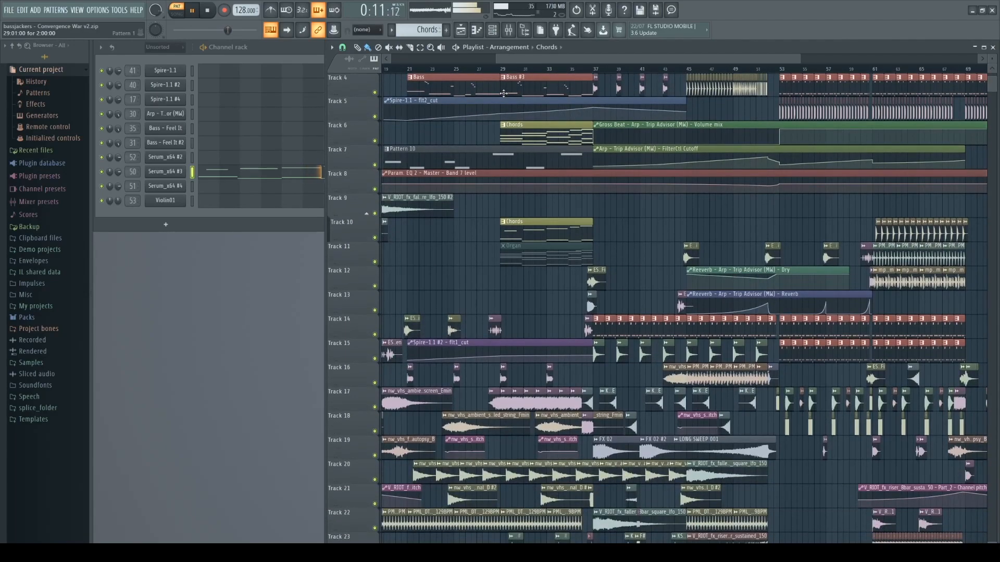
pyautogui.scroll(-3, 503, 93)
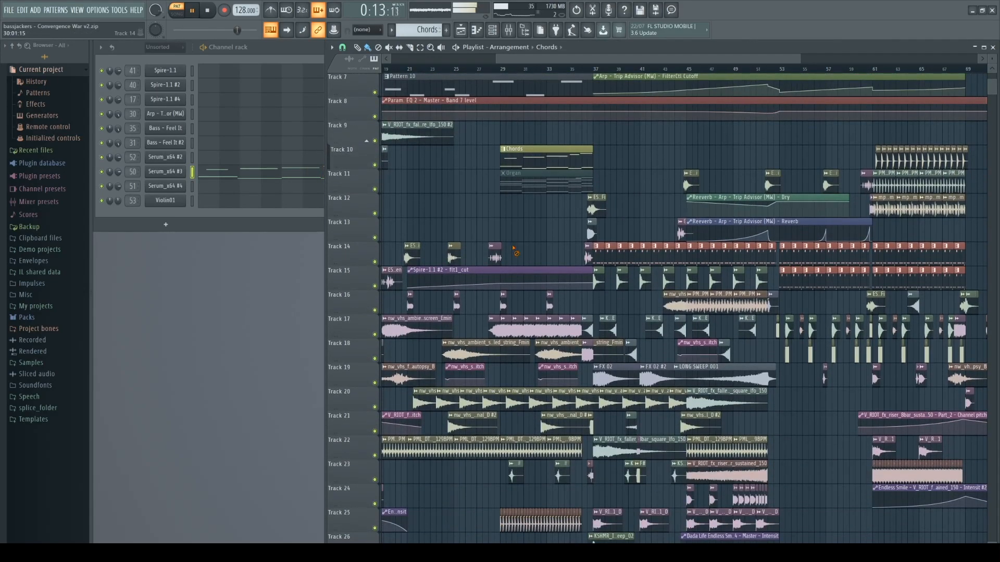
pyautogui.click(477, 69)
pyautogui.doubleClick(418, 328)
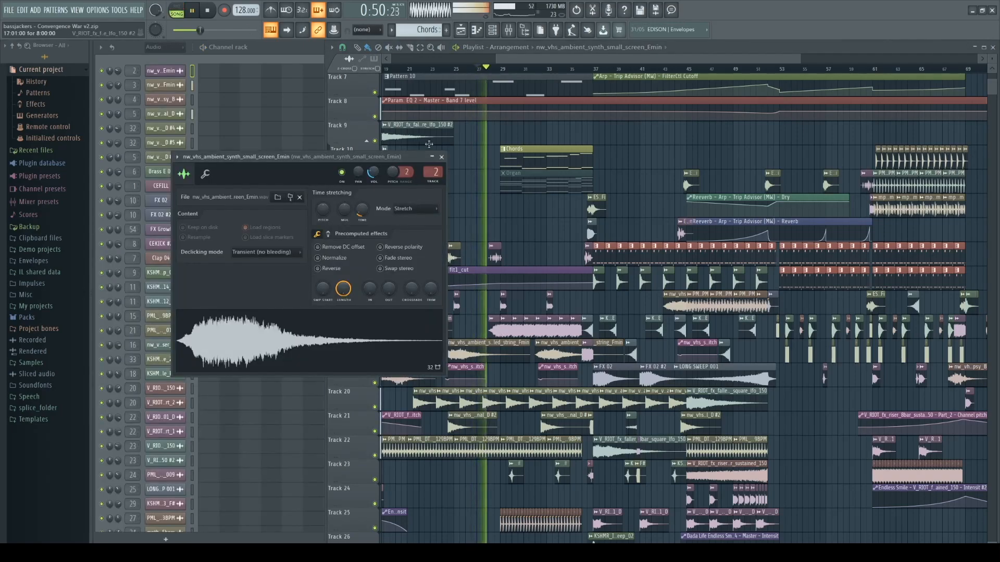
pyautogui.doubleClick(432, 172)
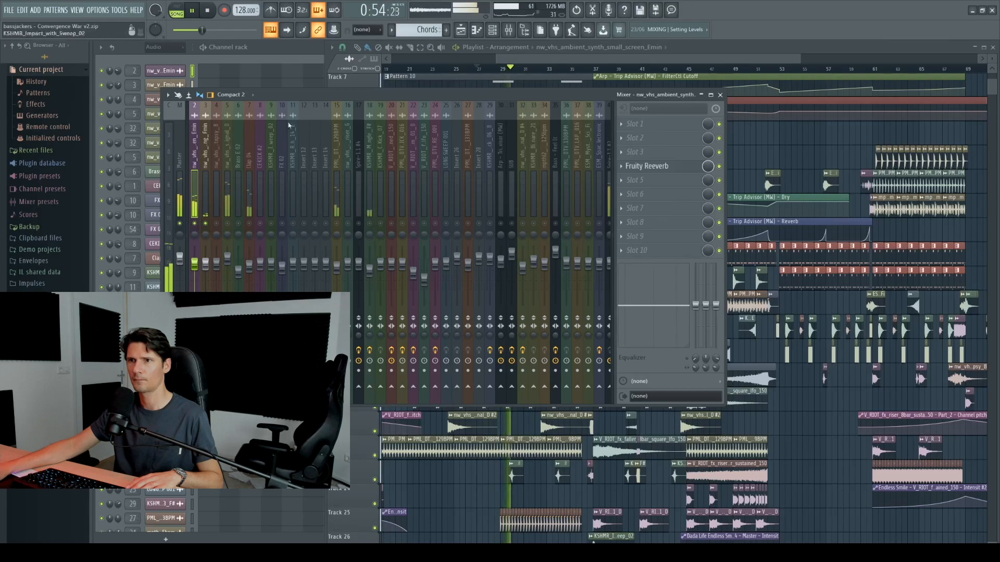
# - Replay the soloed ambient layers and inspect the nw_vhs_ambient_synth_tangled_string_Emin clip on Track 18 with its mixer effects
pyautogui.click(553, 62)
pyautogui.scroll(3, 453, 208)
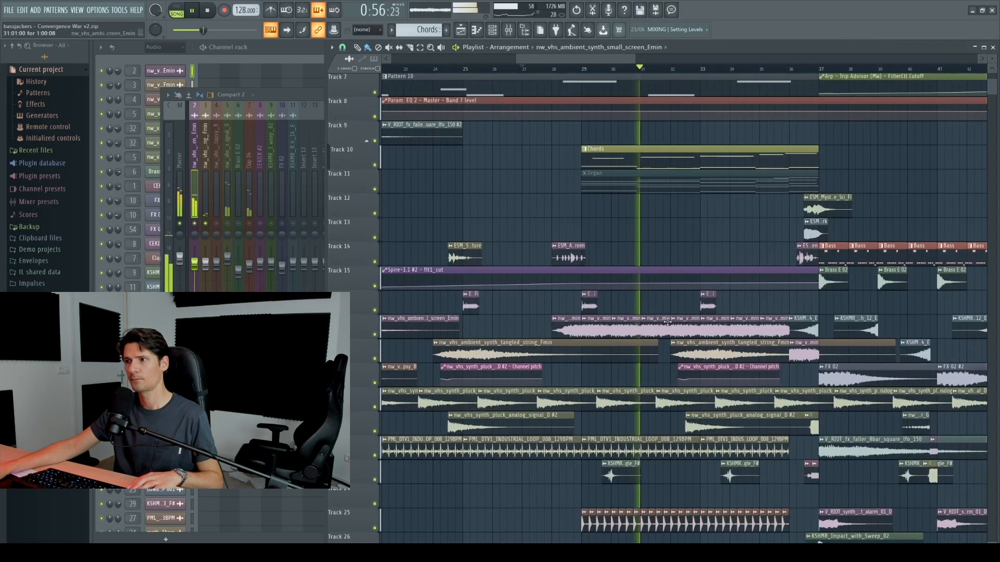
pyautogui.scroll(-1, 672, 321)
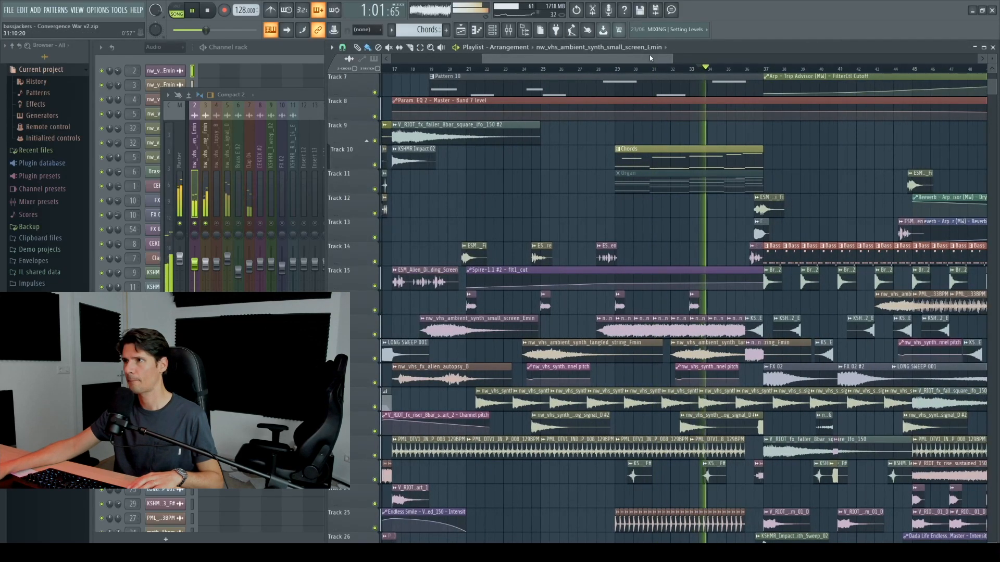
pyautogui.scroll(-2, 659, 58)
pyautogui.scroll(3, 656, 369)
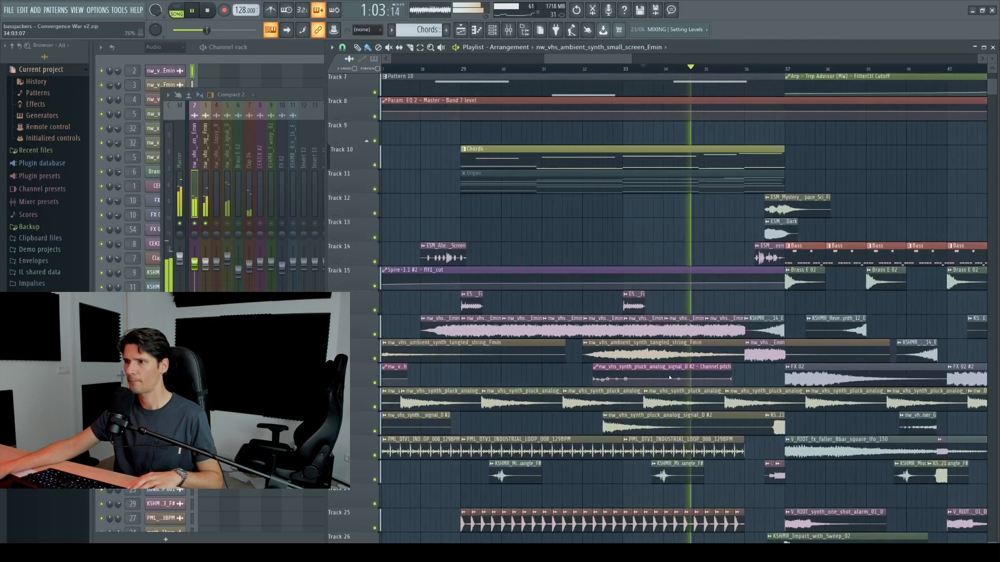
pyautogui.press('space')
pyautogui.press('space')
pyautogui.doubleClick(654, 344)
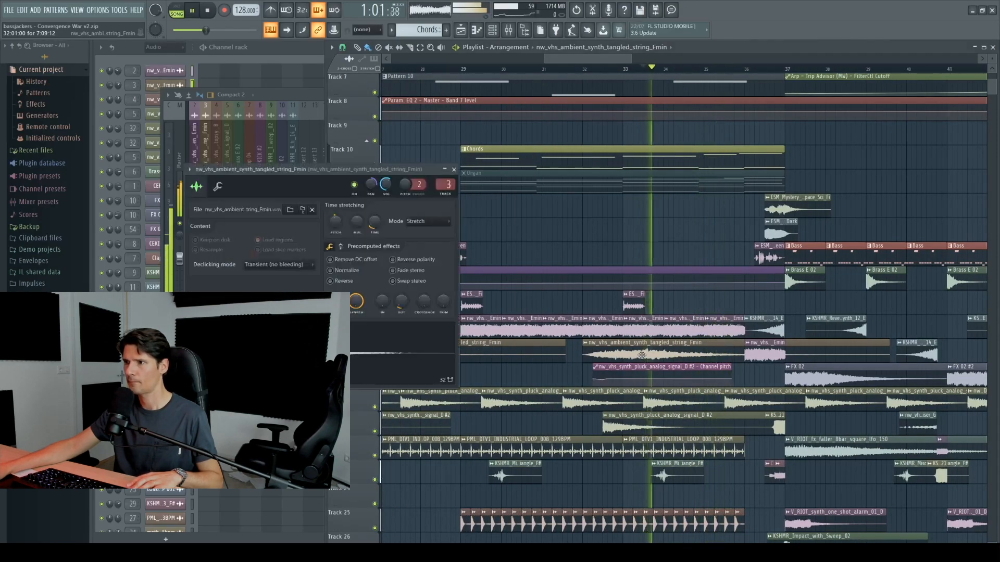
pyautogui.press('F9')
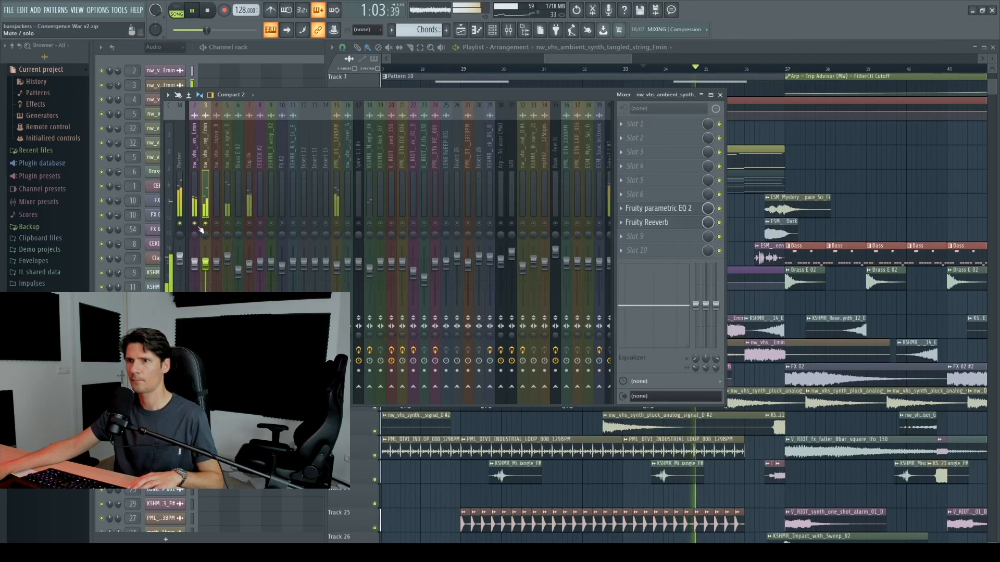
# - Stop playback and review the ambient synth clips on Tracks 17 and 18 around bars 29 to 37
pyautogui.press('space')
pyautogui.rightClick(855, 172)
pyautogui.scroll(-3, 678, 297)
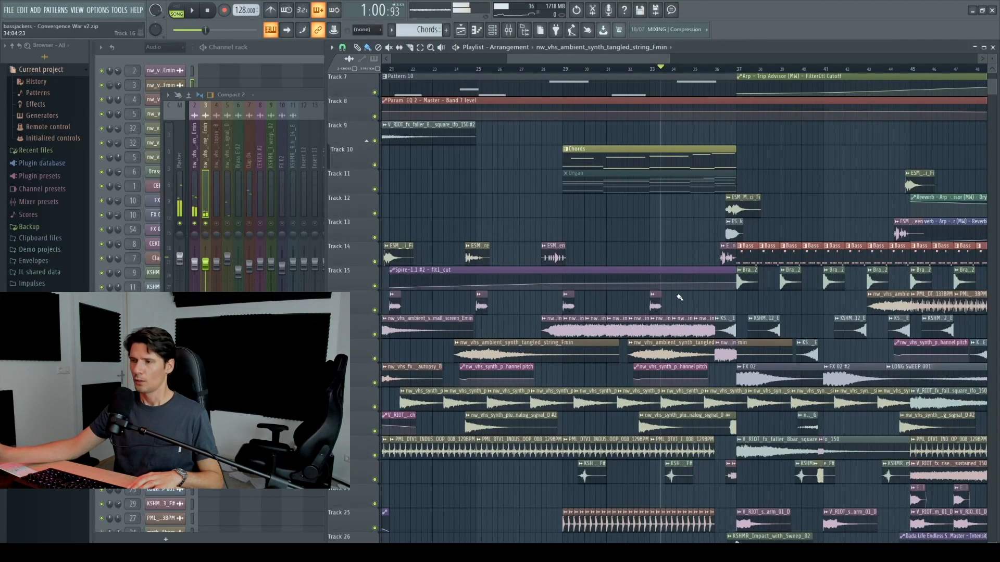
pyautogui.scroll(1, 680, 401)
pyautogui.scroll(2, 680, 401)
pyautogui.click(206, 10)
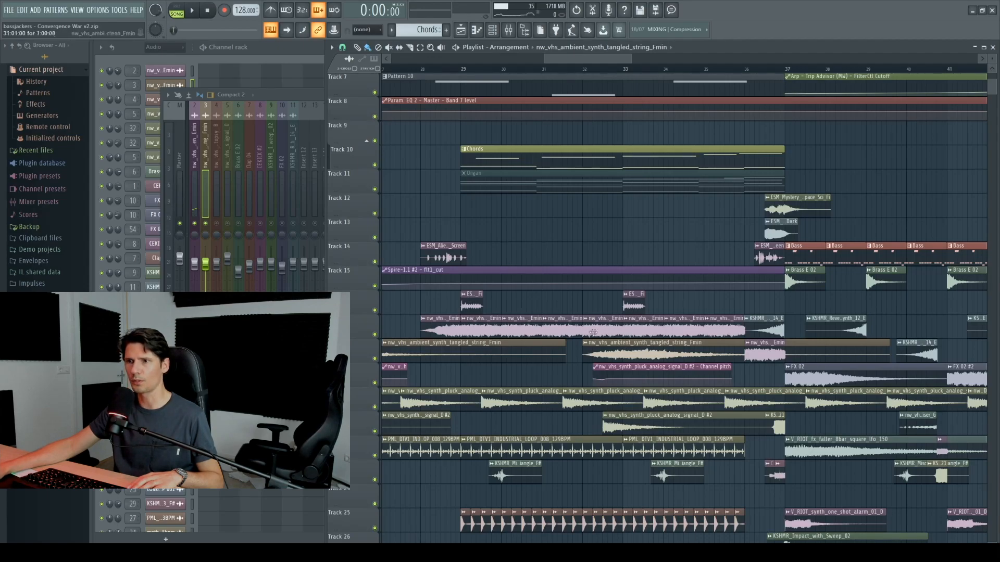
# - Audition the nw_vhs_ambient_synth_tangled_string_Emin clip with its mixer track shown, and unsolo the mixer tracks
pyautogui.doubleClick(659, 353)
pyautogui.click(278, 96)
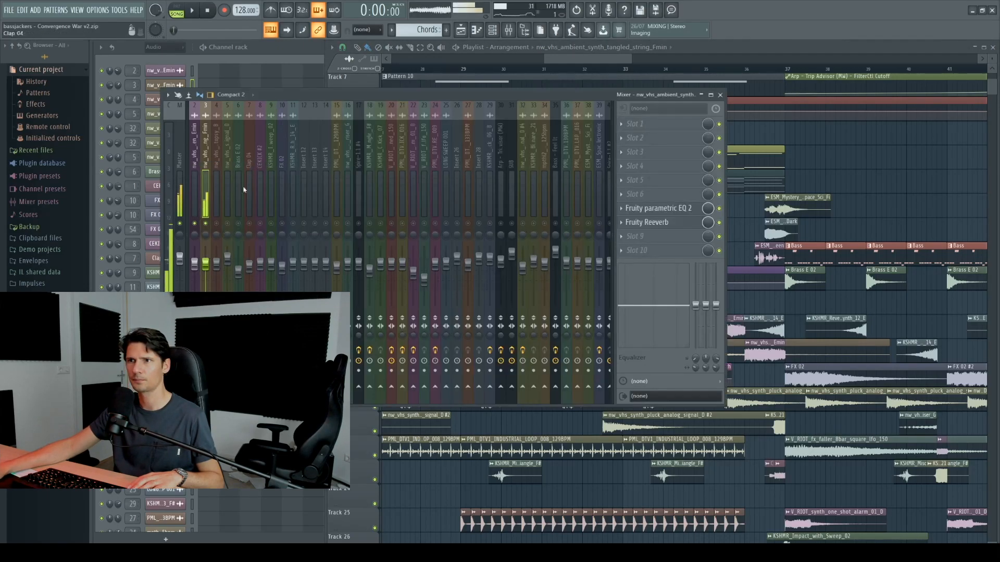
pyautogui.rightClick(206, 225)
pyautogui.rightClick(854, 195)
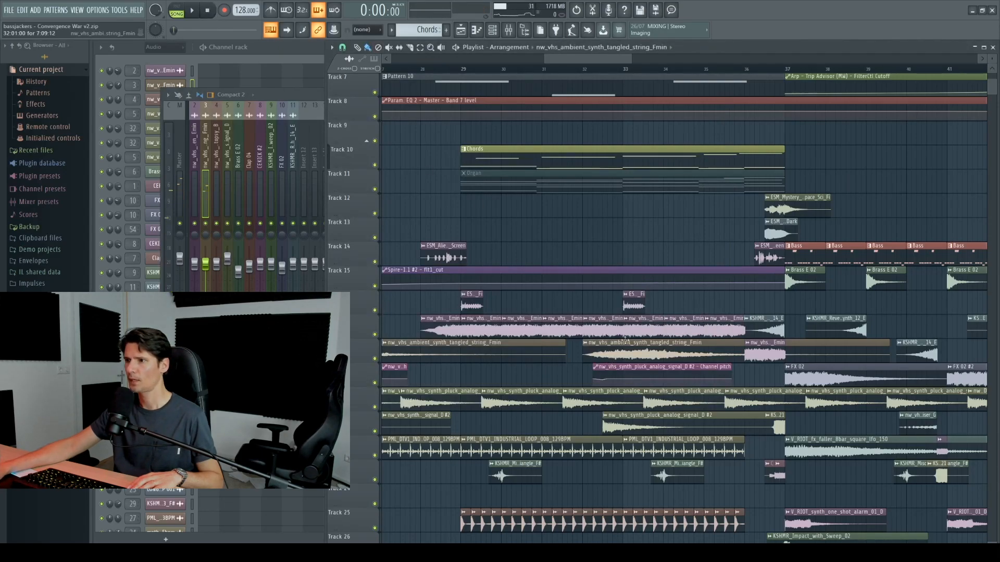
# - Check the settings of the nw_vhs_ambient_synth_small_screen_Emin clip, solo playlist Track 17, and play it from bar 28
pyautogui.doubleClick(617, 329)
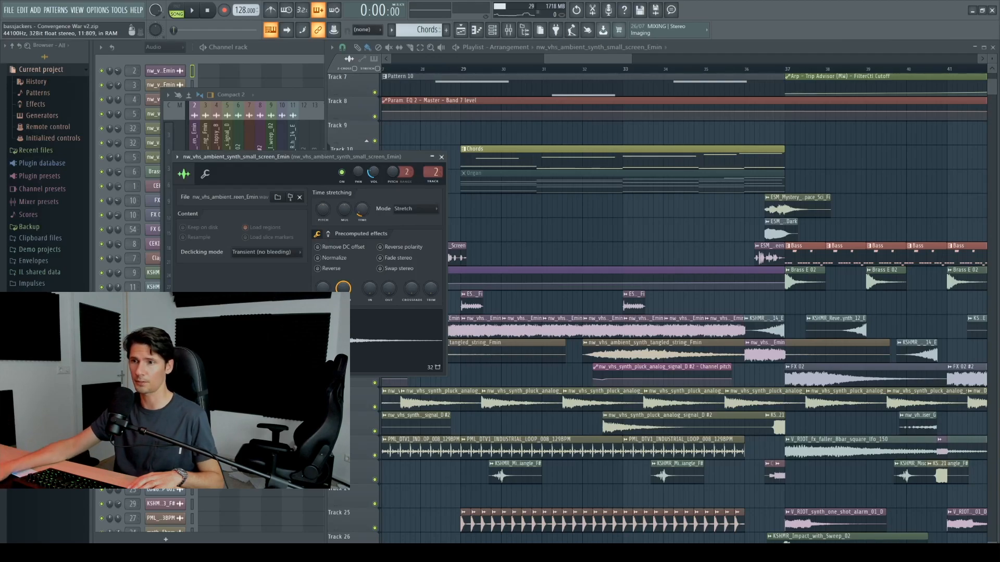
pyautogui.click(442, 157)
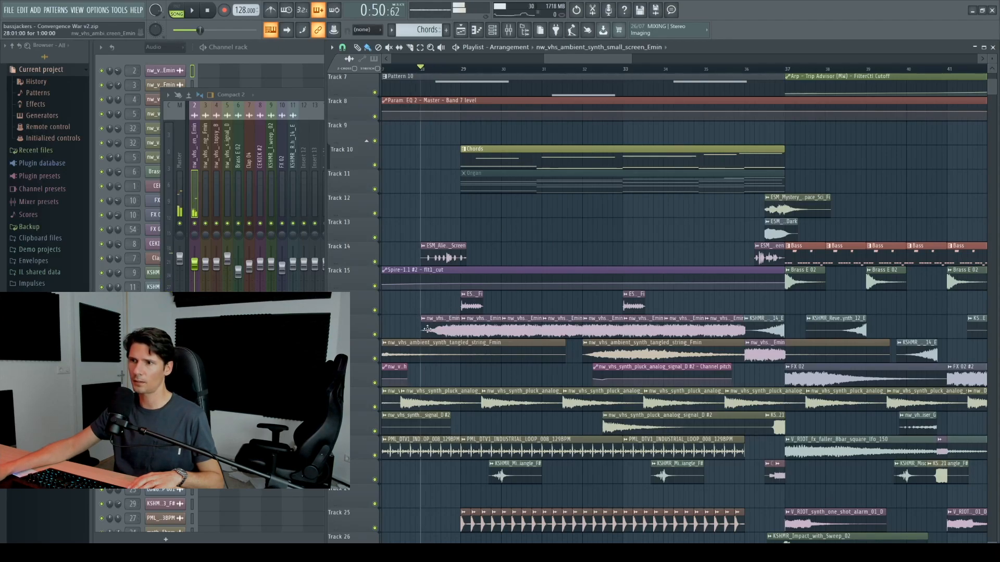
pyautogui.rightClick(375, 336)
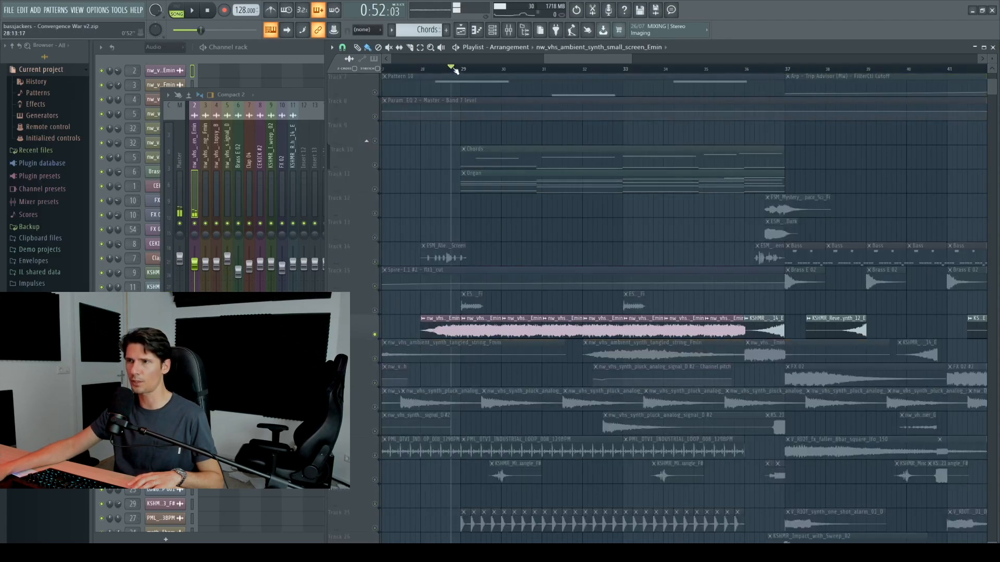
pyautogui.press('space')
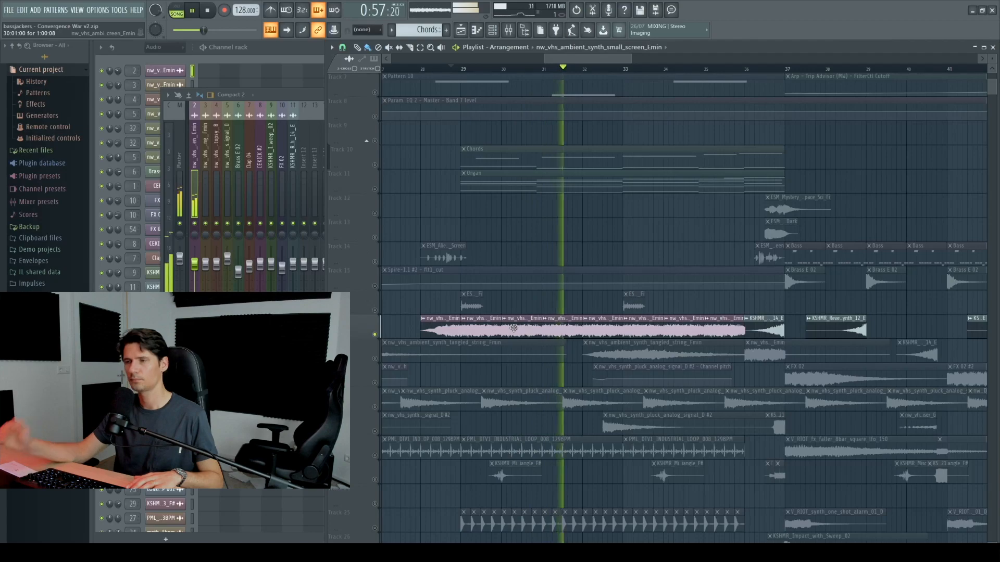
# - Unsolo playlist Track 17 and audition the full break with all tracks from just before bar 29
pyautogui.press('space')
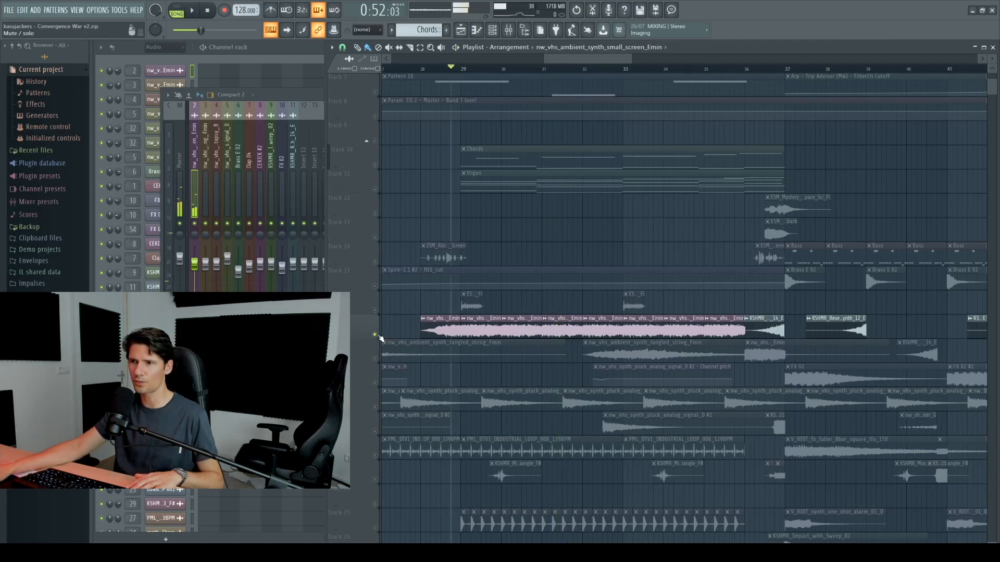
pyautogui.rightClick(375, 335)
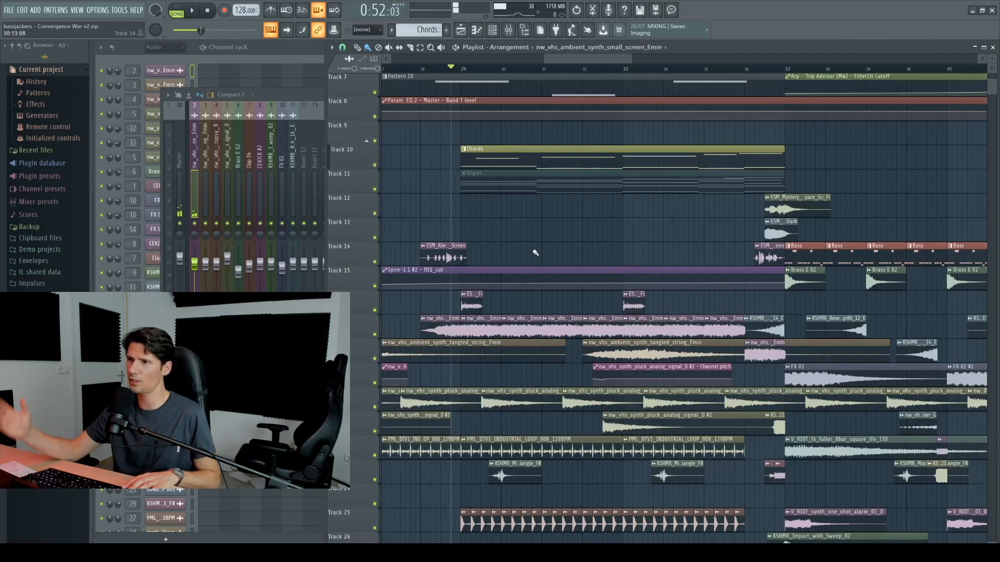
pyautogui.press('space')
pyautogui.scroll(-2, 536, 252)
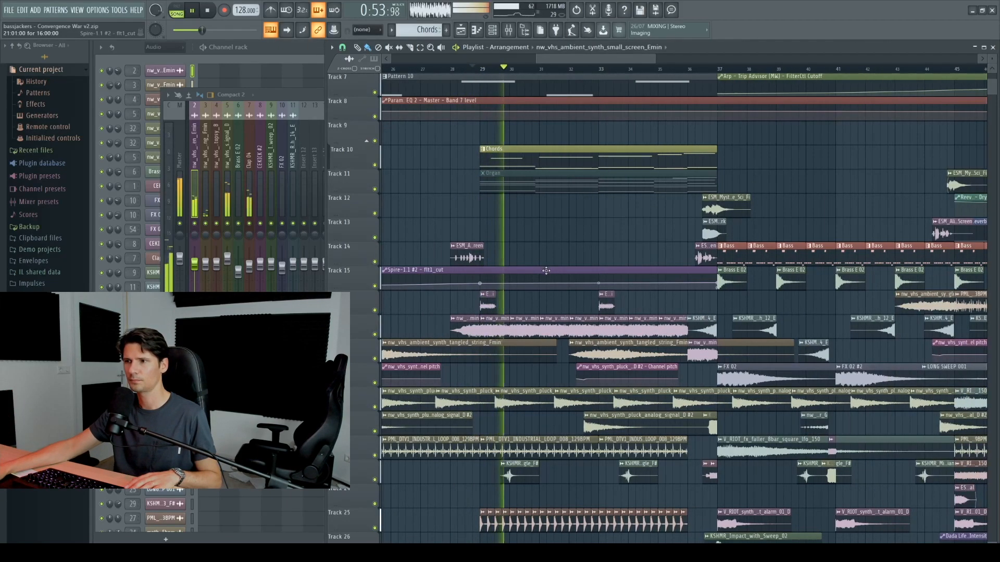
pyautogui.scroll(2, 545, 270)
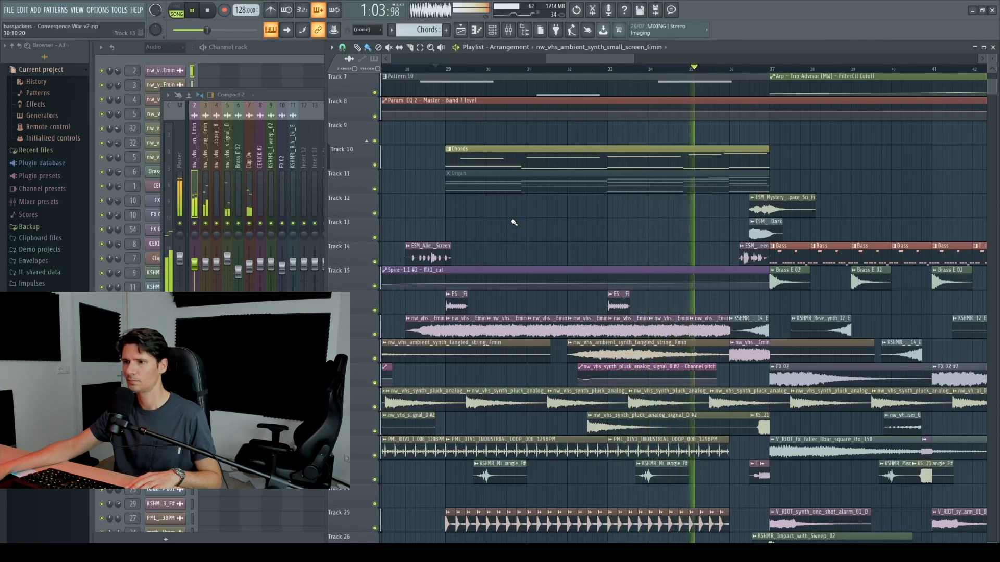
pyautogui.press('space')
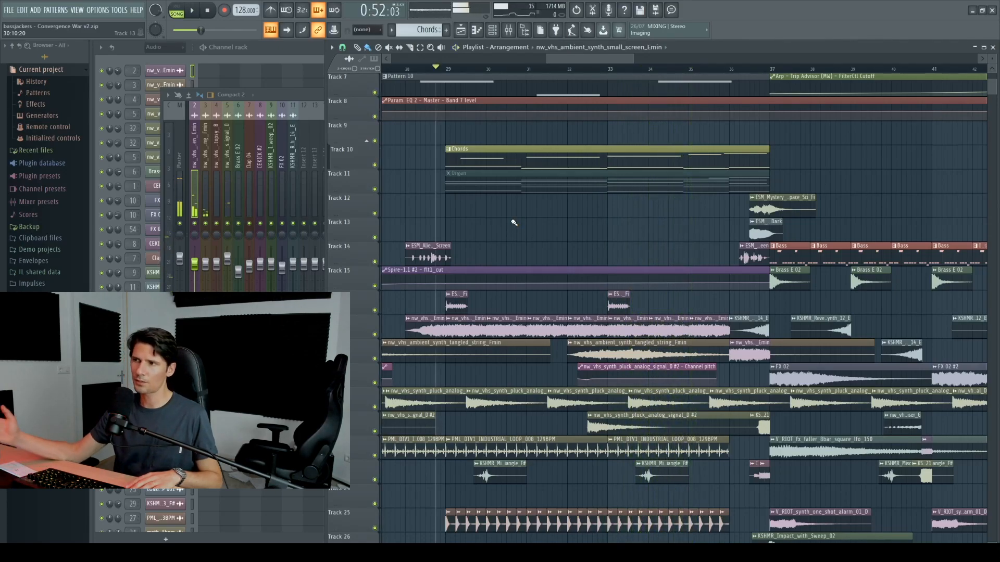
# - Inspect the nw_vhs_synth_pluck_analog_signal_D clips on Tracks 20 and 21, and close their channel settings and the mixer
pyautogui.scroll(-4, 514, 222)
pyautogui.scroll(-3, 511, 229)
pyautogui.scroll(-7, 511, 316)
pyautogui.scroll(6, 503, 312)
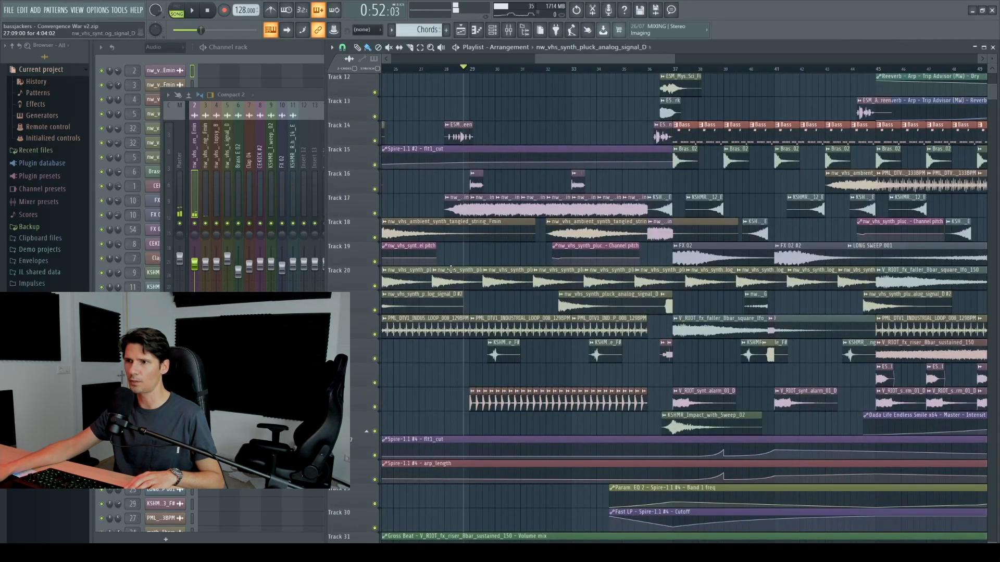
pyautogui.doubleClick(451, 269)
pyautogui.click(378, 95)
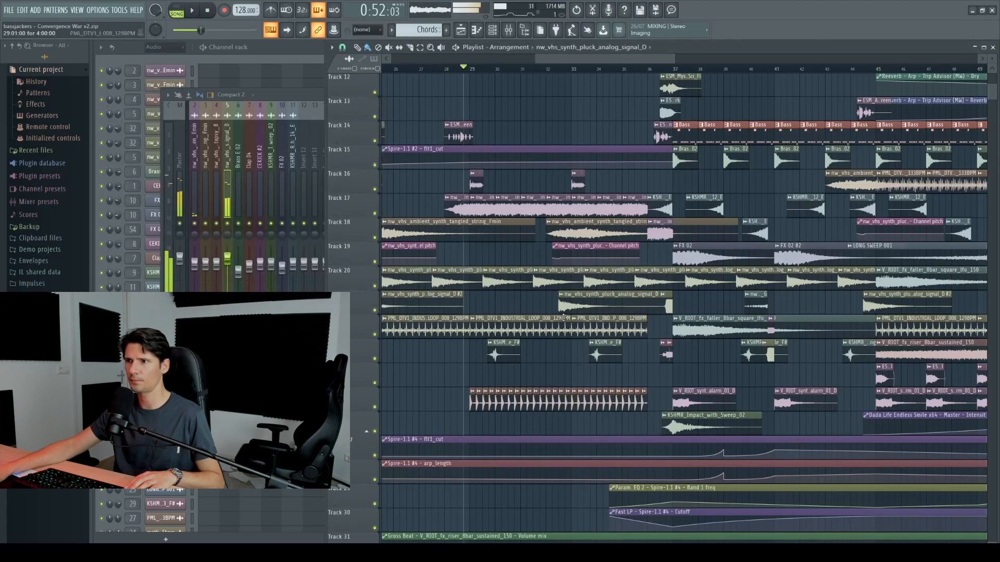
pyautogui.doubleClick(567, 307)
pyautogui.doubleClick(595, 282)
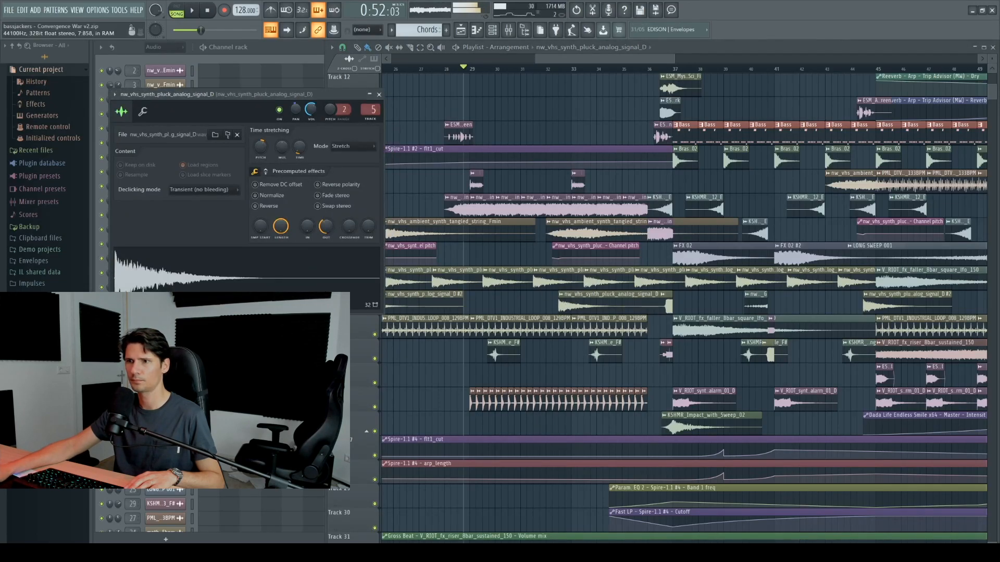
pyautogui.click(379, 95)
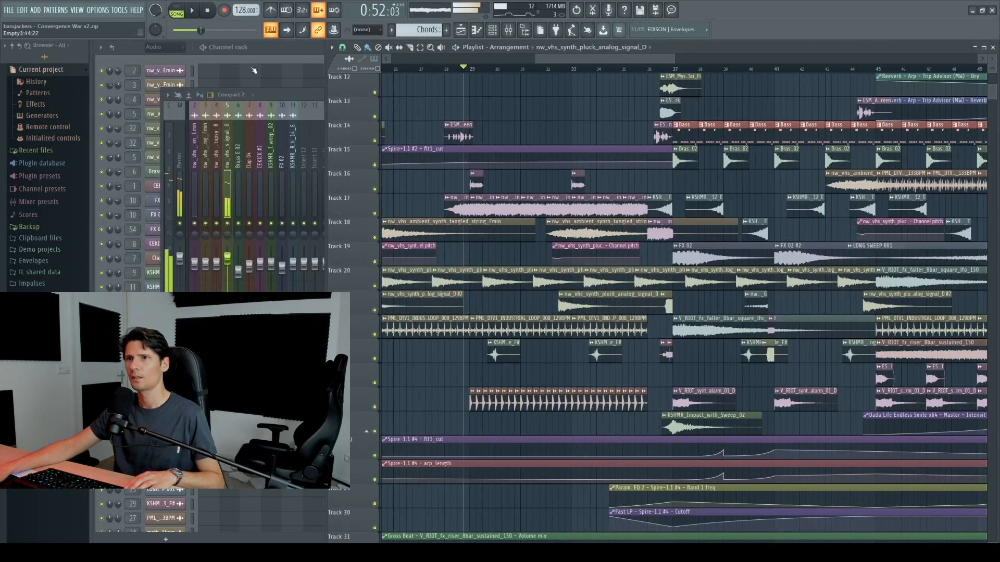
pyautogui.click(307, 95)
pyautogui.click(720, 95)
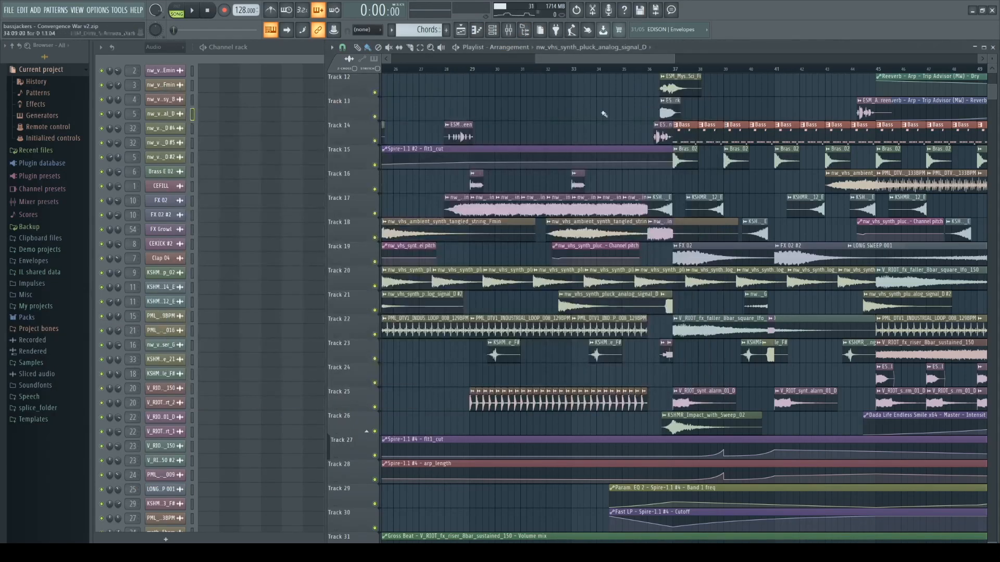
# - Select the Bass pattern from bar 37 on Track 14 and inspect the Arp - Trip Advisor (MW) notes in the piano roll
pyautogui.hscroll(3, 599, 177)
pyautogui.scroll(3, 618, 192)
pyautogui.doubleClick(540, 133)
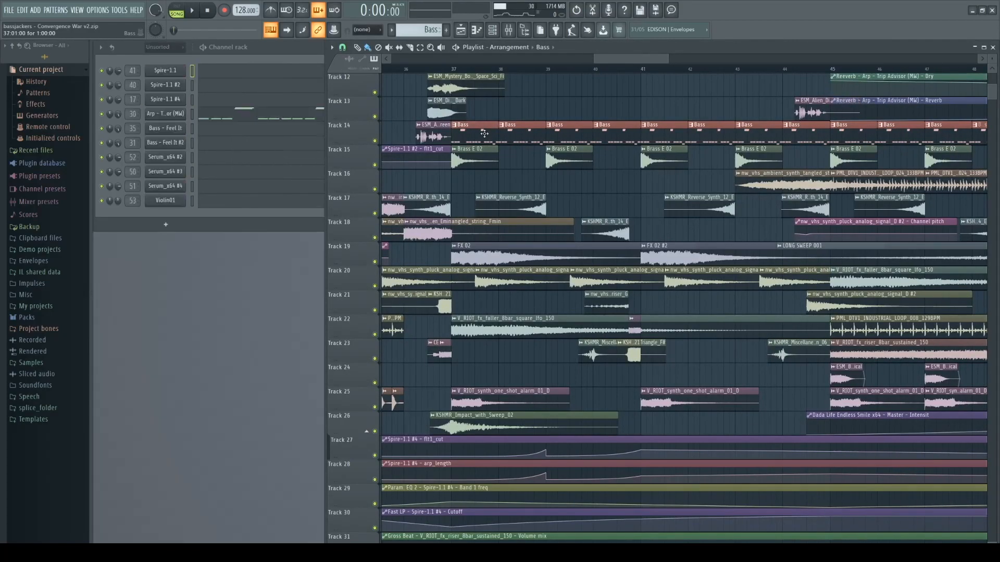
pyautogui.scroll(-5, 315, 231)
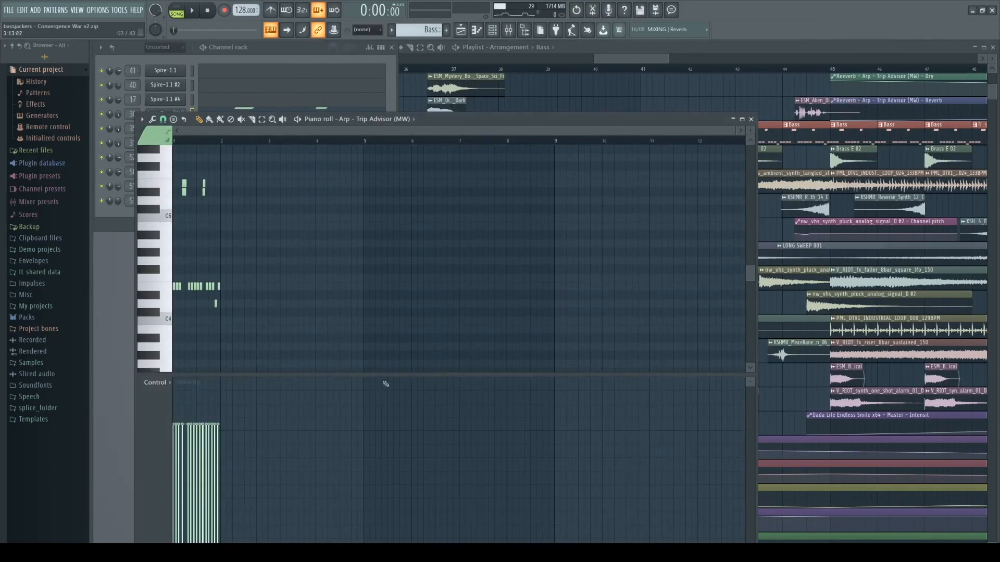
pyautogui.scroll(-1, 570, 262)
pyautogui.click(752, 119)
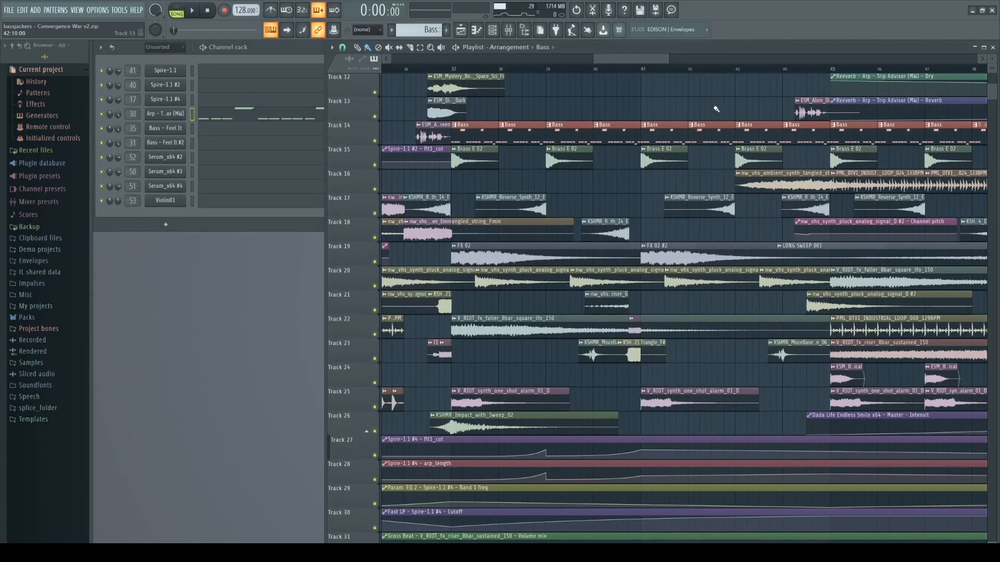
# - Mark bars 37 to 53 of the arrangement with a time selection in the playlist
pyautogui.scroll(-3, 724, 107)
pyautogui.scroll(4, 554, 301)
pyautogui.scroll(-2, 554, 302)
pyautogui.scroll(-1, 562, 293)
pyautogui.scroll(10, 562, 293)
pyautogui.scroll(-2, 562, 293)
pyautogui.scroll(-1, 556, 241)
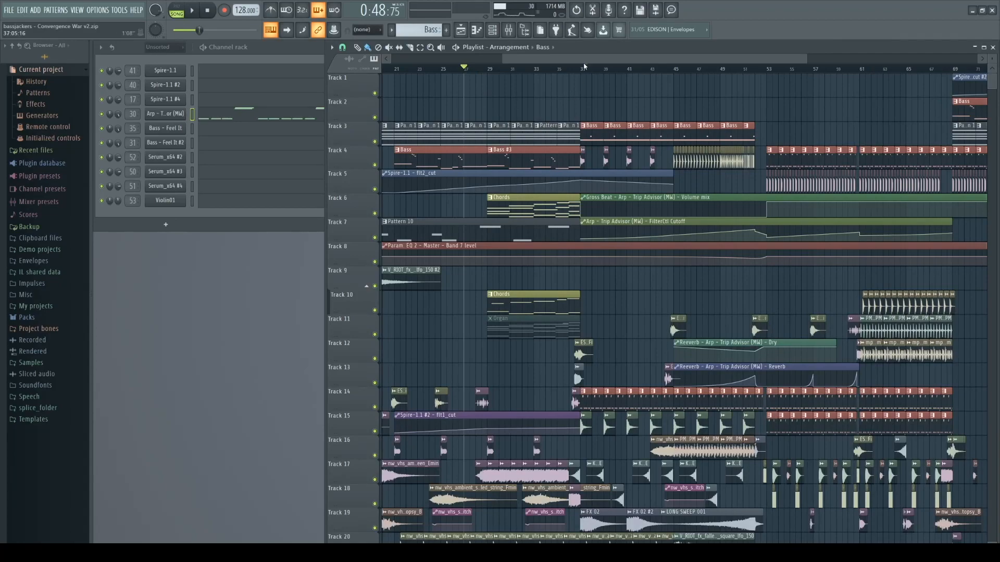
pyautogui.moveTo(584, 68); pyautogui.dragTo(763, 71)
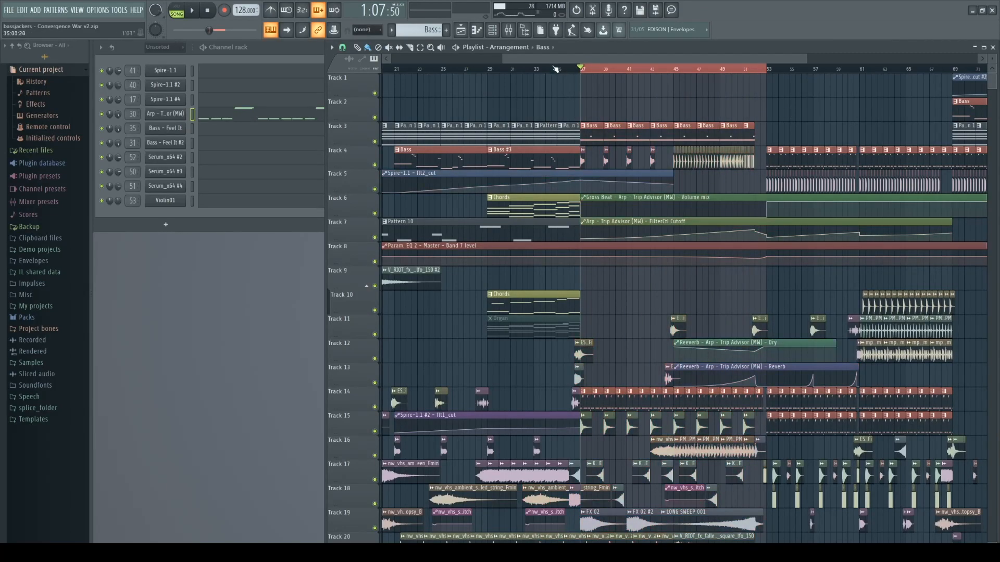
# - Clear the time selection and play the arrangement from around bar 29 while reviewing all its tracks
pyautogui.click(496, 69)
pyautogui.press('space')
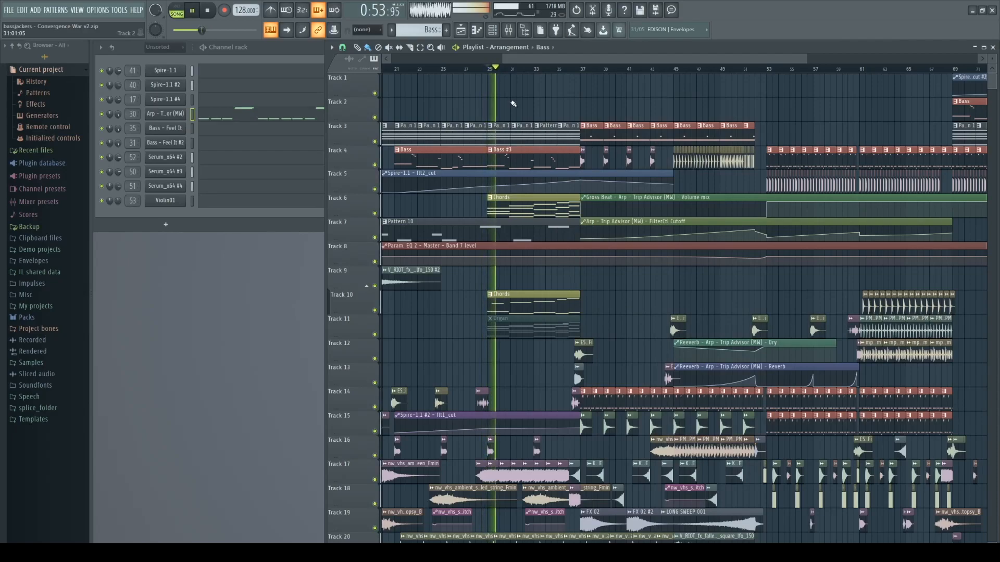
pyautogui.scroll(3, 521, 108)
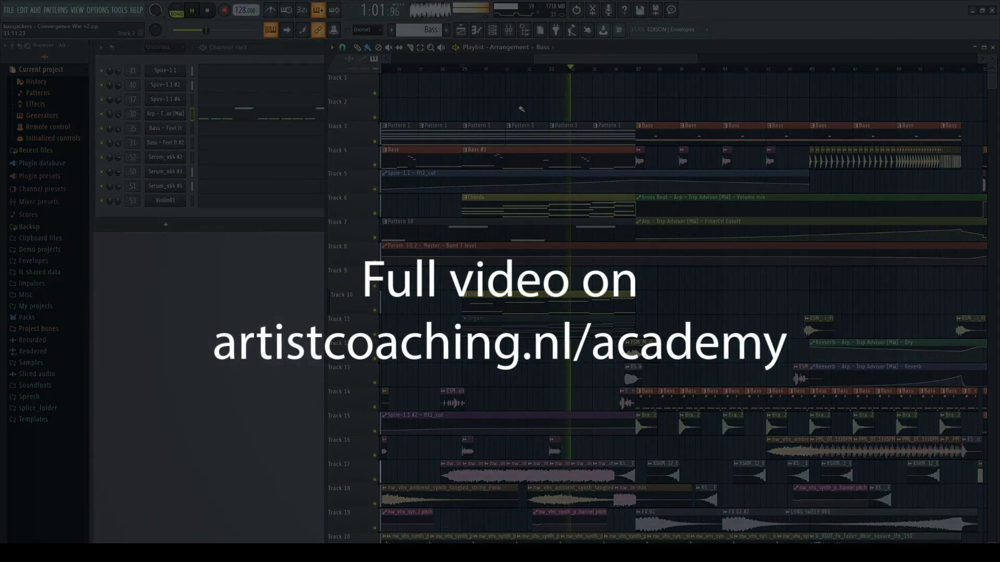
pyautogui.scroll(-5, 521, 108)
pyautogui.scroll(-6, 554, 232)
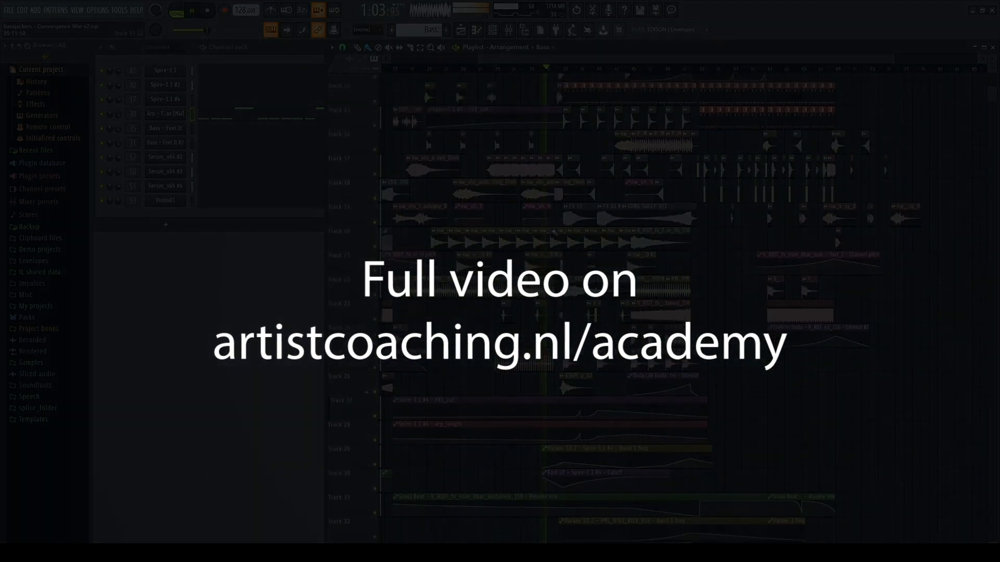